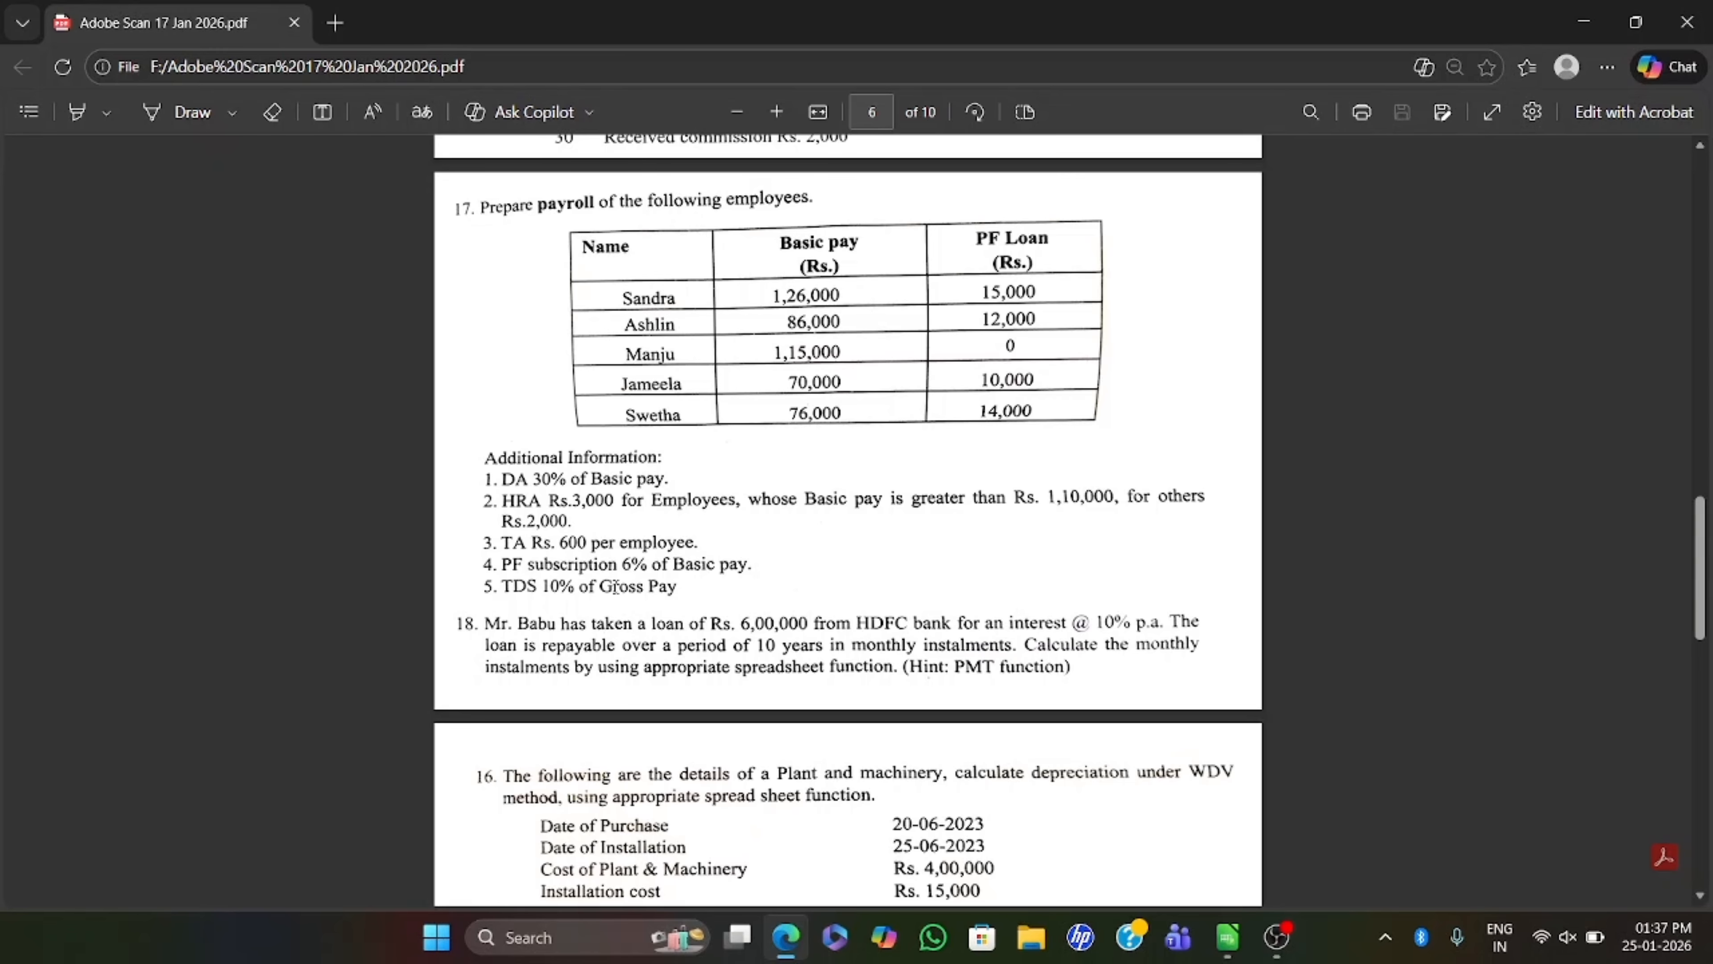
- Switch from the payroll question PDF to the LibreOffice Calc sheet and enter the headers DA in C1 and HRA in D1
left_click(1226, 957)
key("alt+Tab")
left_click(788, 949)
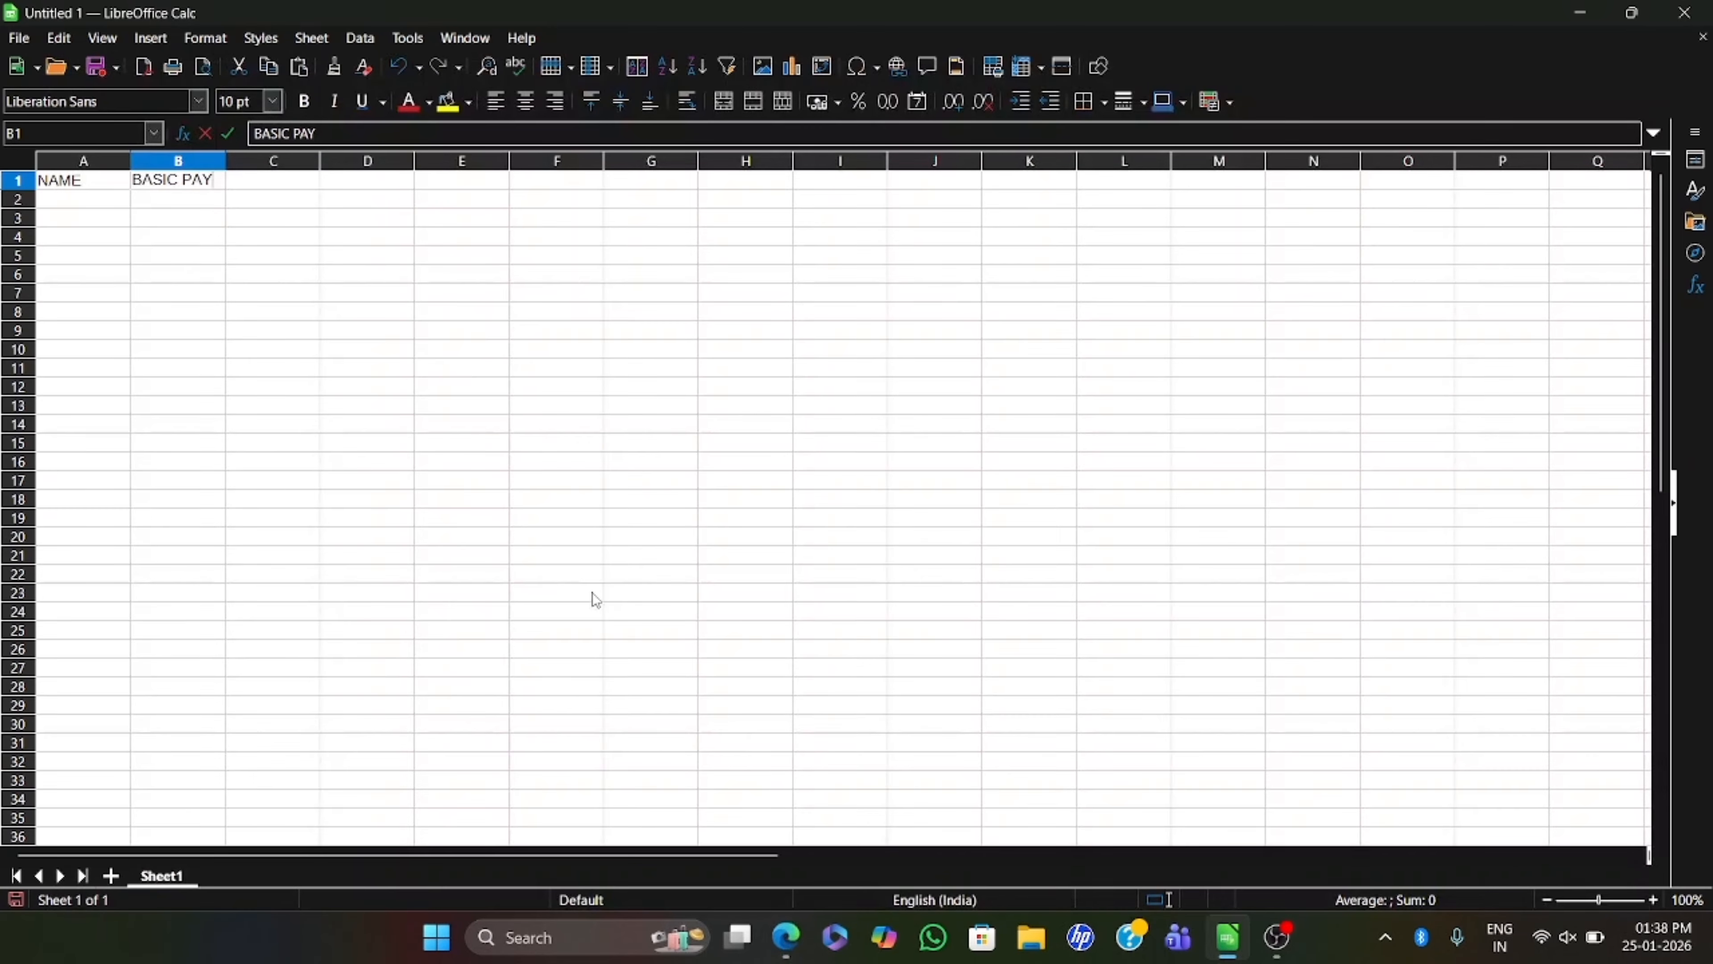
left_click(262, 185)
type("DA")
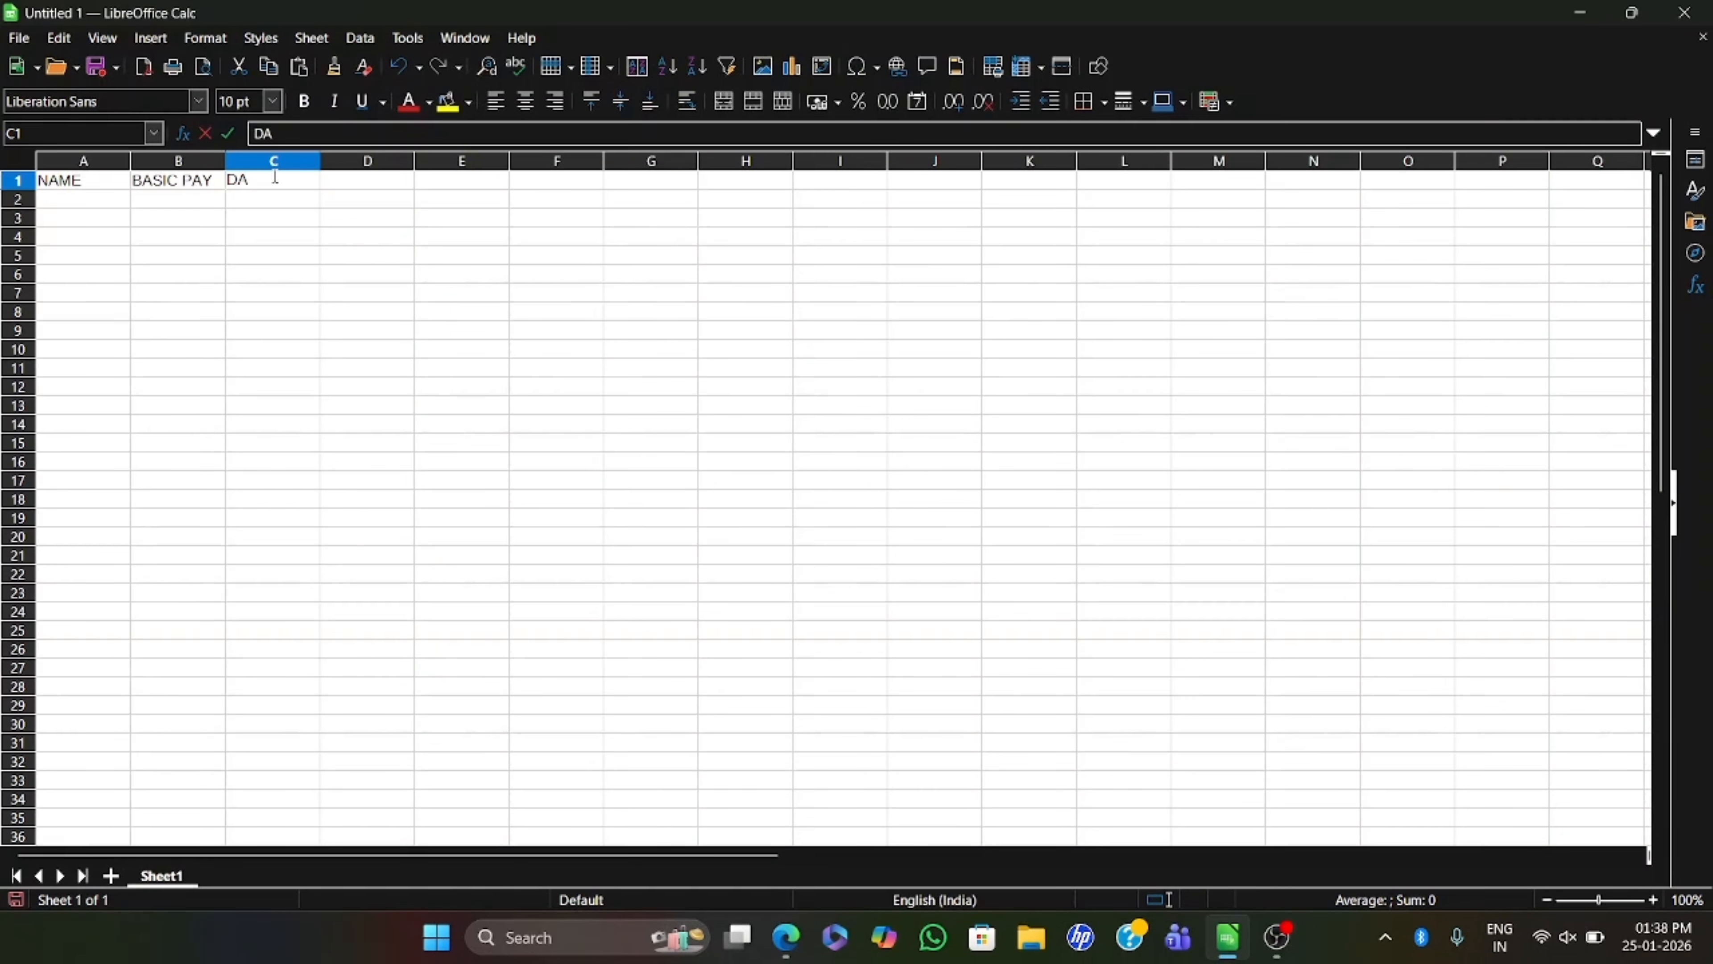
left_click(362, 190)
type("HRA")
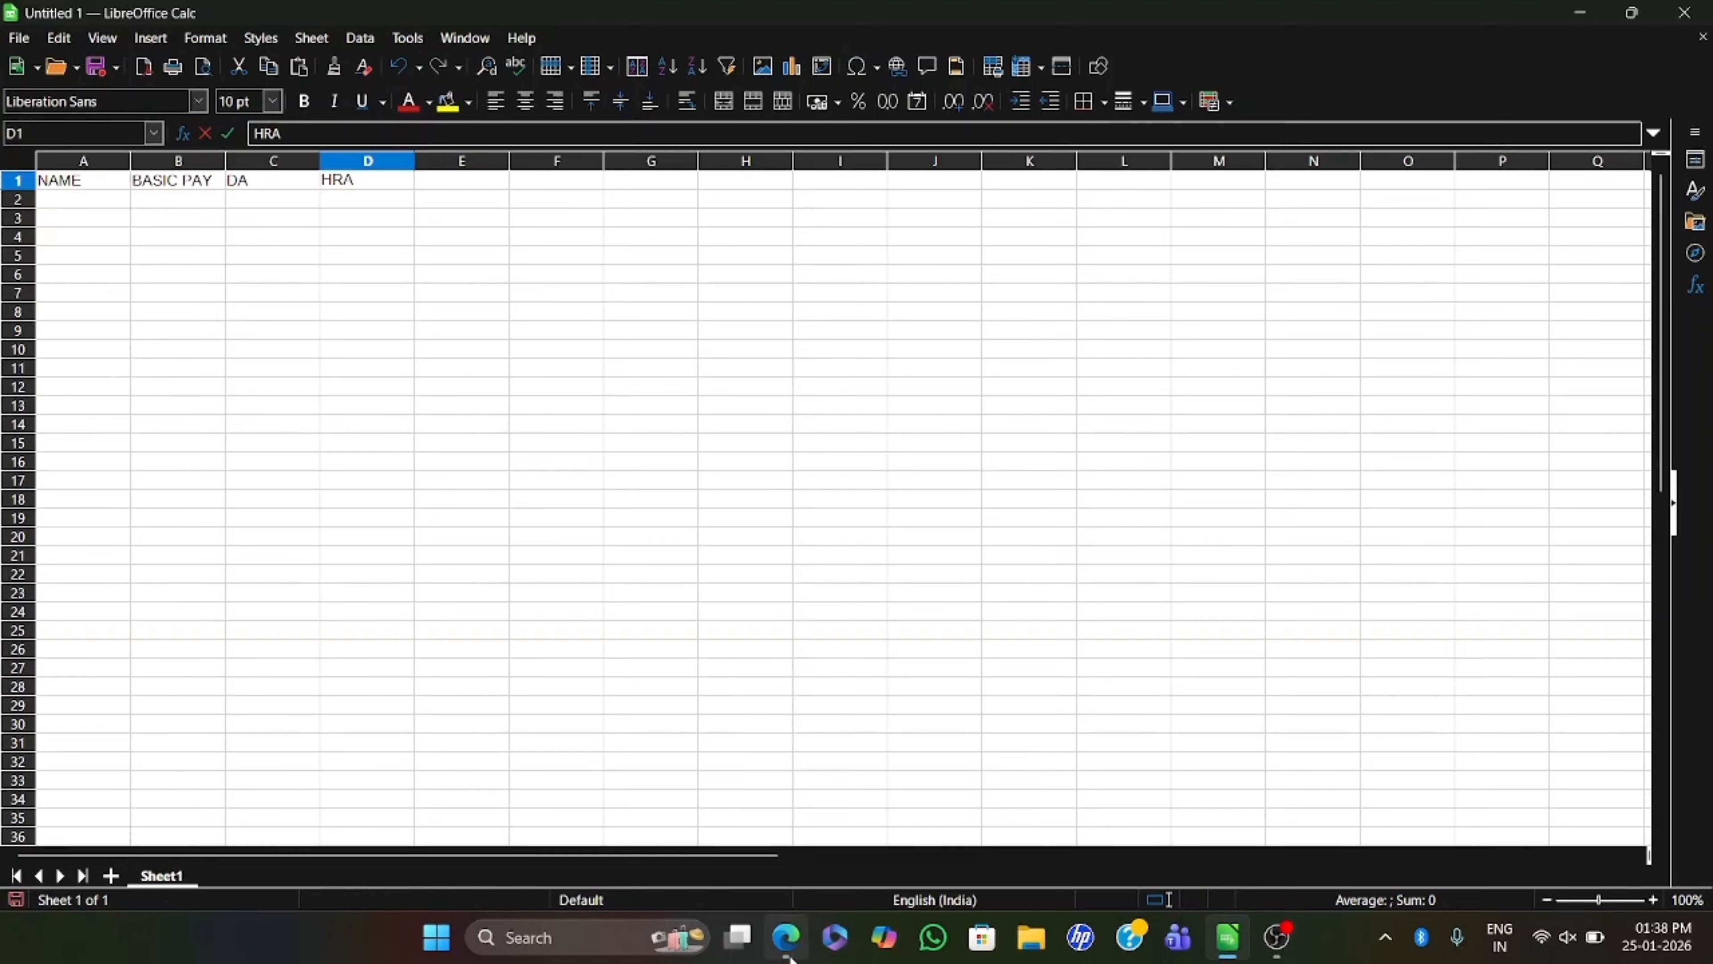
- Consult the payroll question in the PDF and enter the headers TA in E1 and PF LOAN in F1 of the Calc sheet
left_click(786, 937)
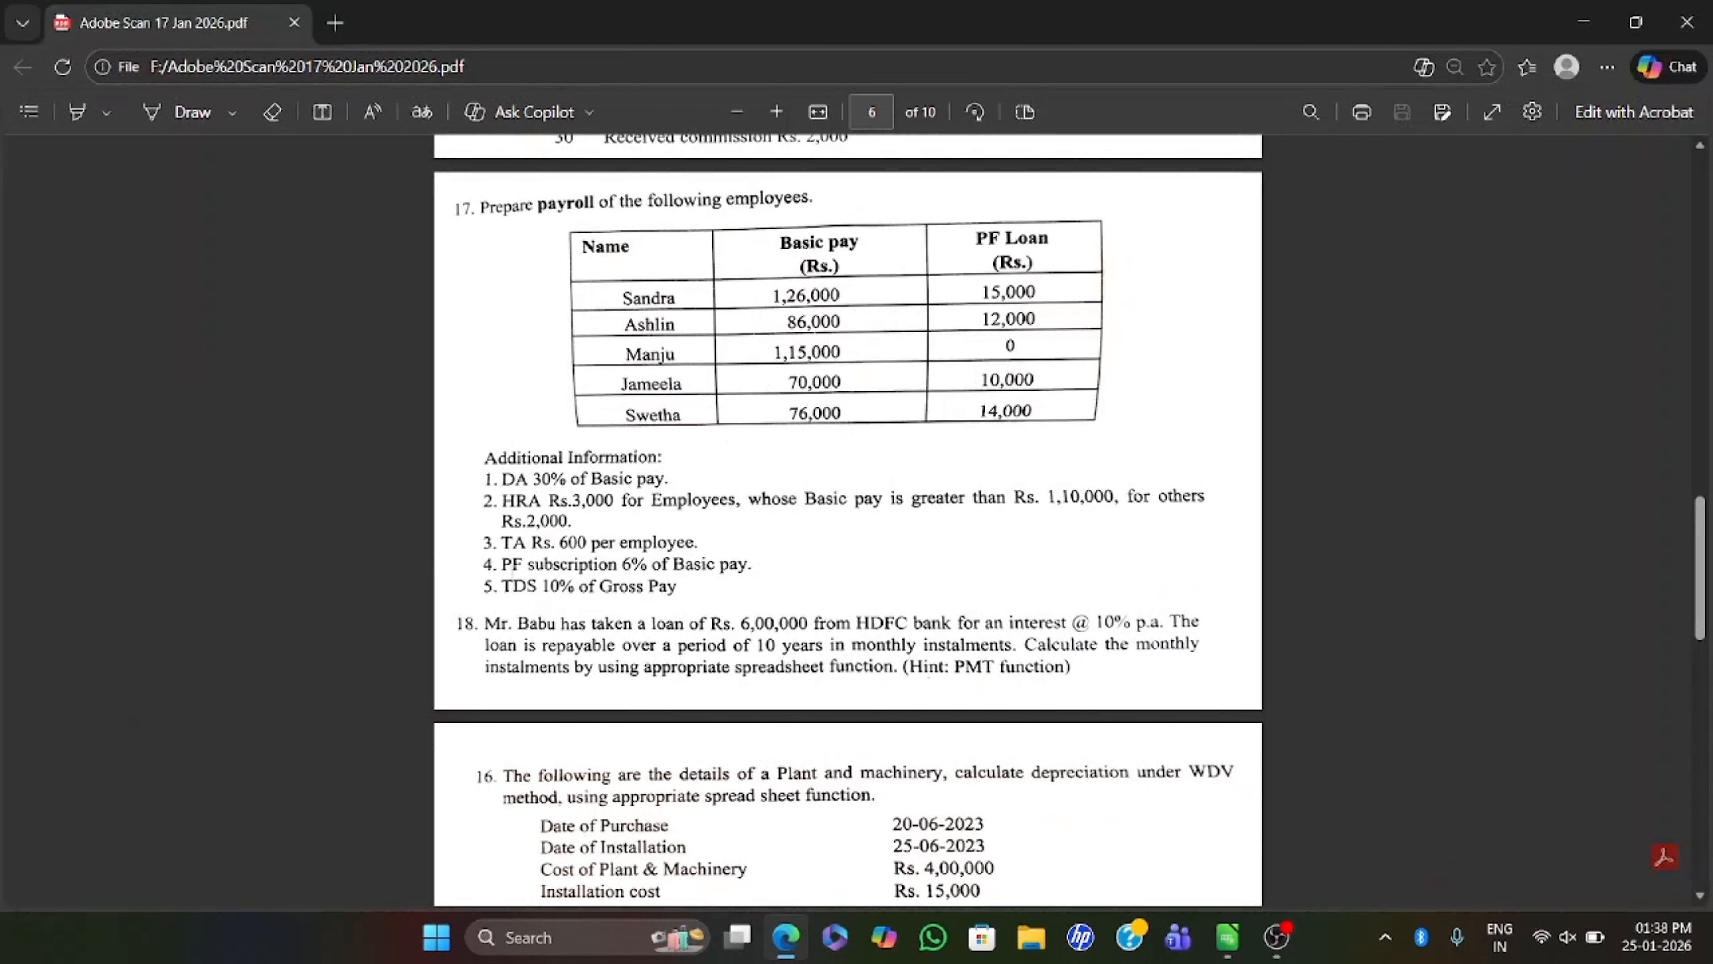
left_click(806, 945)
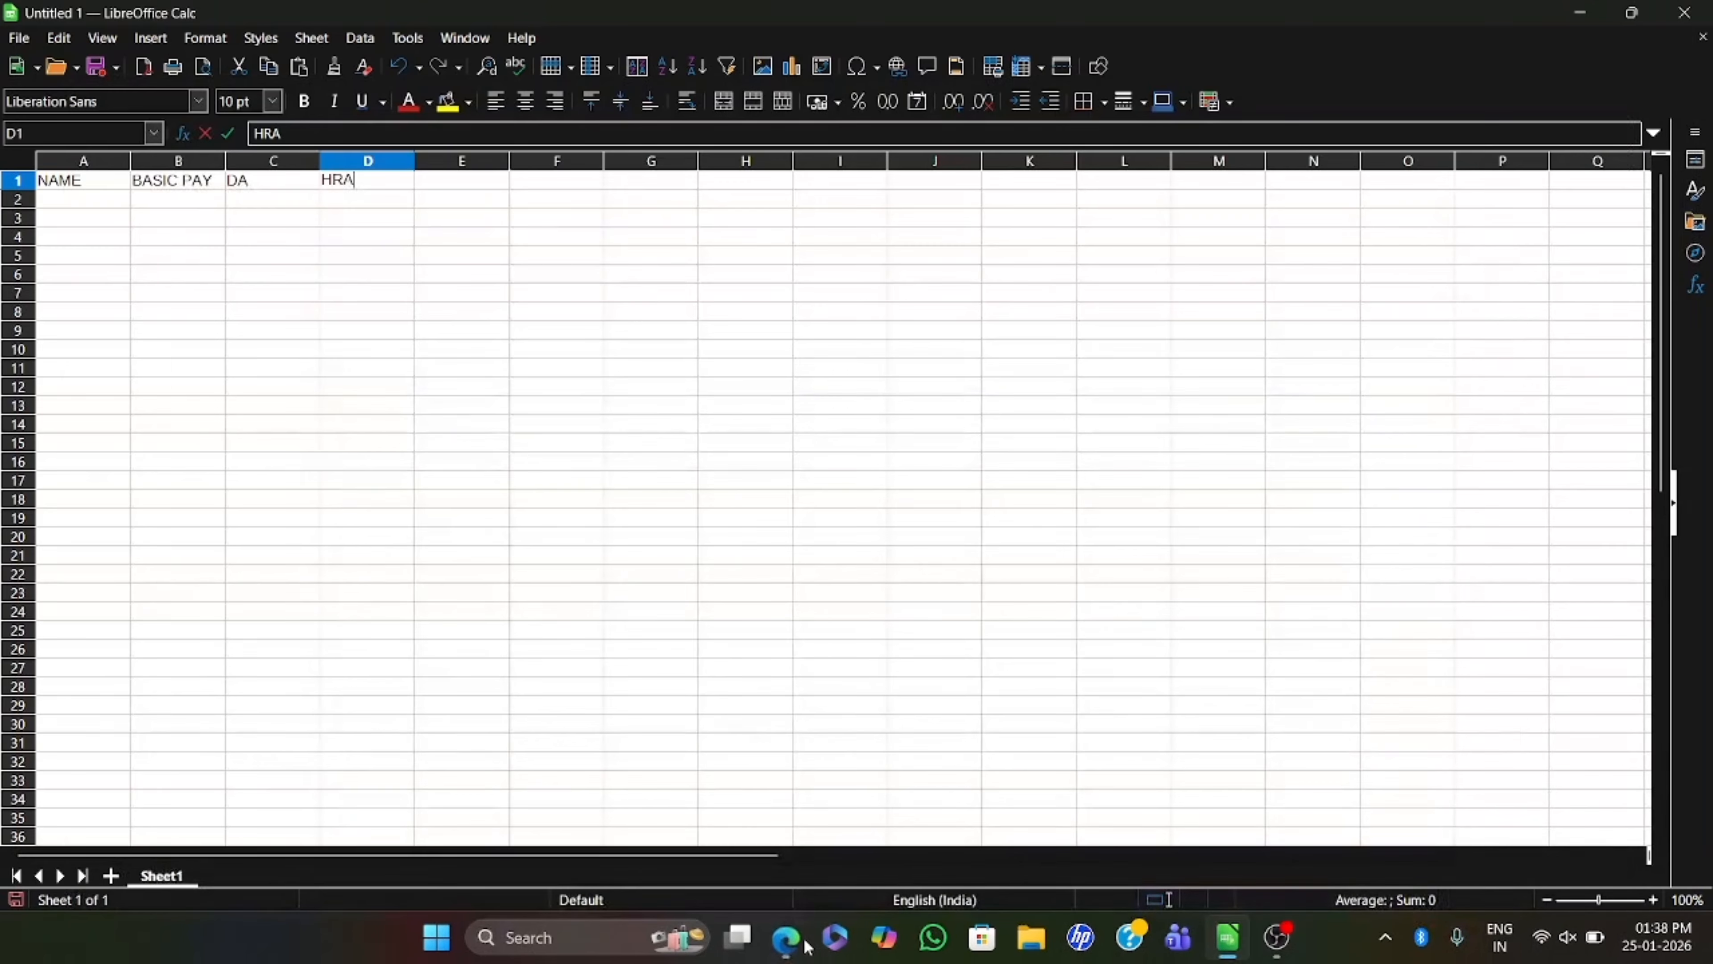
left_click(470, 188)
type("T")
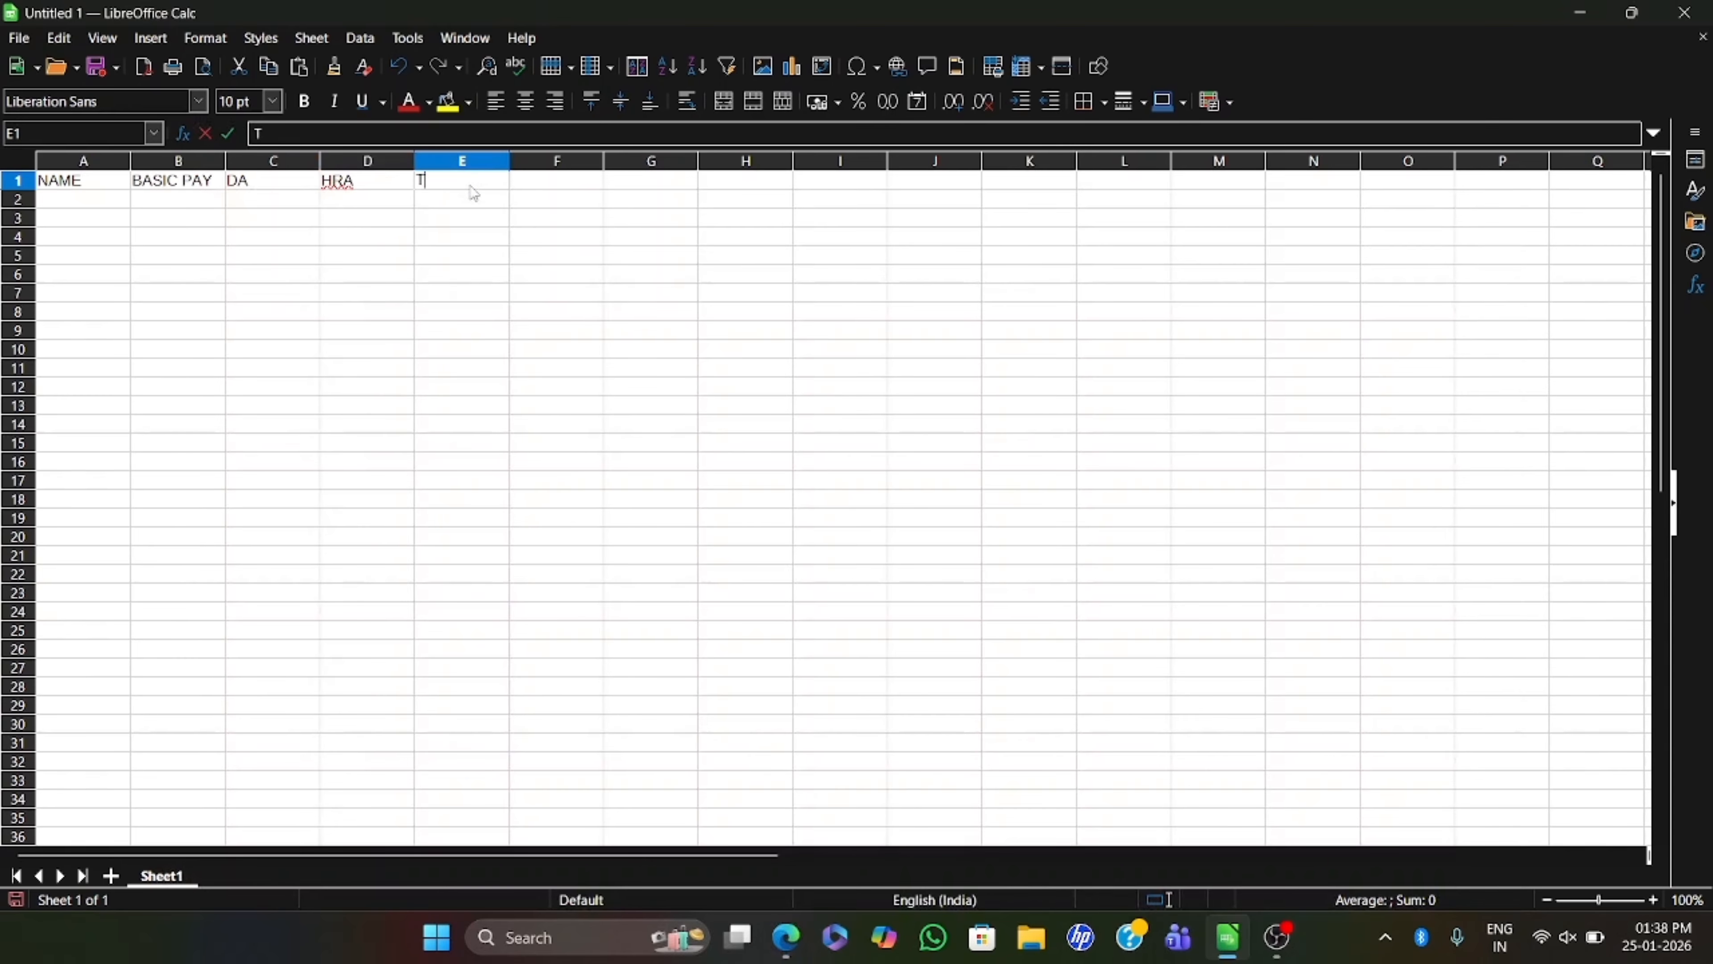
type("A")
left_click(792, 957)
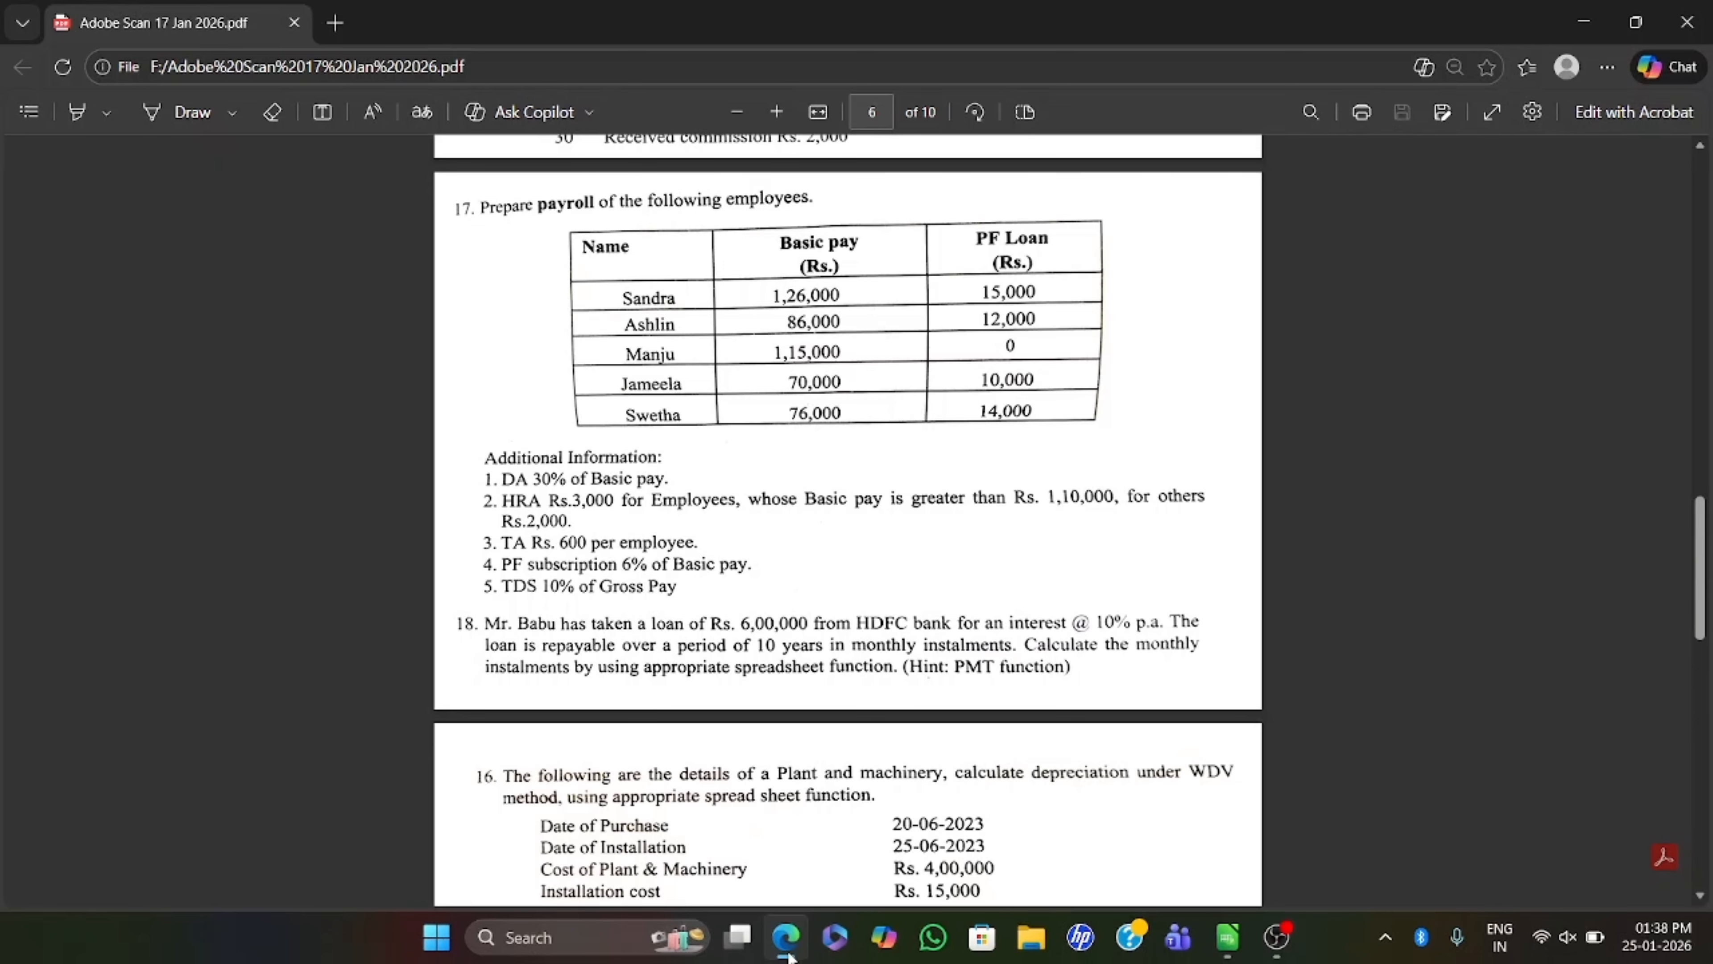
left_click(787, 945)
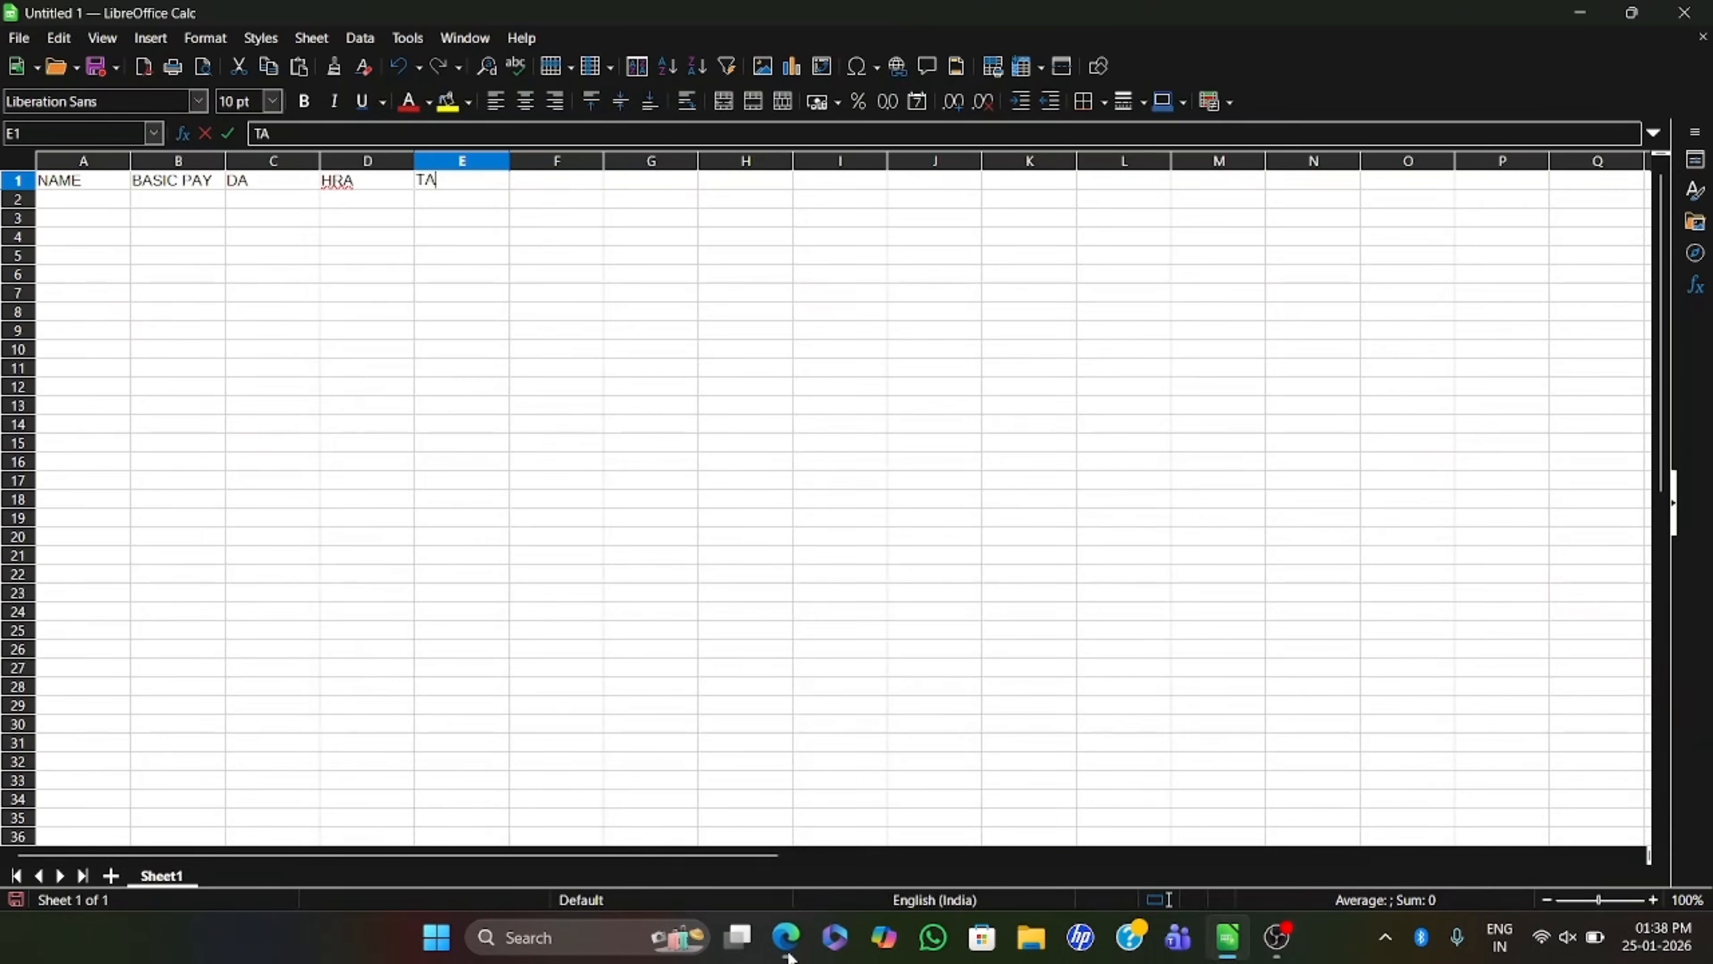
left_click(549, 188)
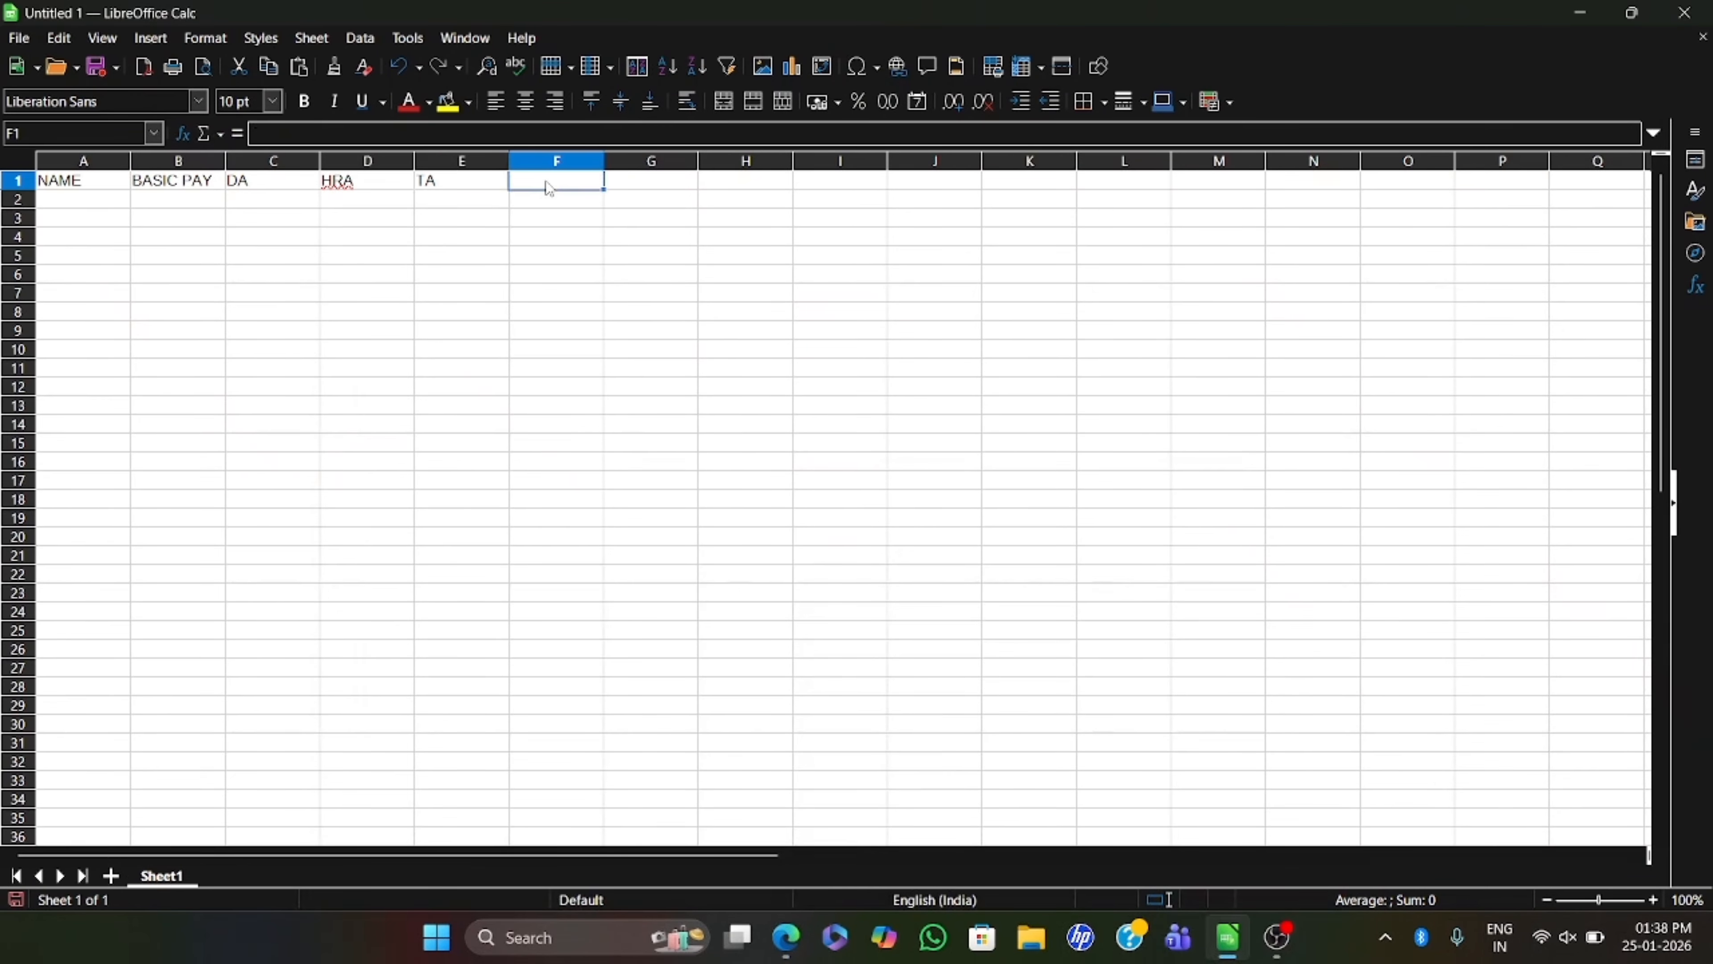
type("PF LOAN")
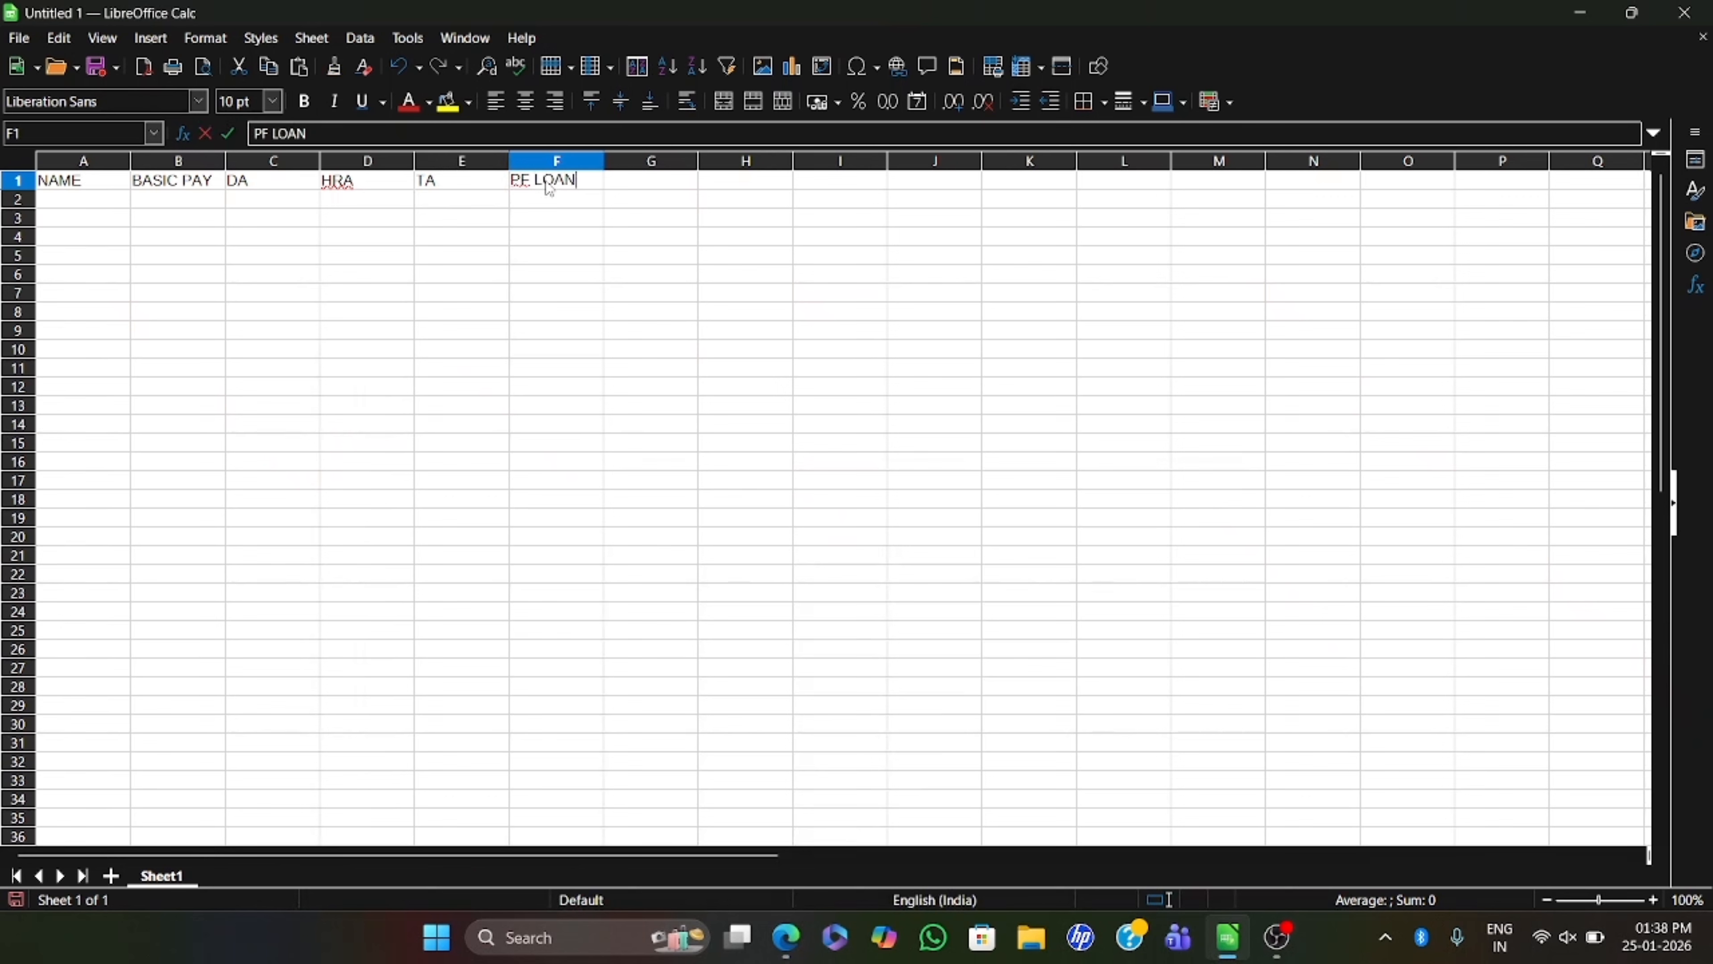
- Enter the header PFSUBSCRIPTION in G1 and widen column G to fit the text
left_click(659, 184)
type("PF")
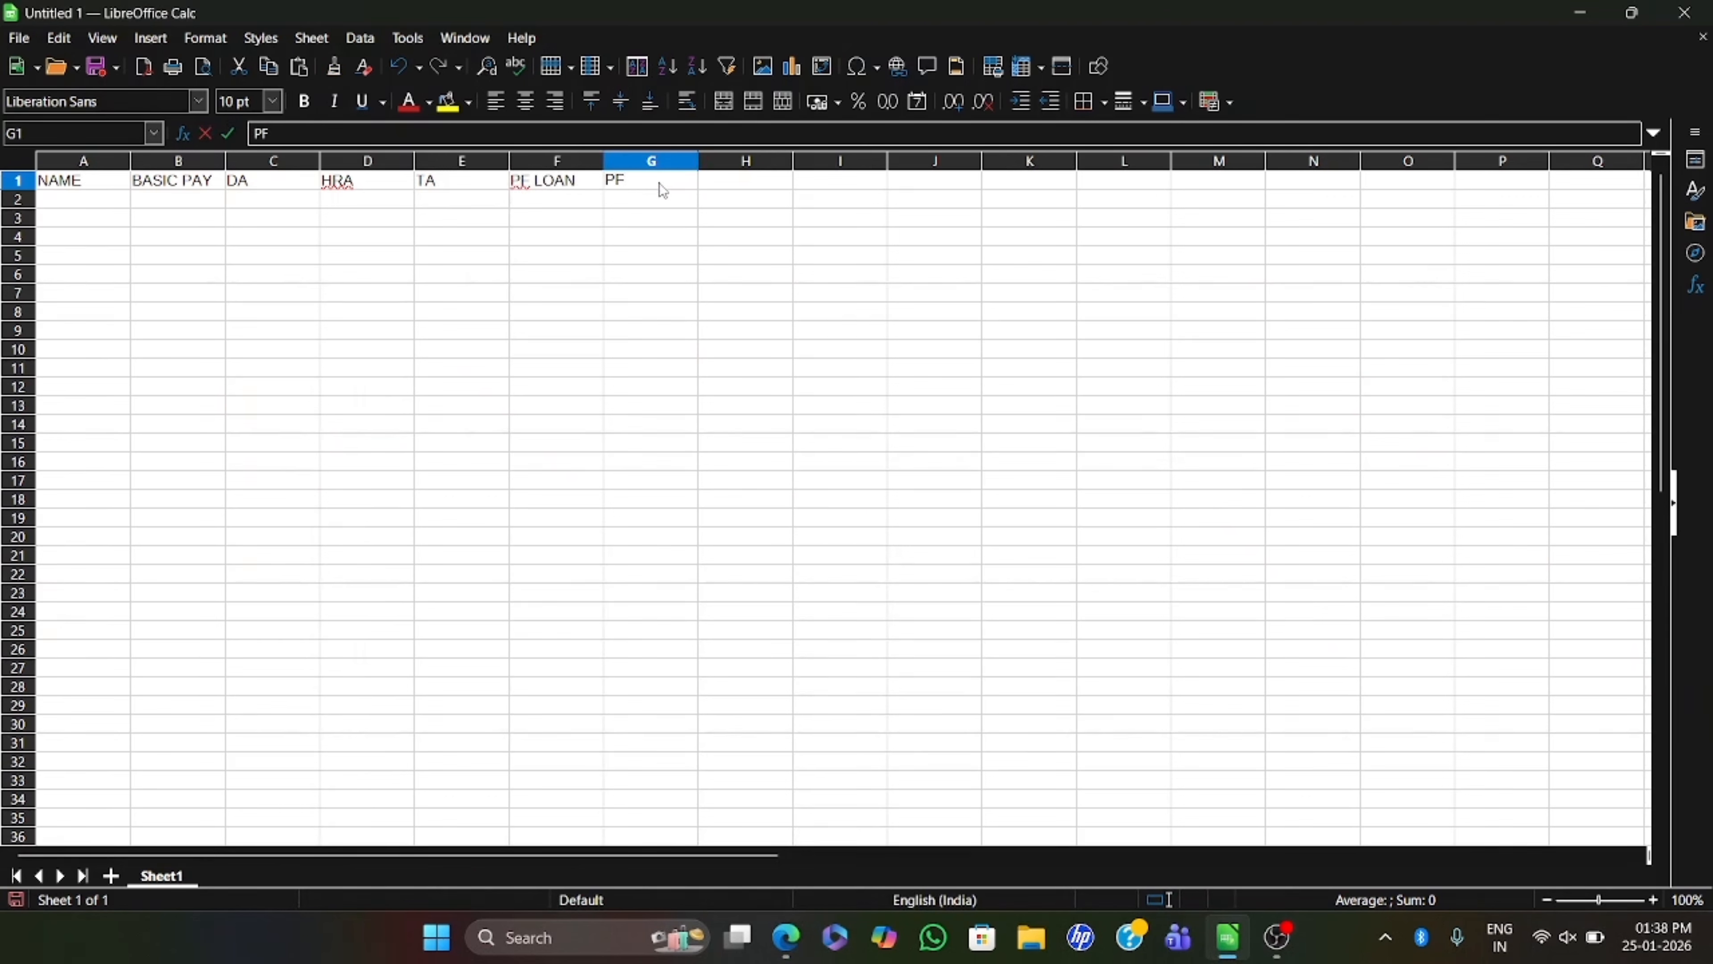
type("SUBSCRIPTION")
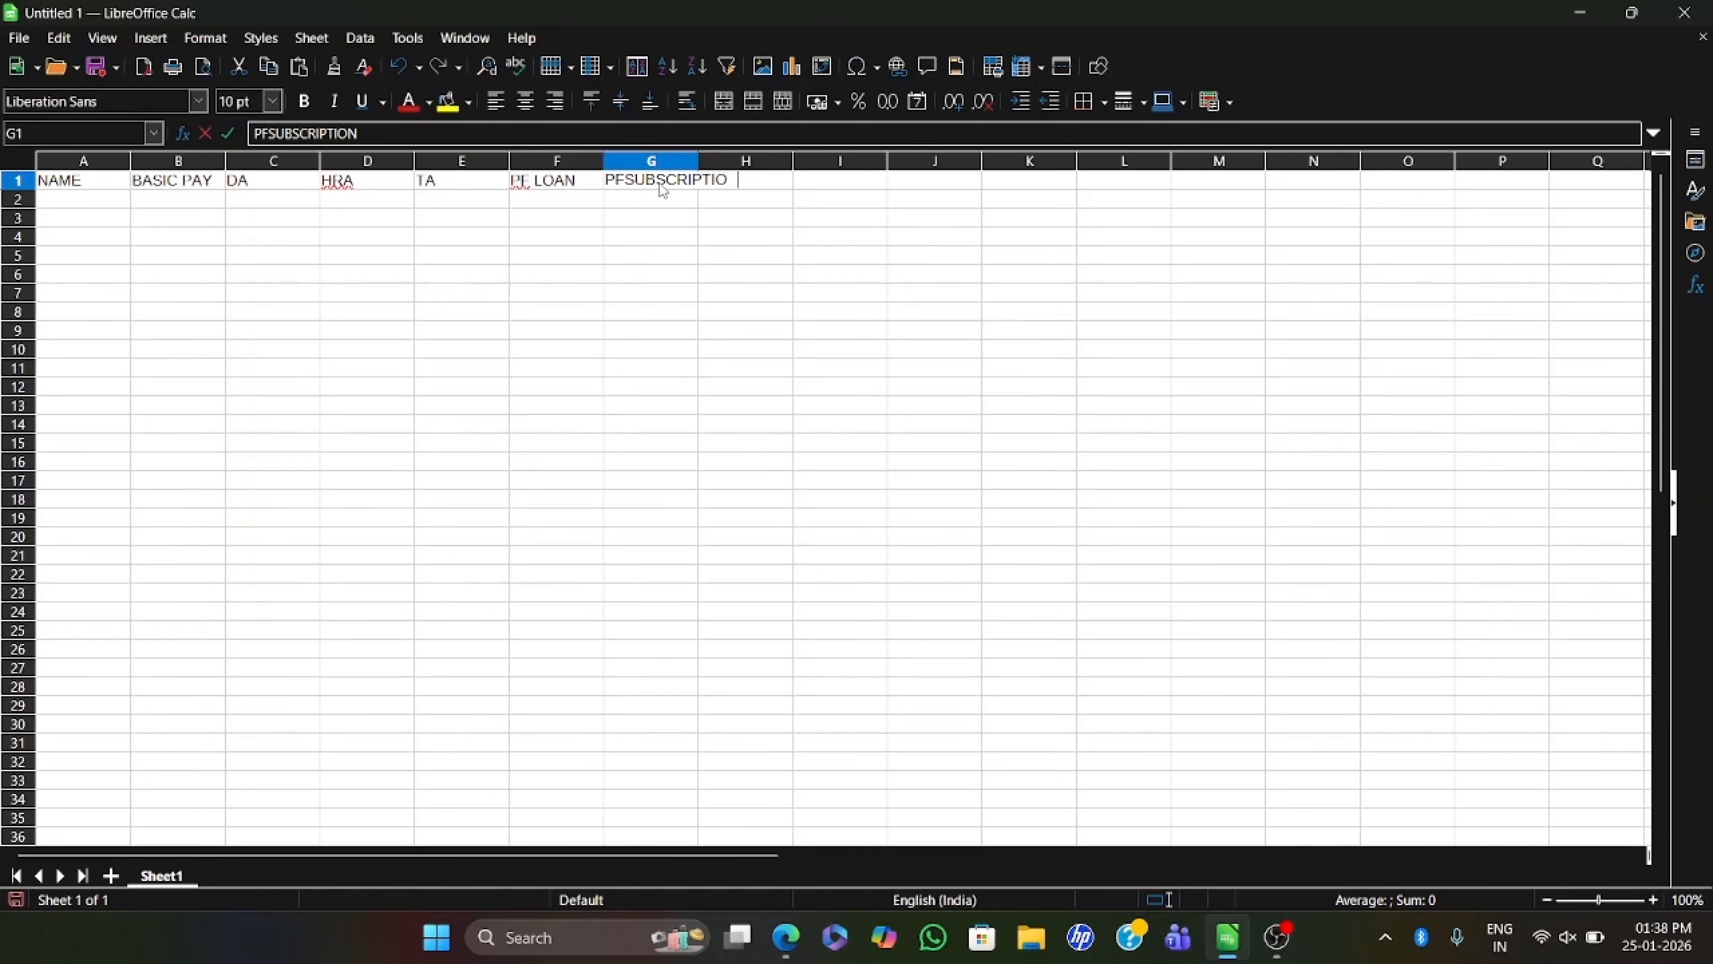
left_click(729, 239)
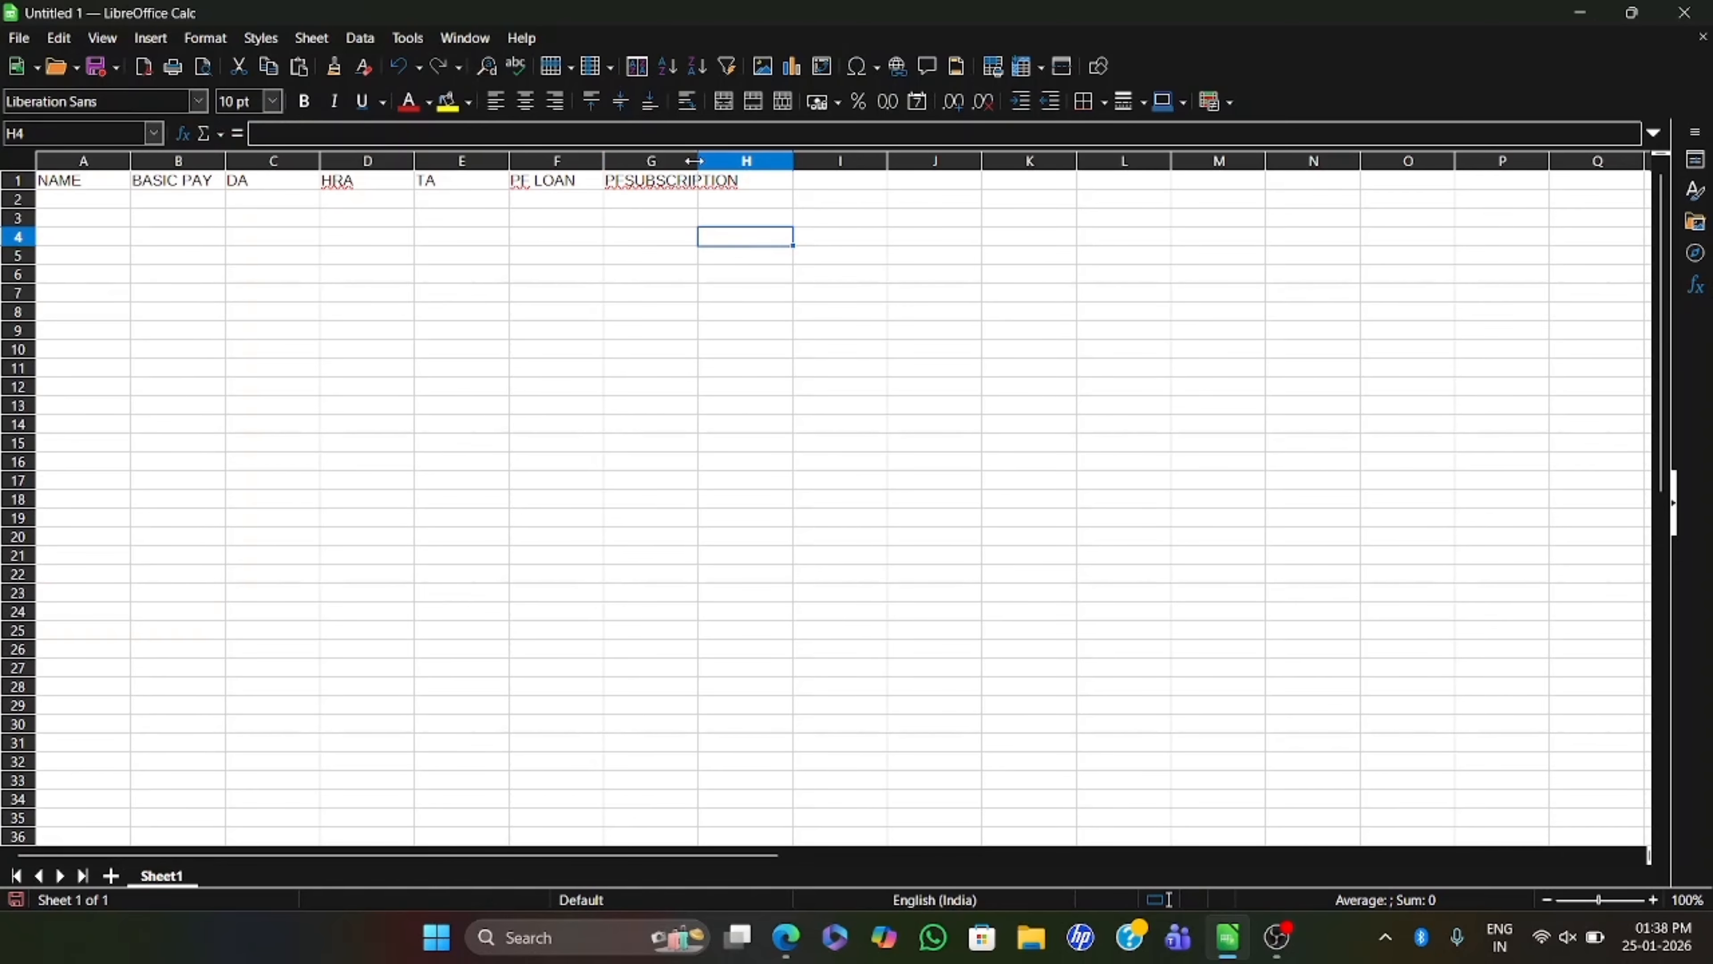
left_click_drag(696, 161, 747, 161)
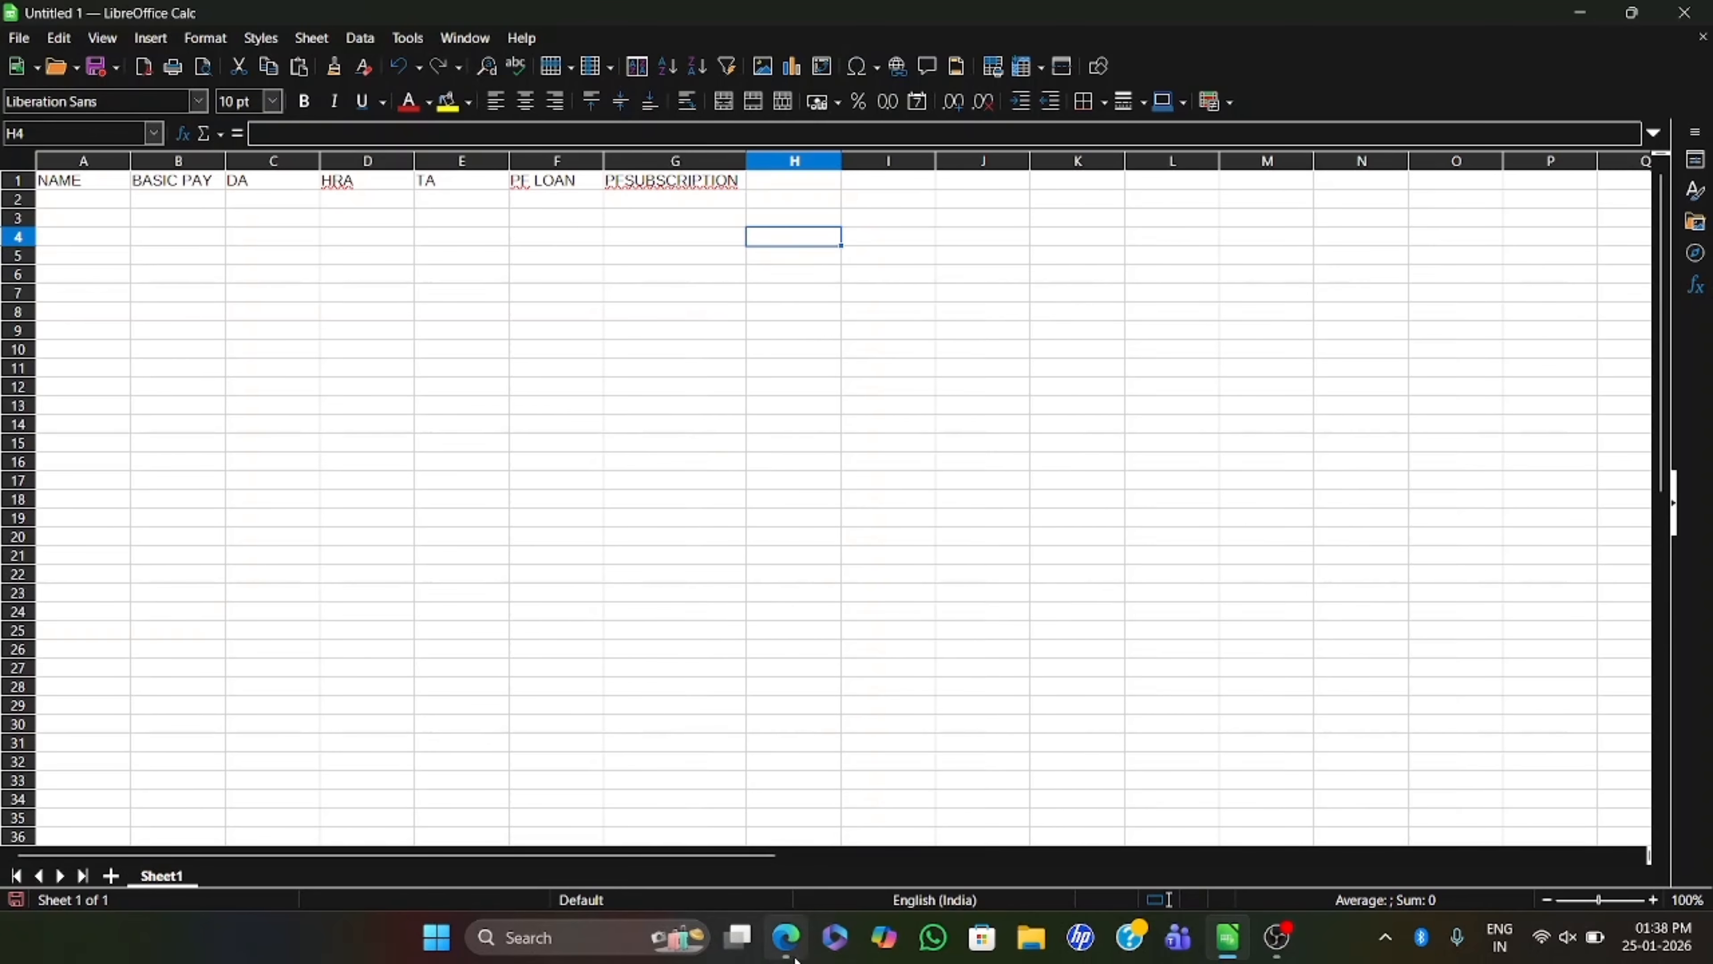
- Check the remaining deduction in the payroll question PDF and enter the header TDS in H1 of the Calc sheet
left_click(789, 942)
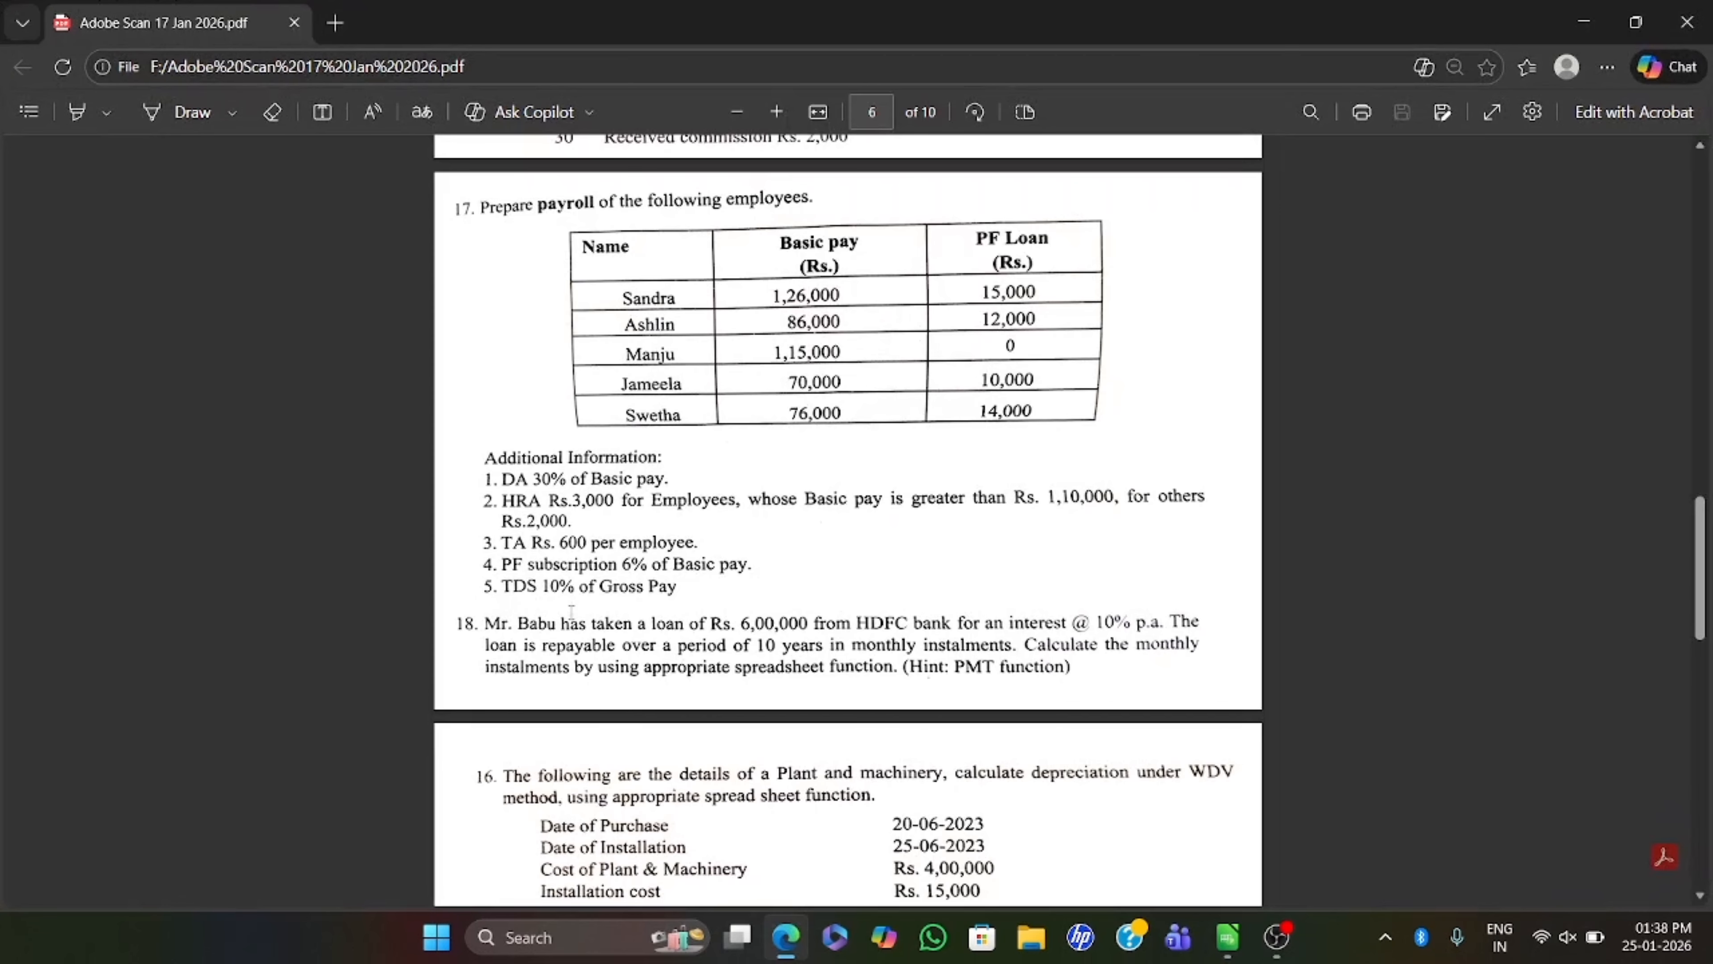
left_click(784, 941)
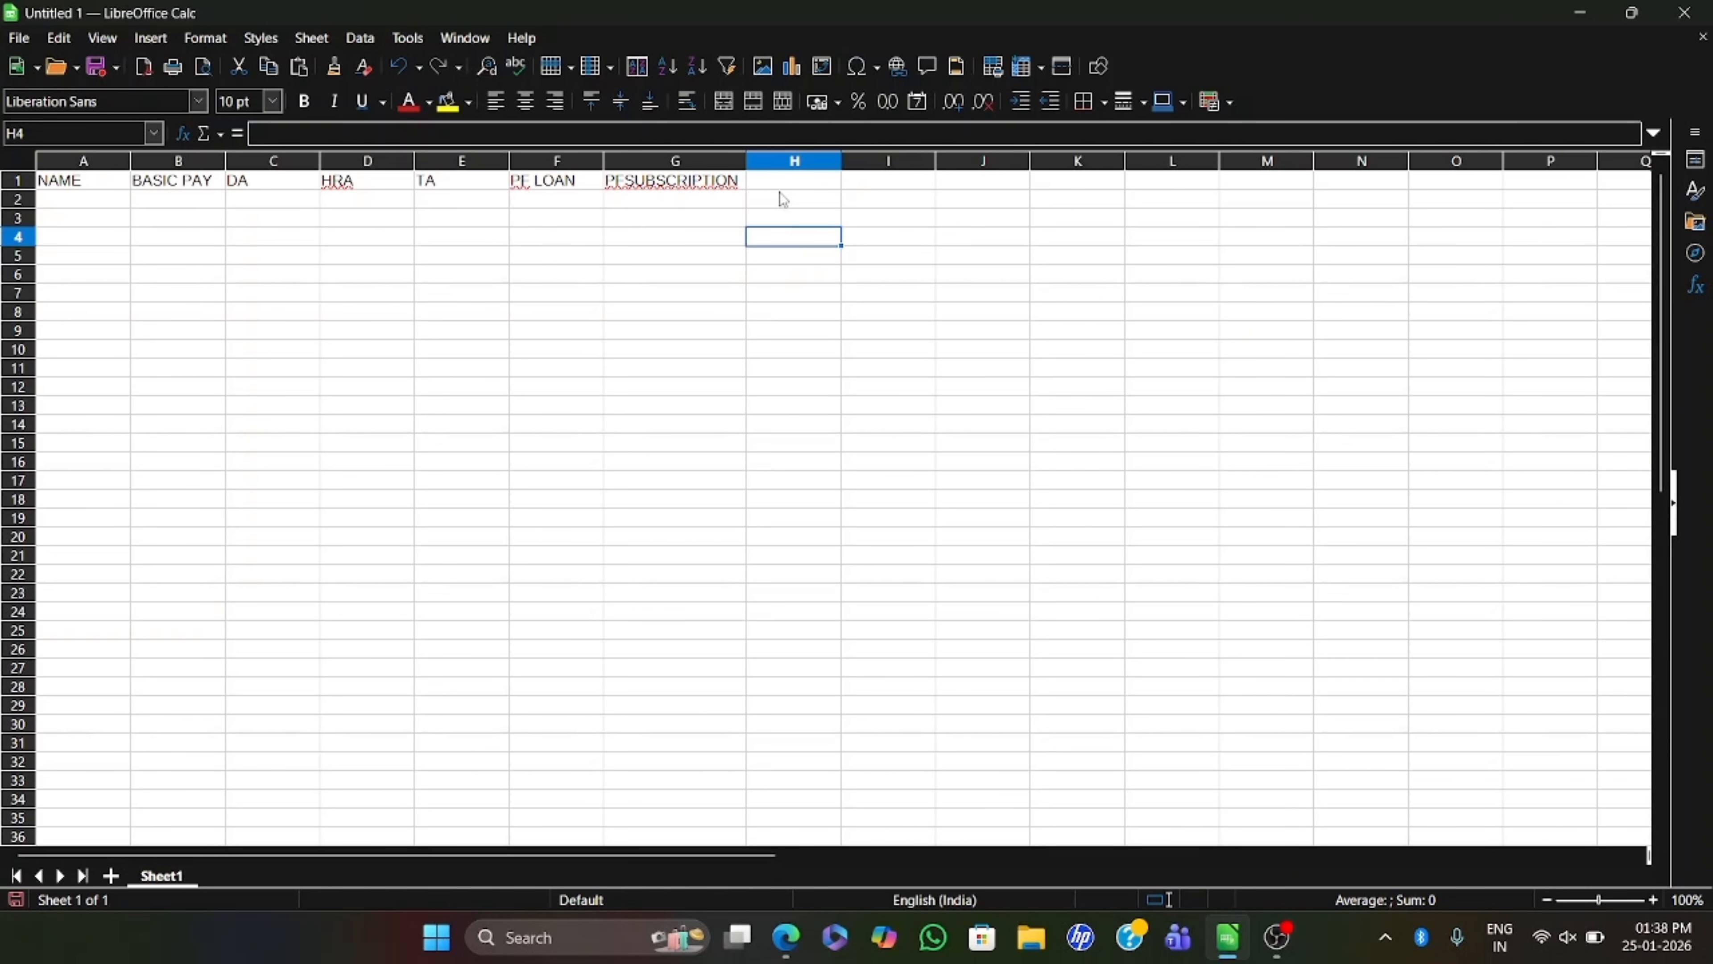
left_click(798, 184)
type("T")
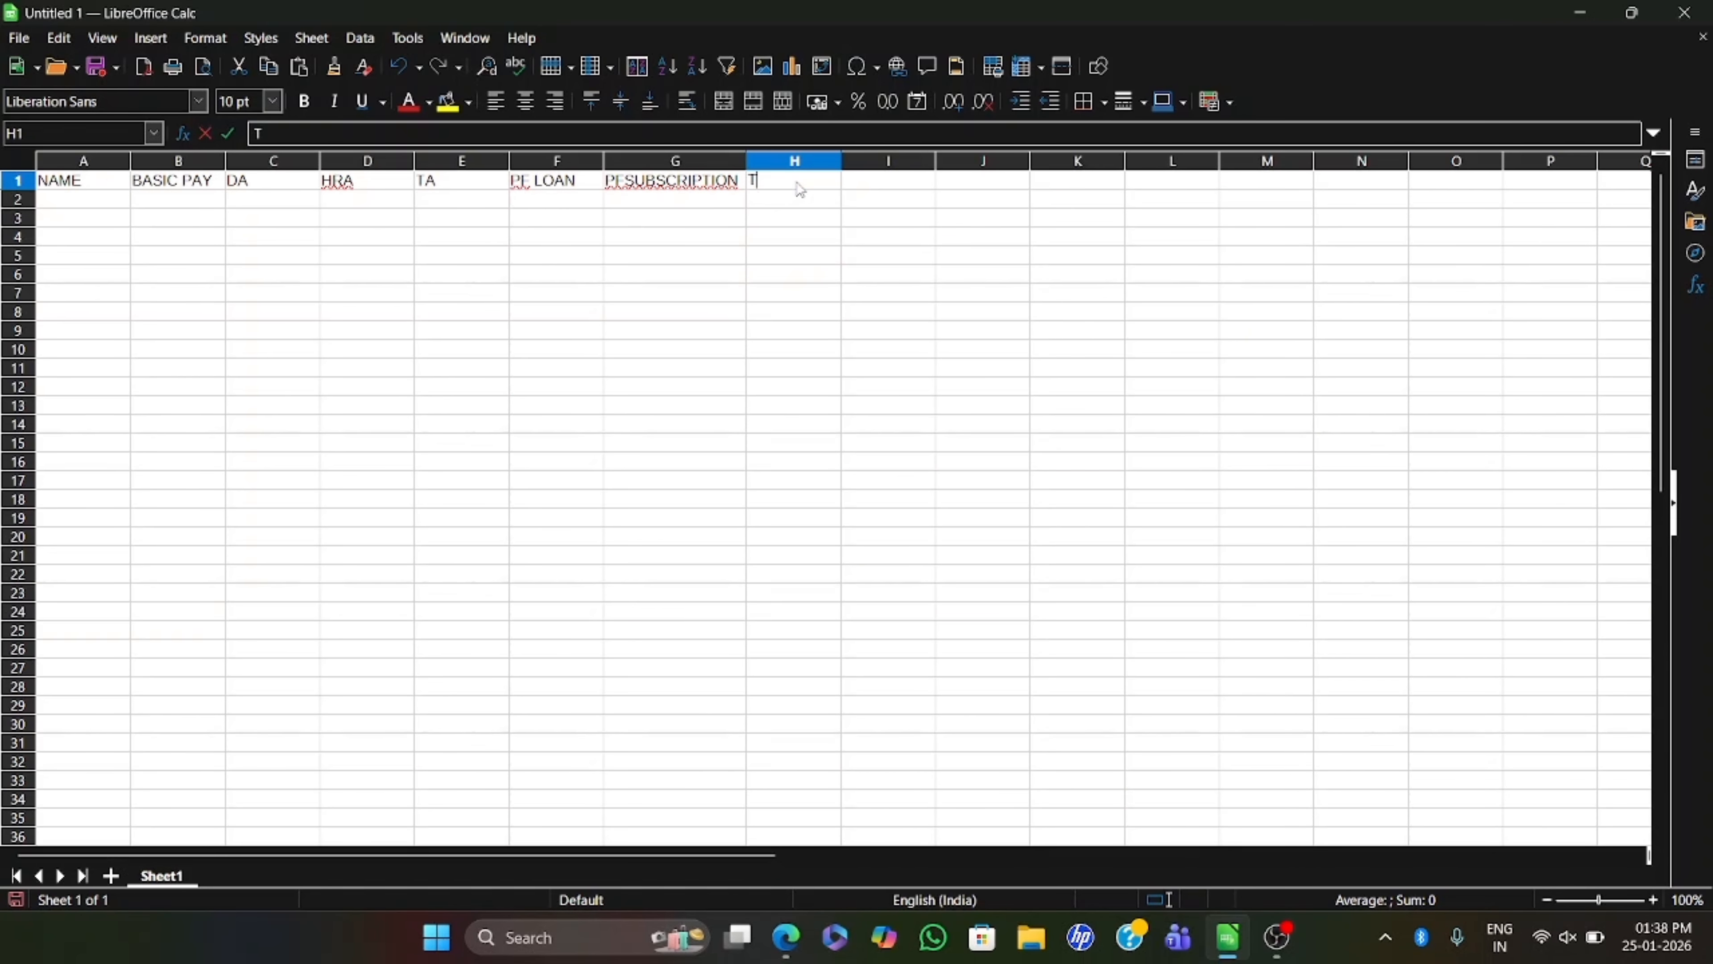
type("DS")
left_click(670, 261)
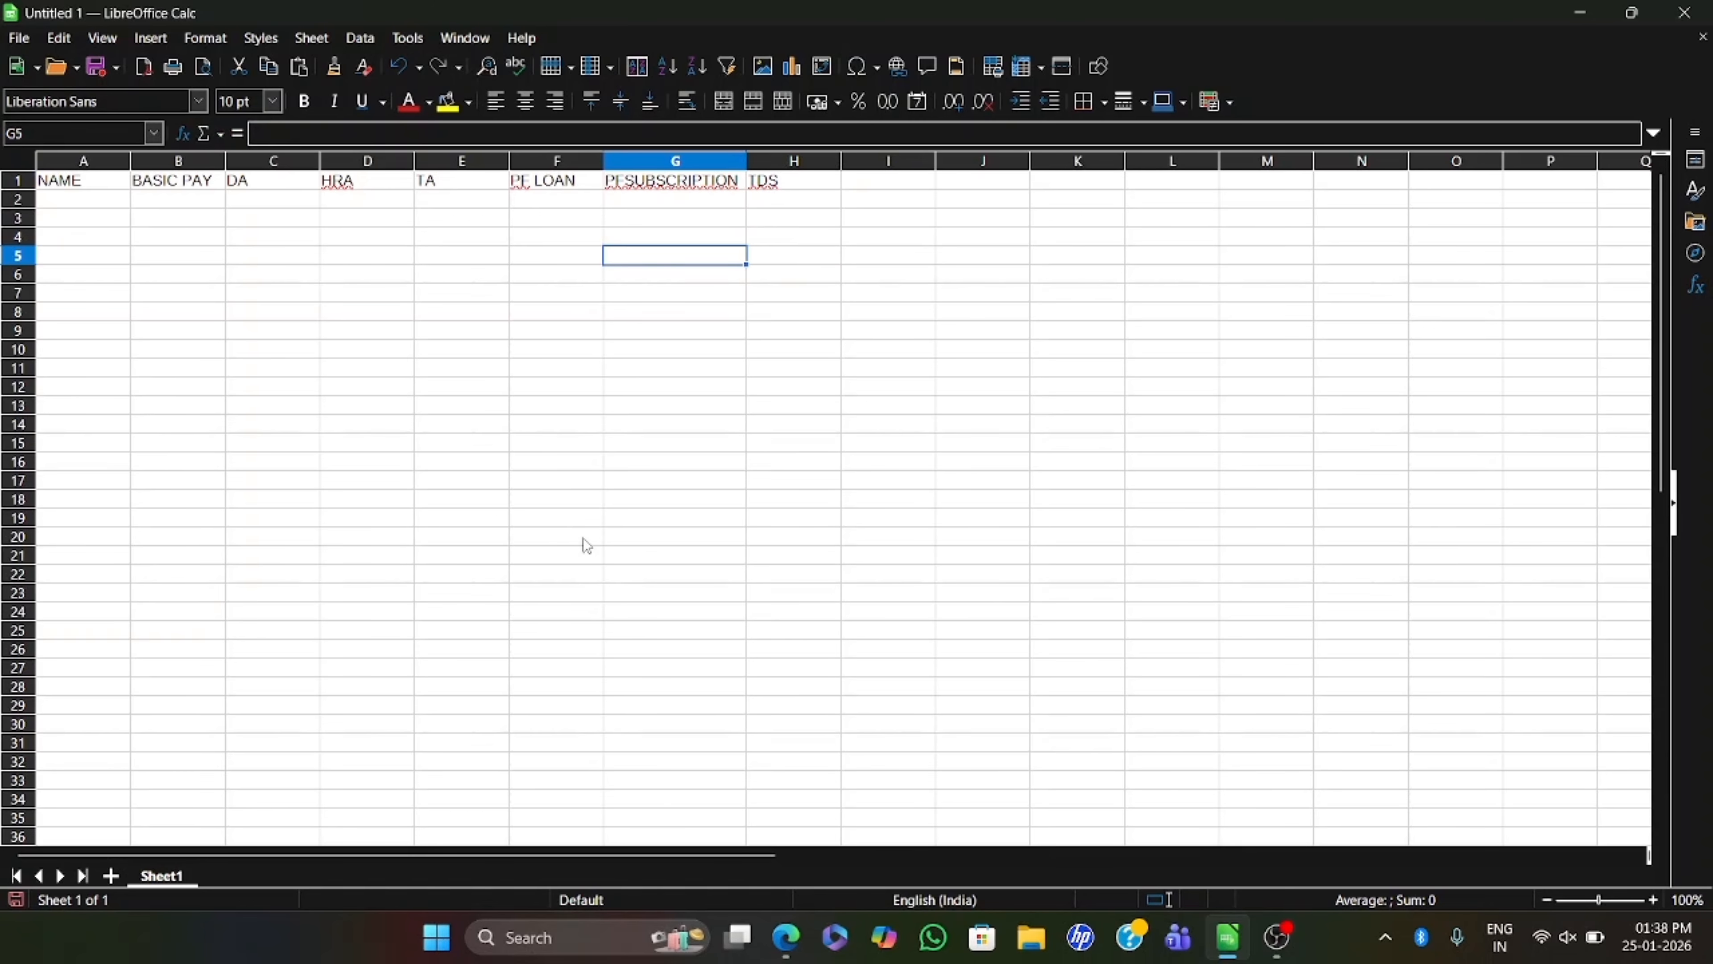
- Copy the five employees' names and basic pay from the PDF into A2:B6, using 126000, 86000, 115000, 70000 and 76000
left_click(784, 936)
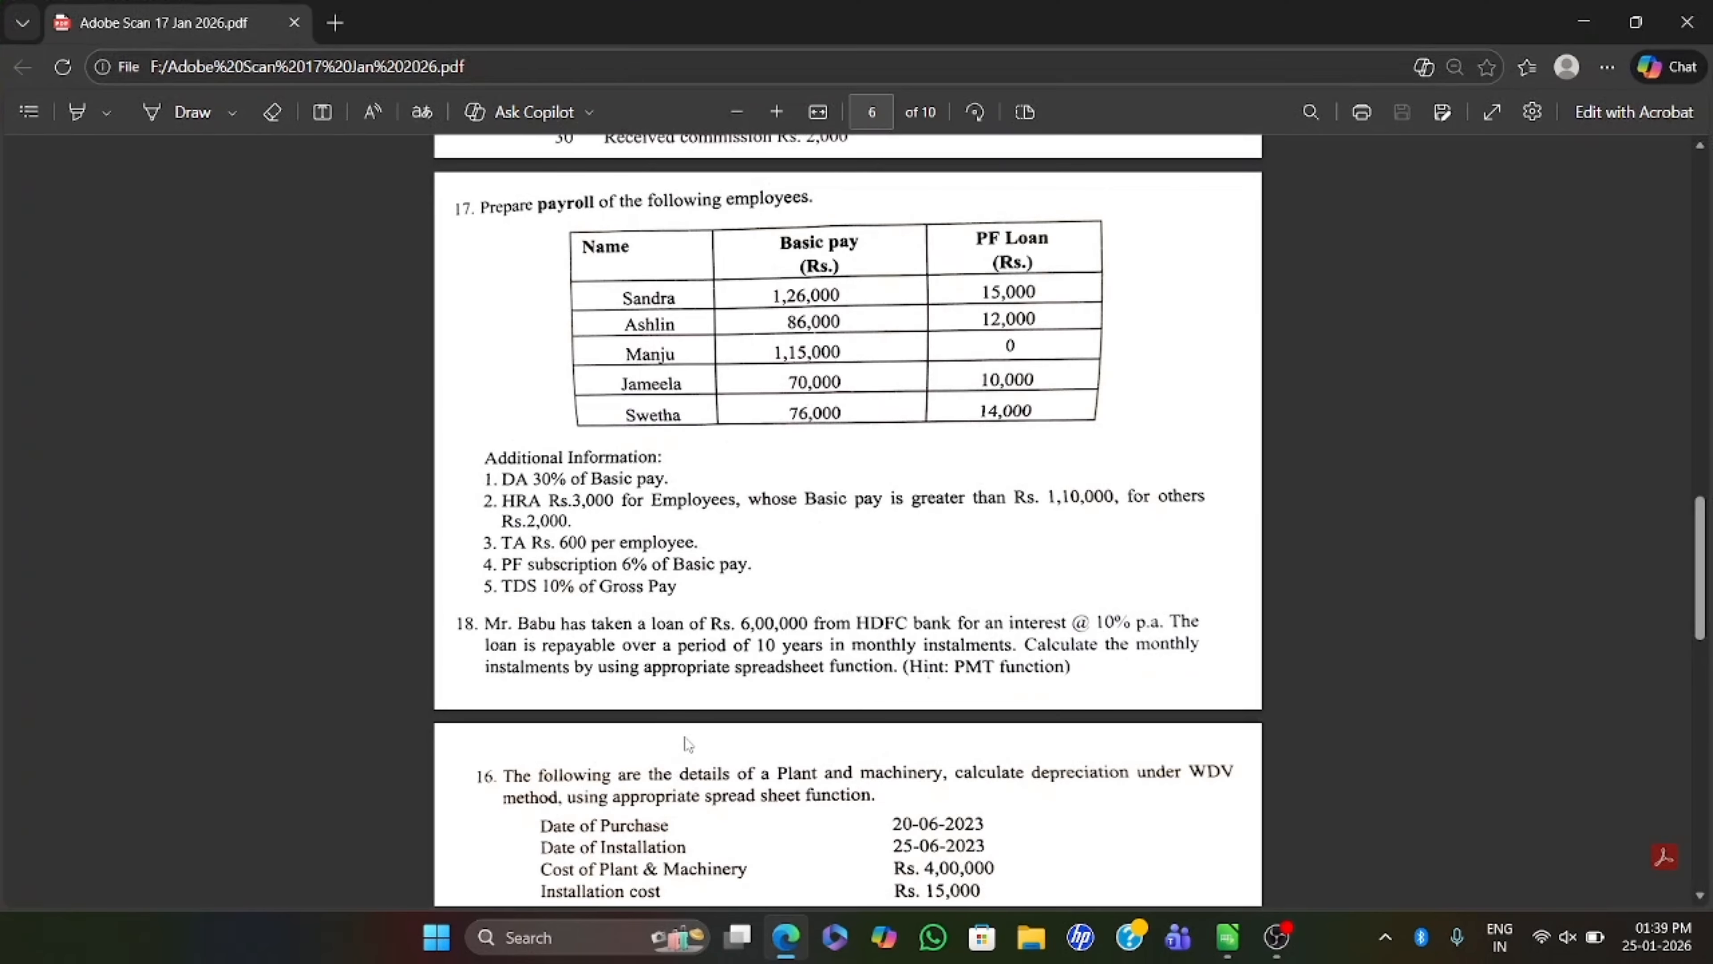
left_click(784, 938)
left_click(786, 938)
left_click(787, 944)
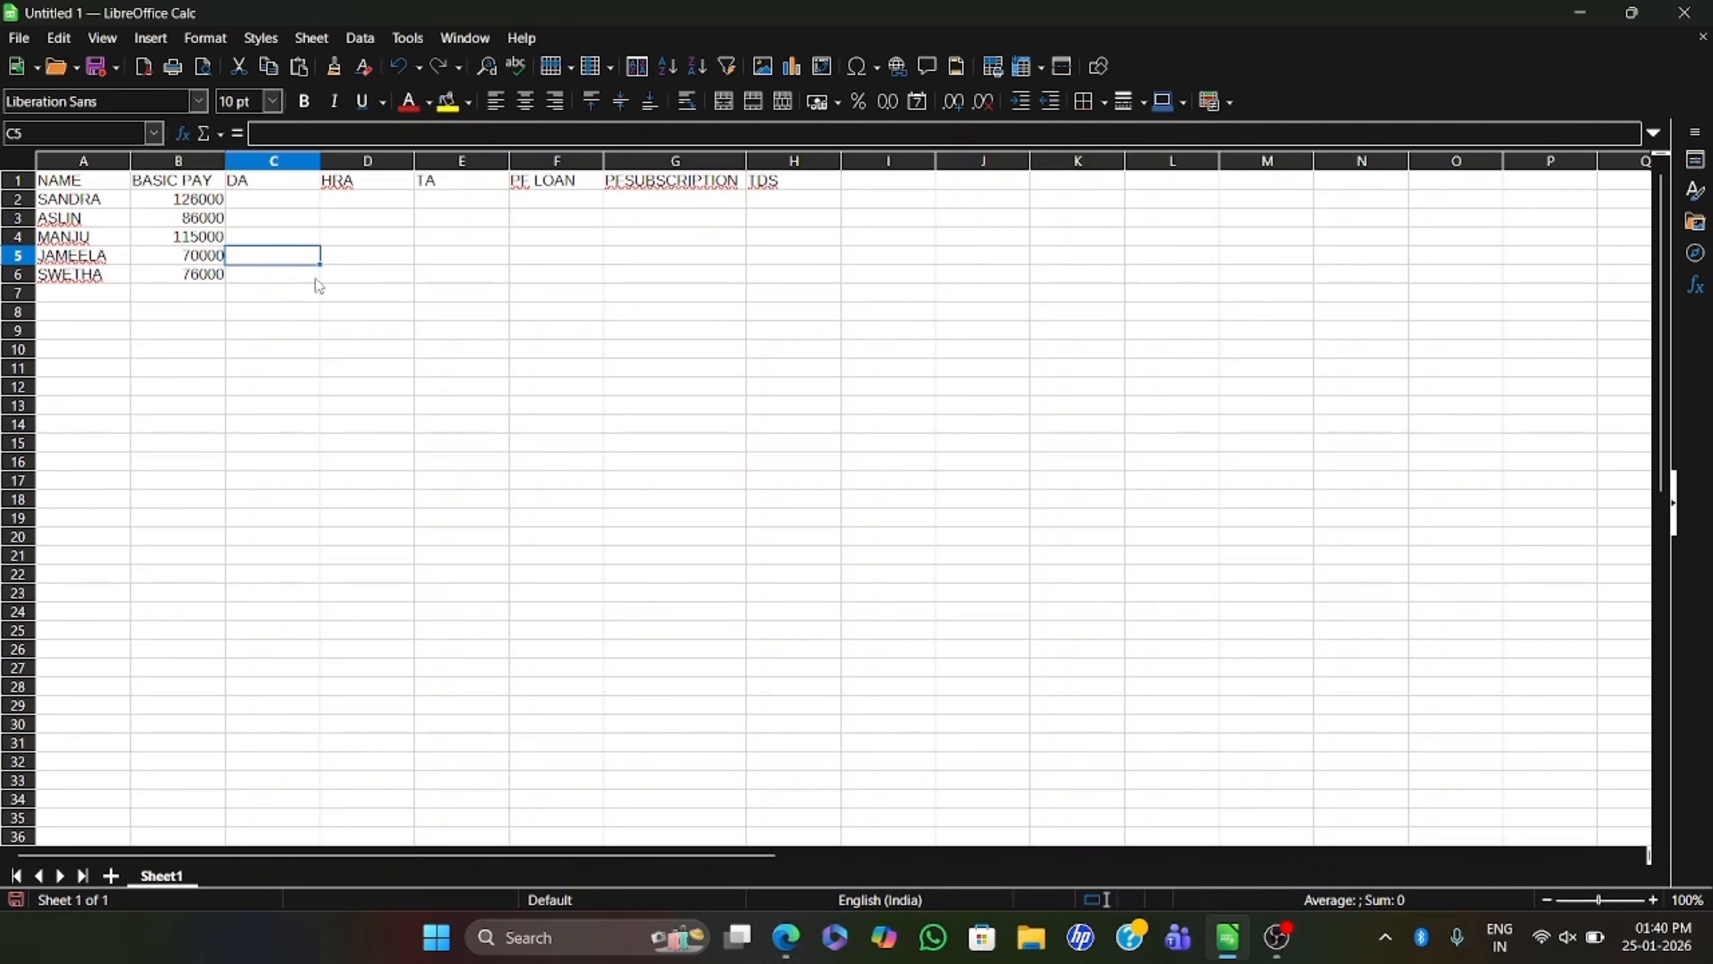
- Calculate DA with =B2*30% in C2 and fill the formula down to C6
left_click(260, 207)
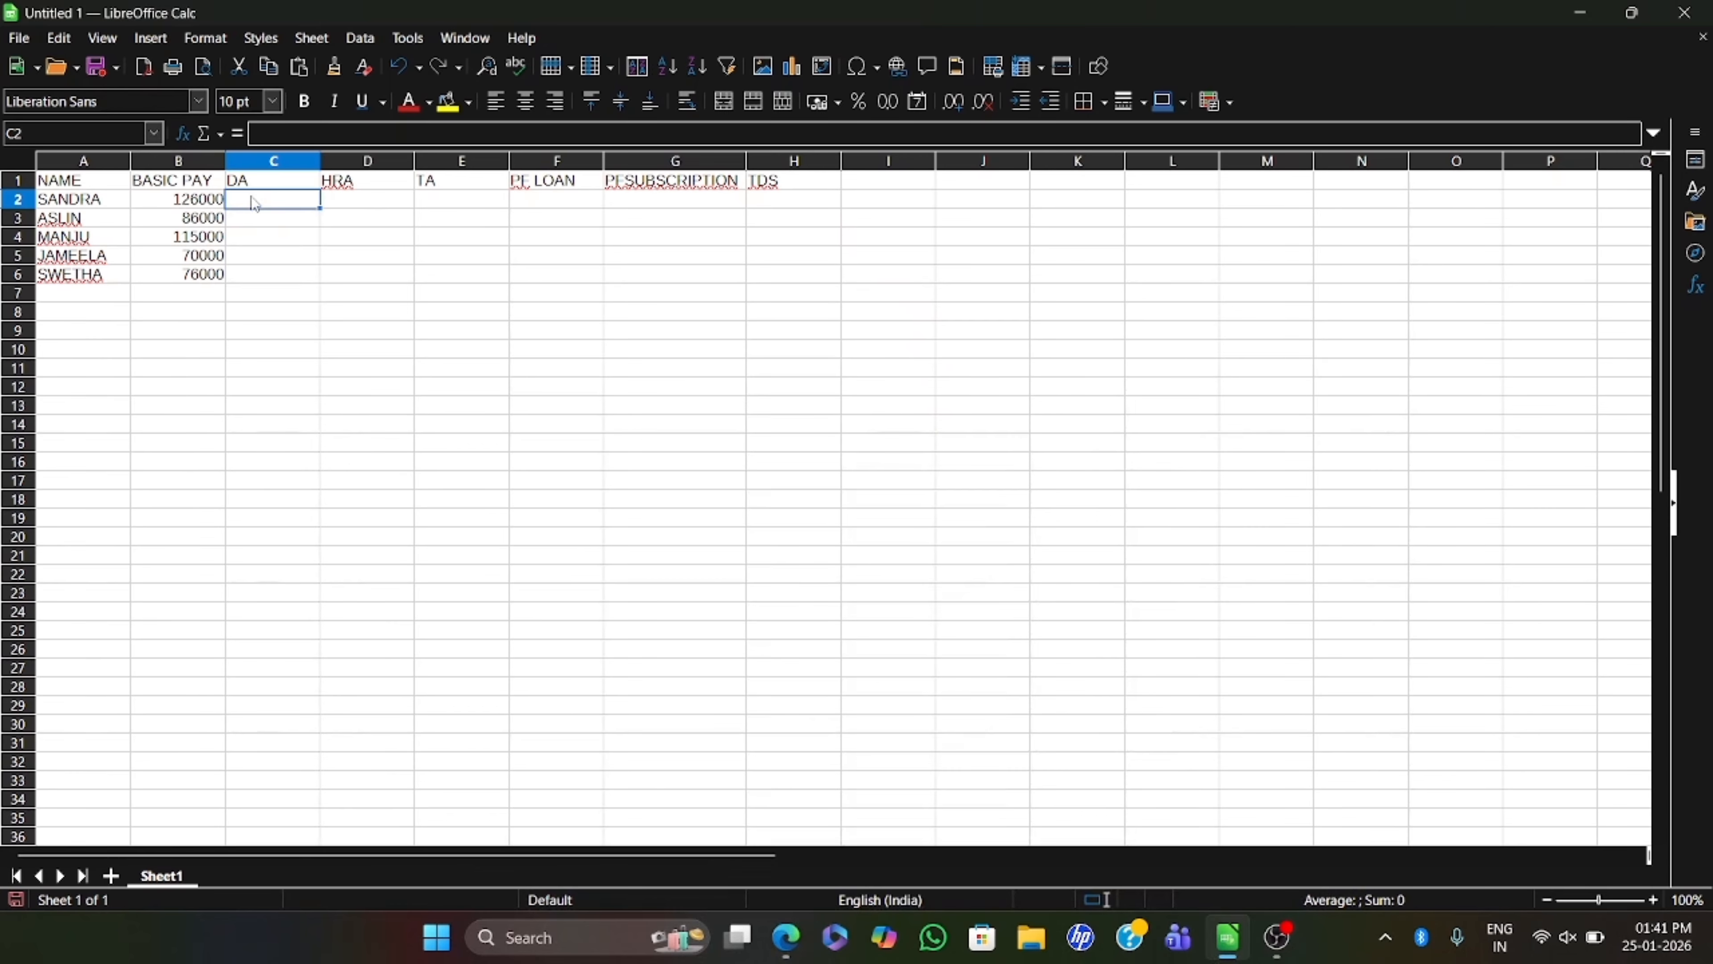
type("=")
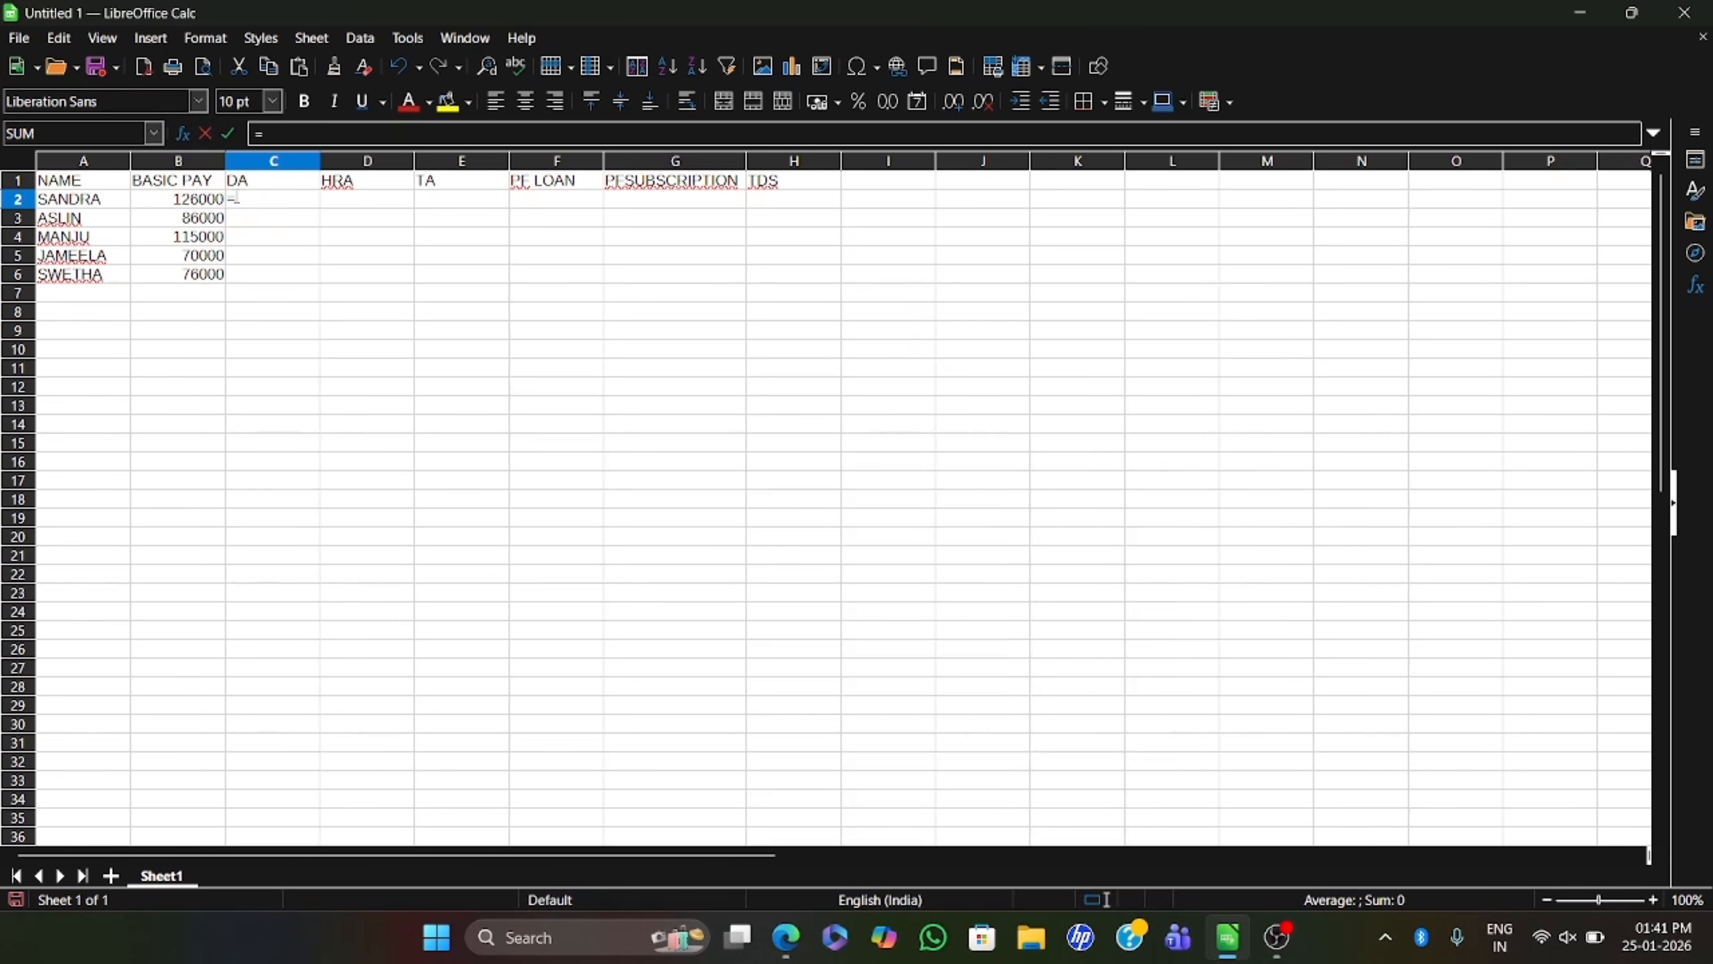
left_click(207, 202)
type("*30%")
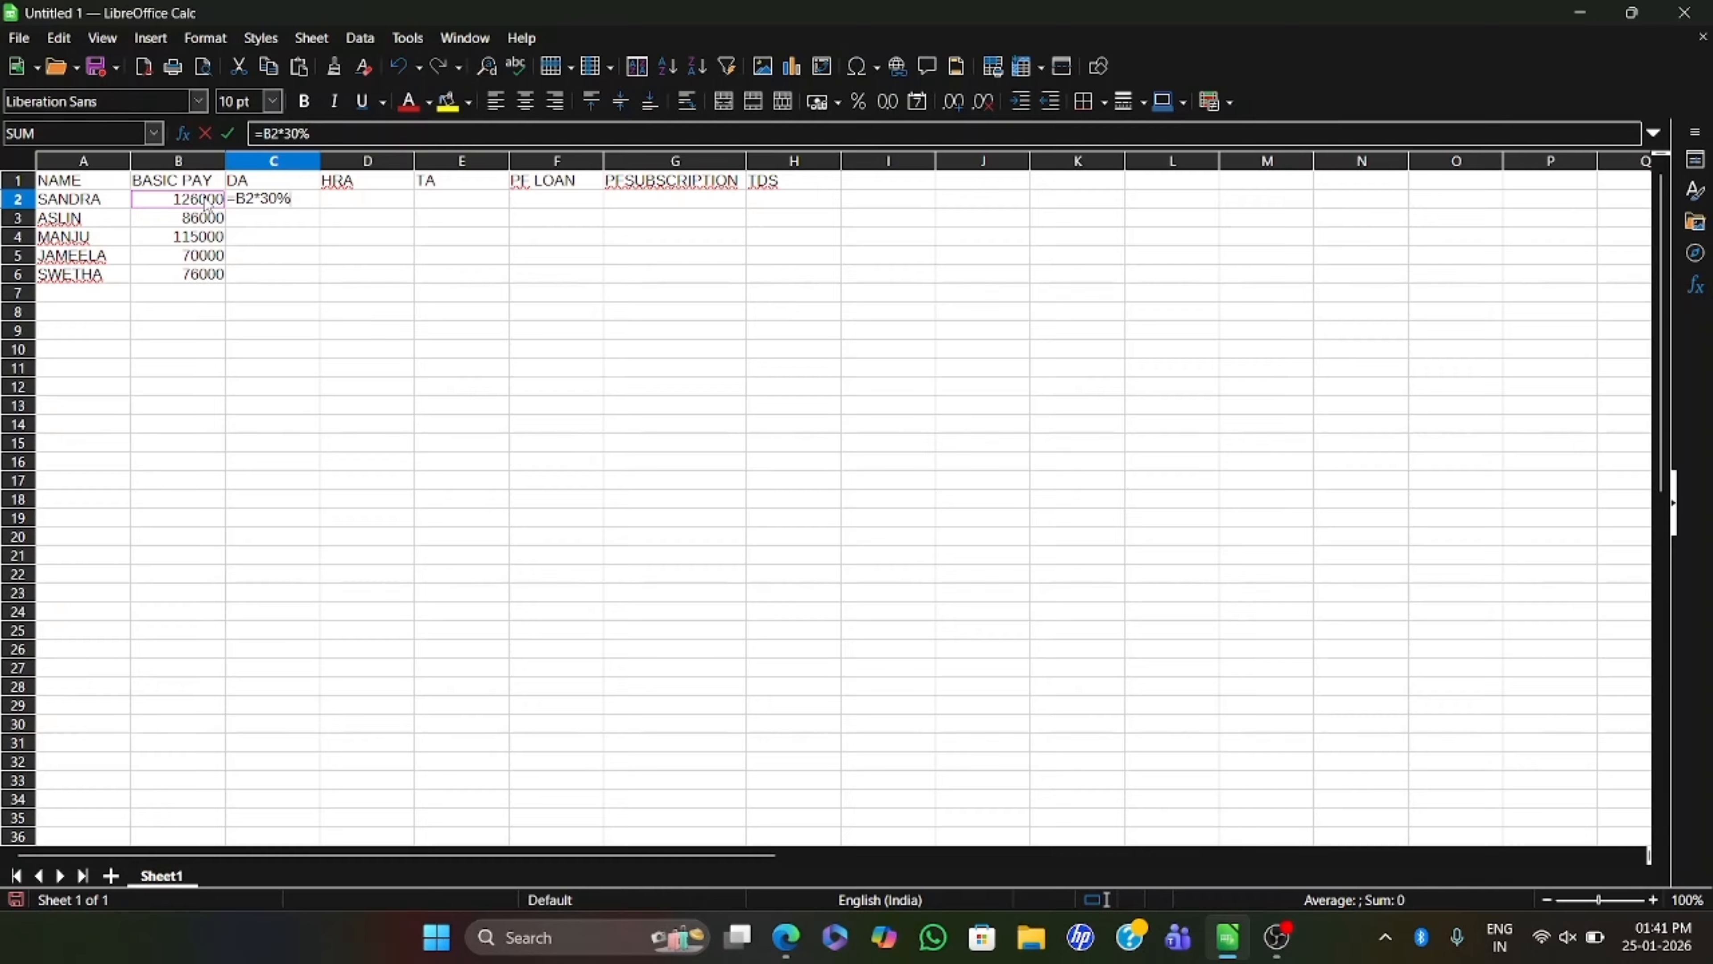
key("Return")
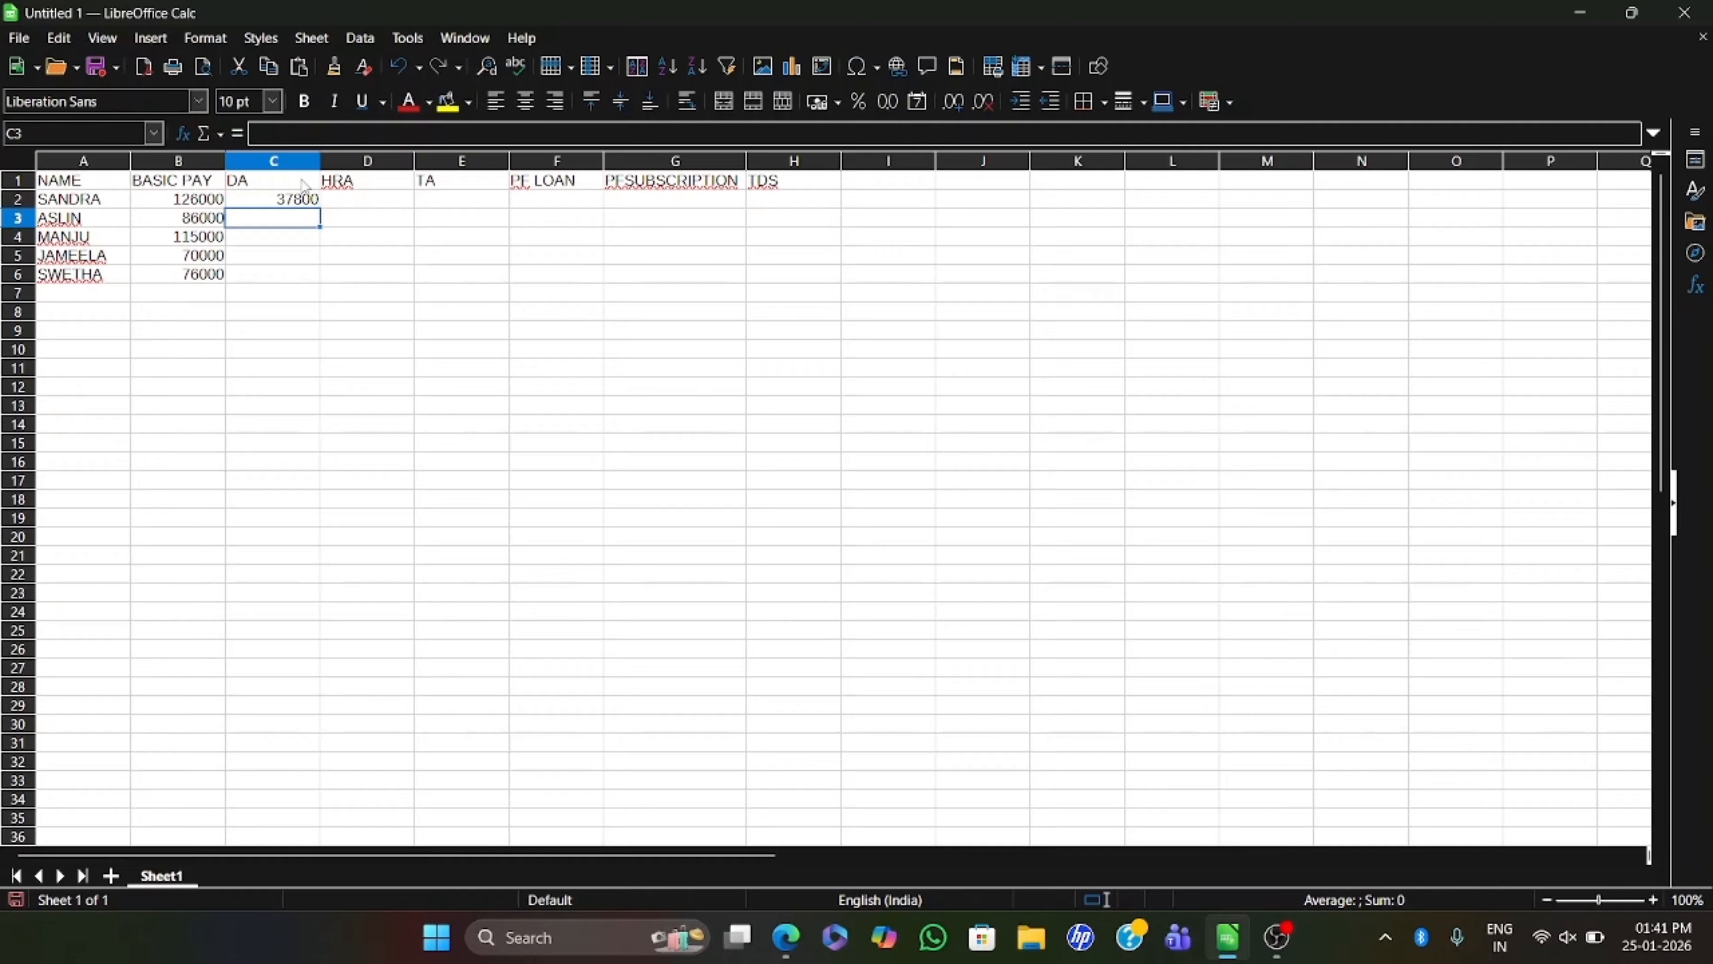
left_click(283, 206)
left_click_drag(319, 209, 314, 289)
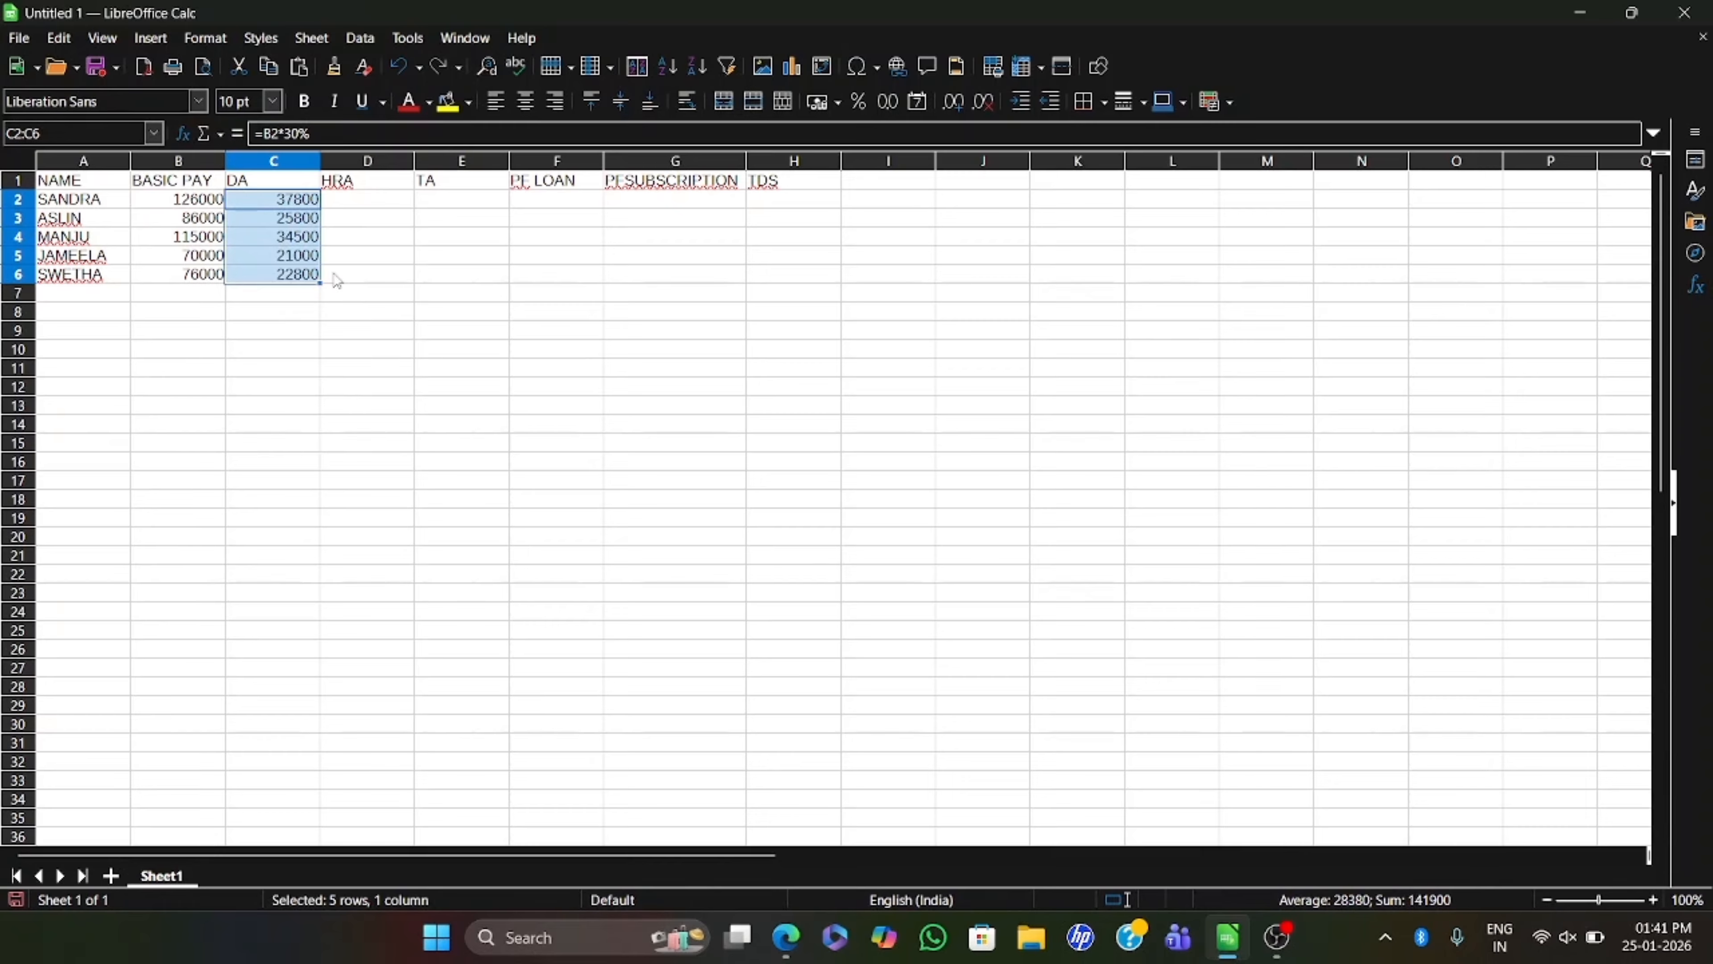
- Check the HRA rule in the payroll question PDF and enter =IF(B2>110000,3000,2000) in D2 of the Calc sheet
left_click(372, 239)
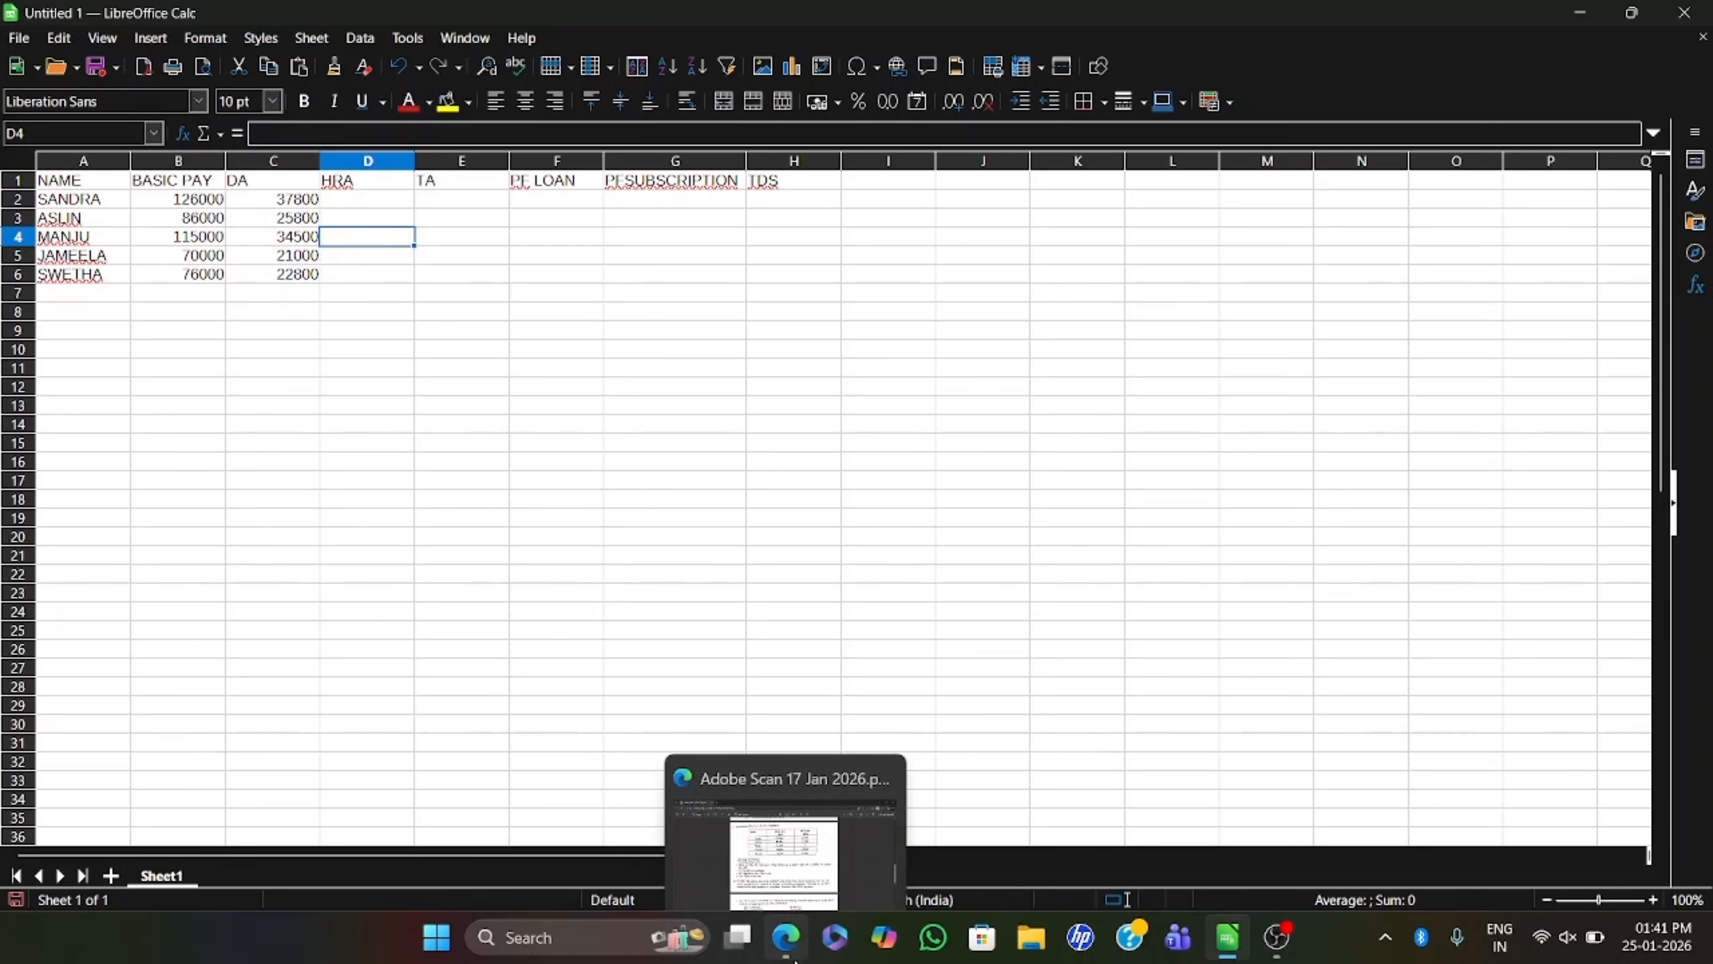
left_click(756, 823)
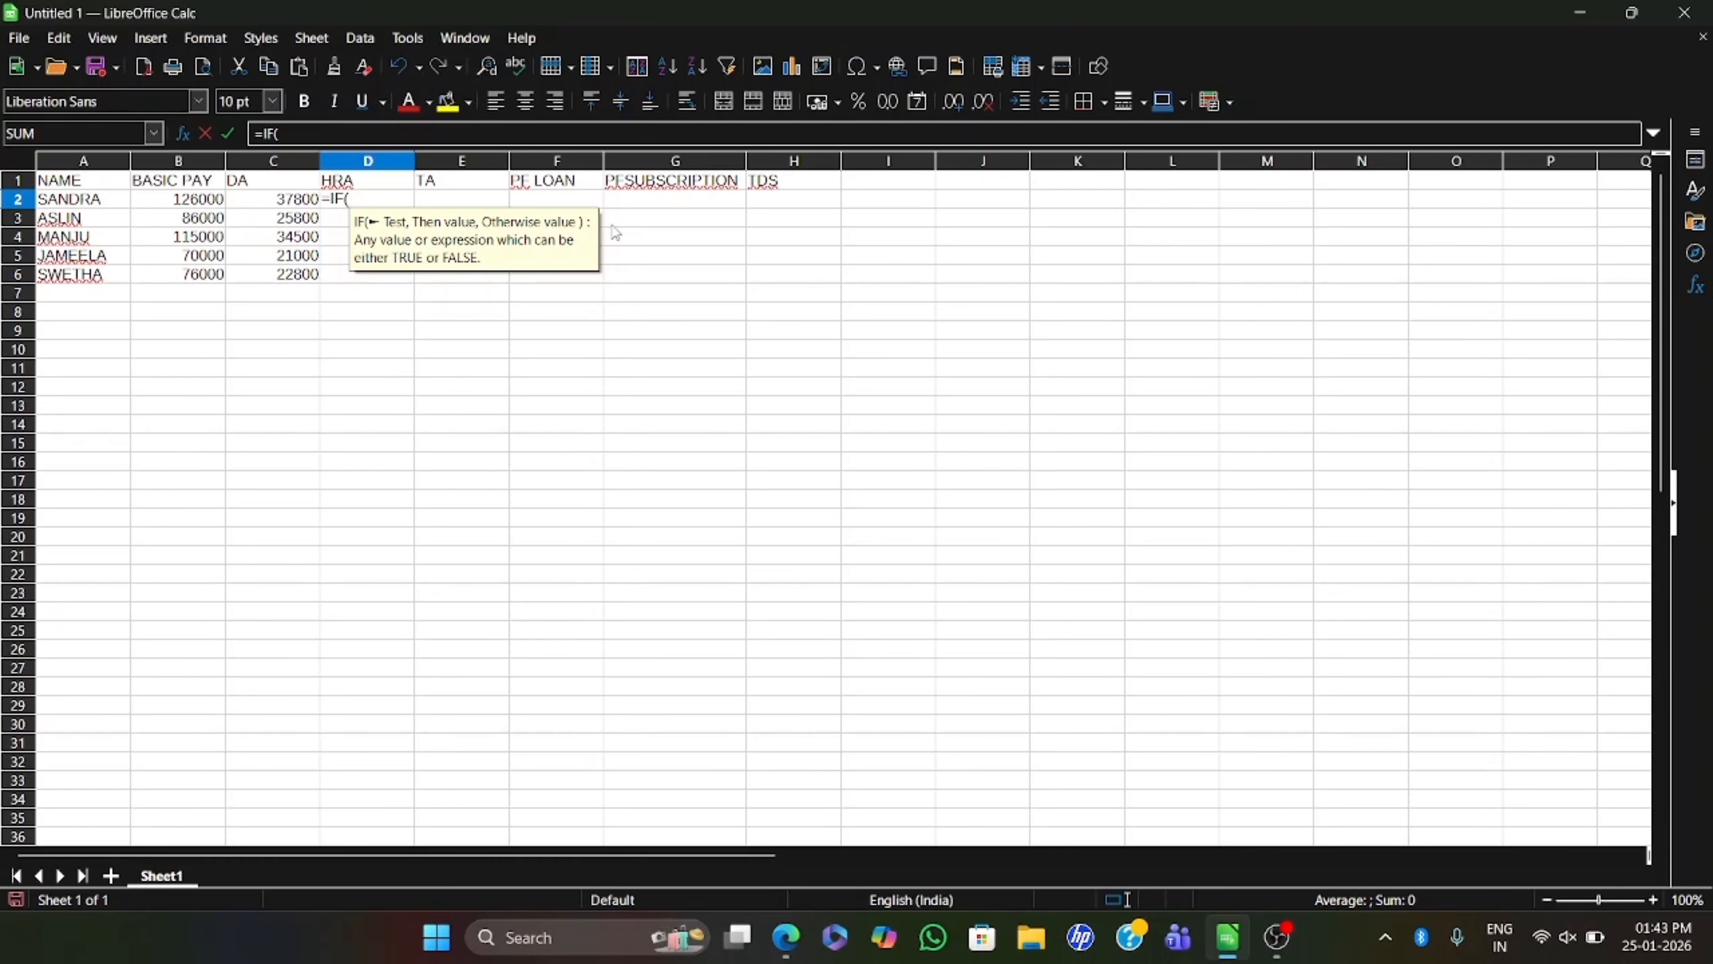
left_click(787, 945)
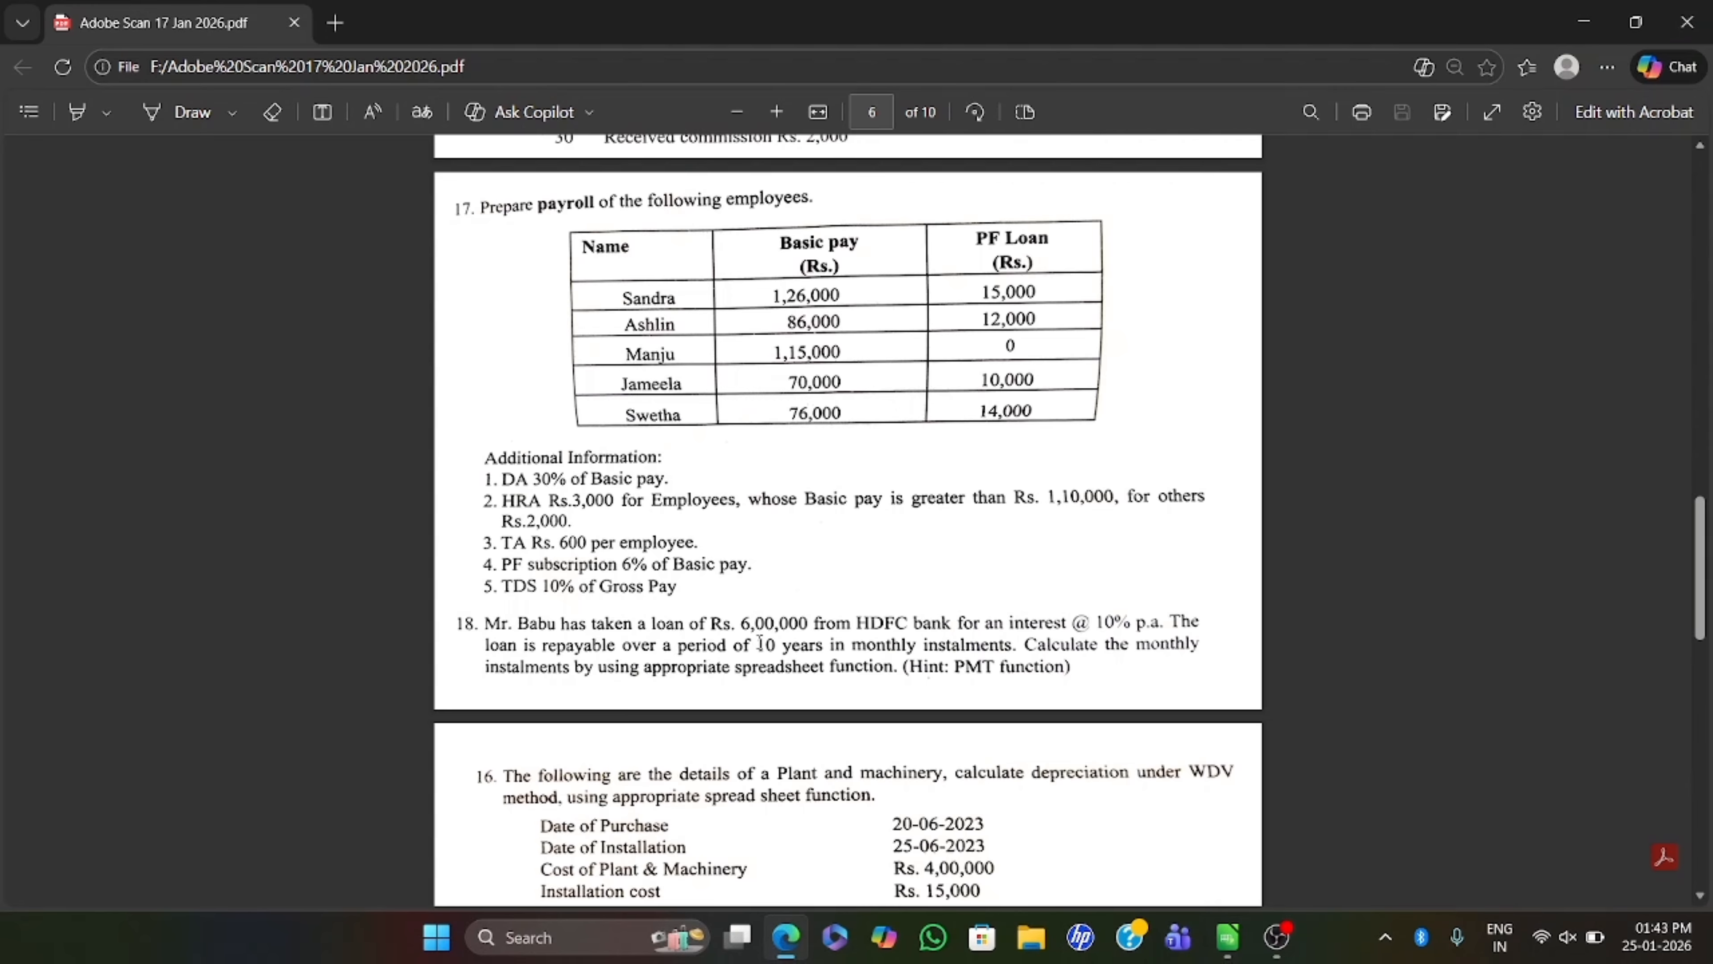
left_click(786, 940)
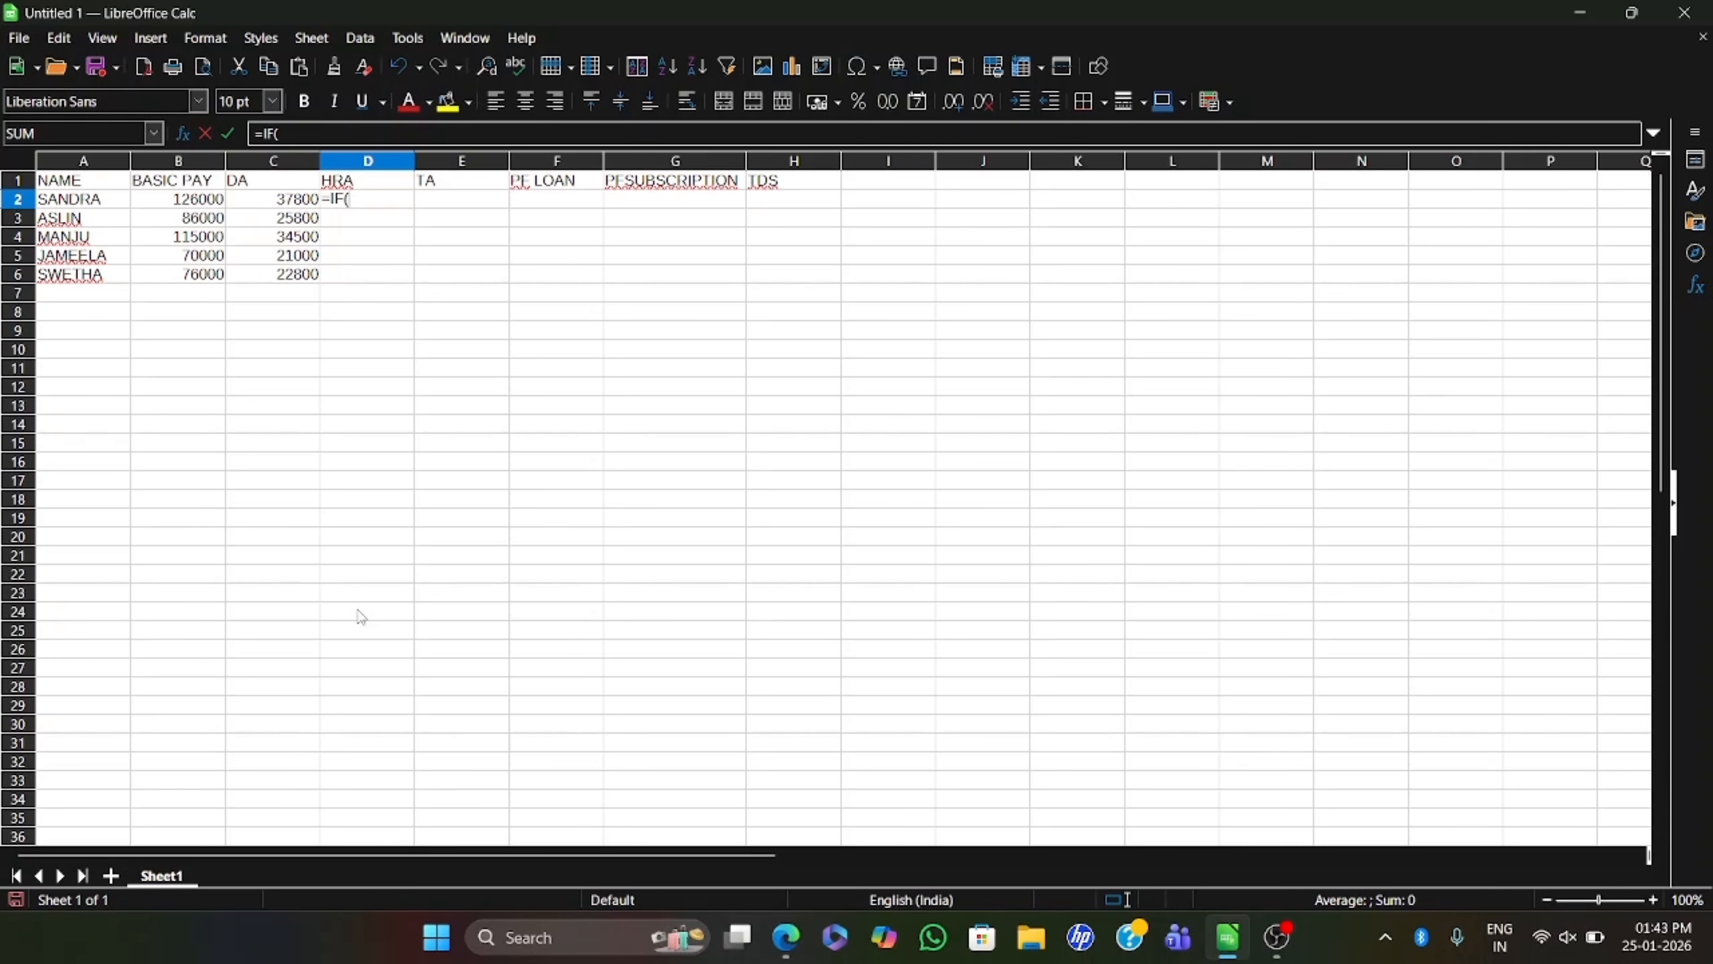
left_click(199, 200)
type(">")
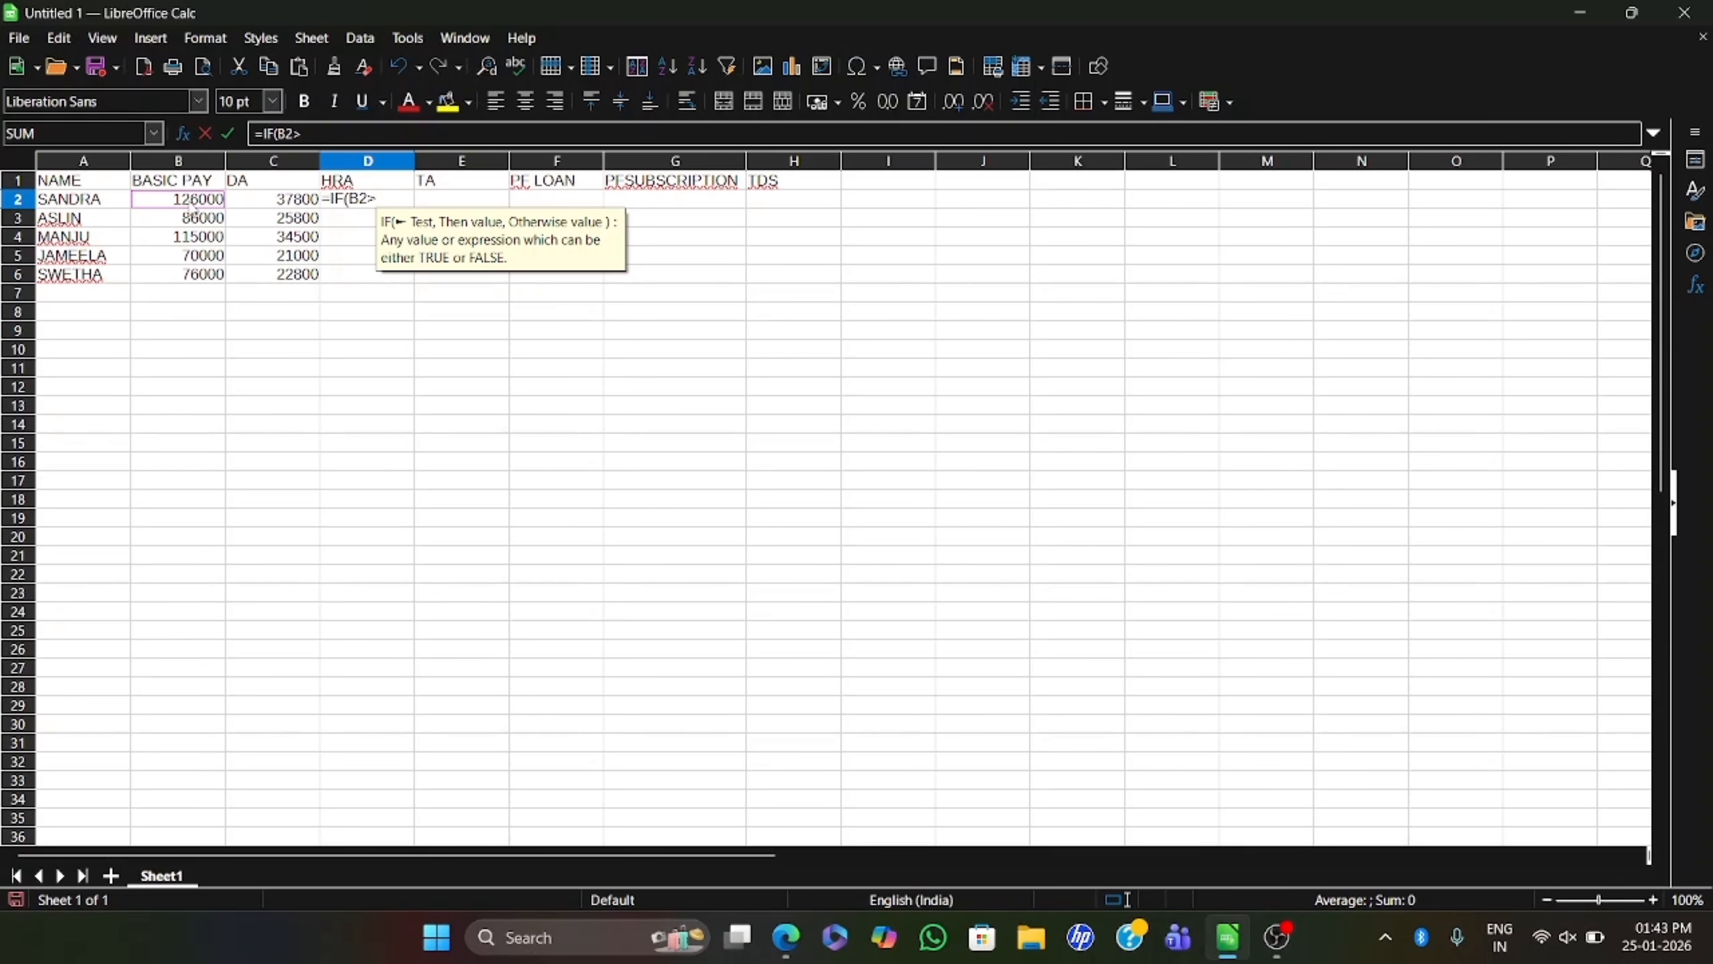
type("11000")
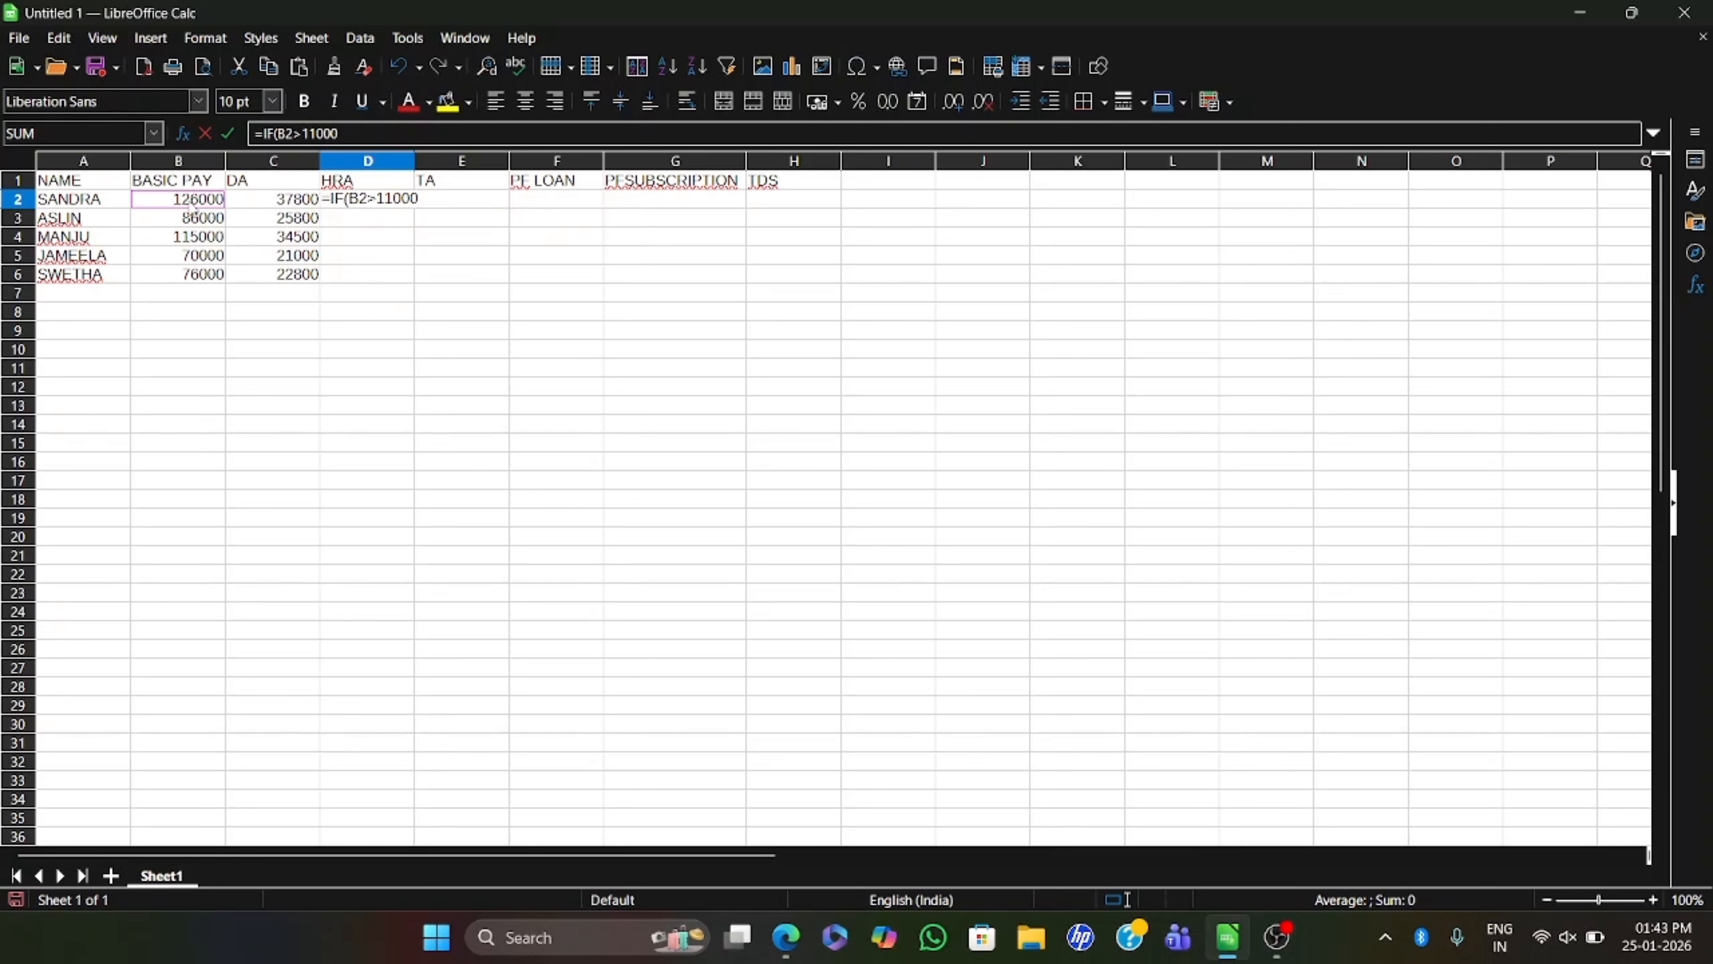
type("0,")
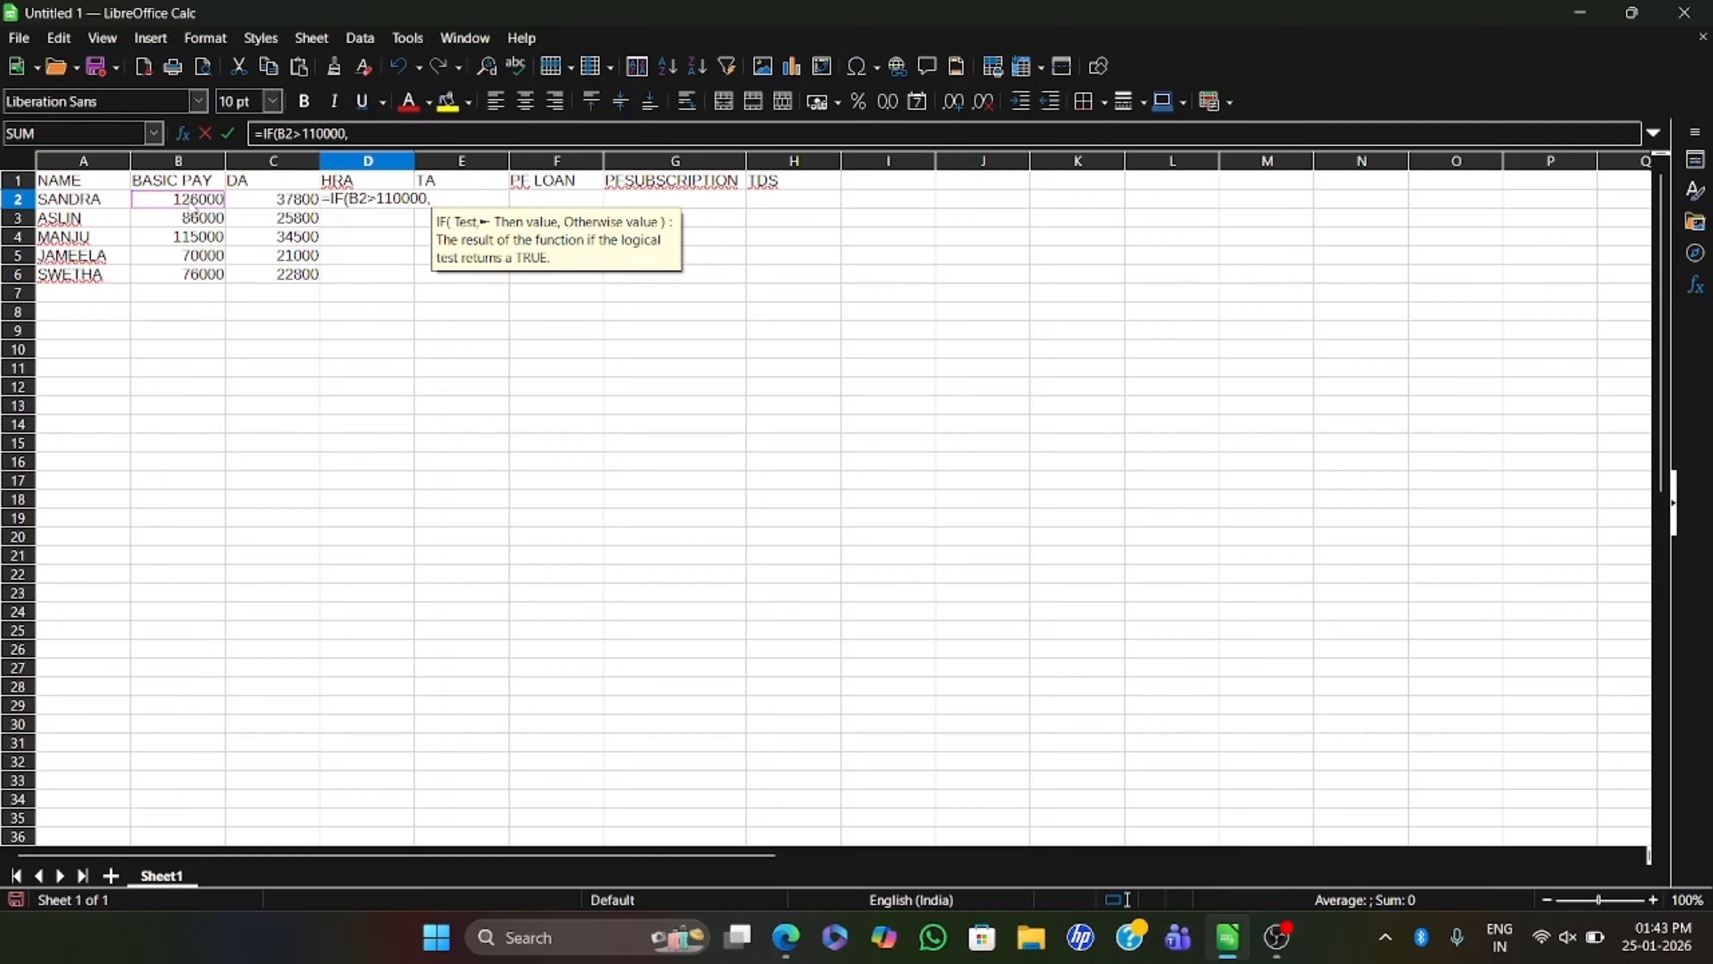
type("3000")
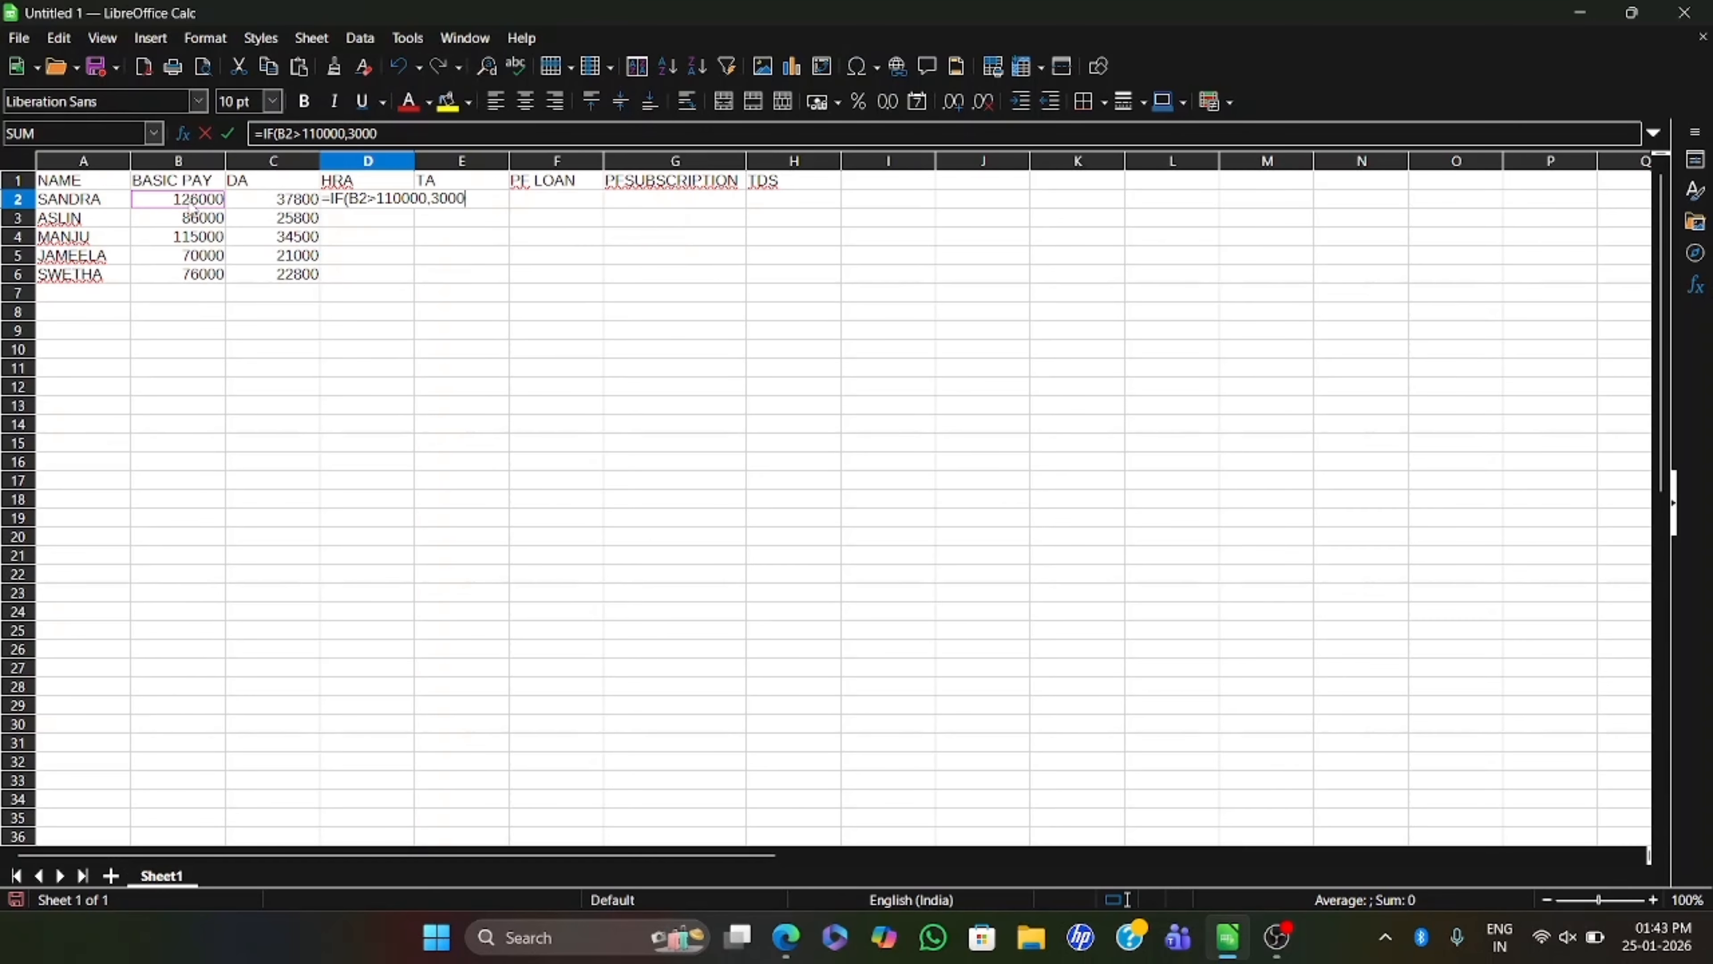
type(",")
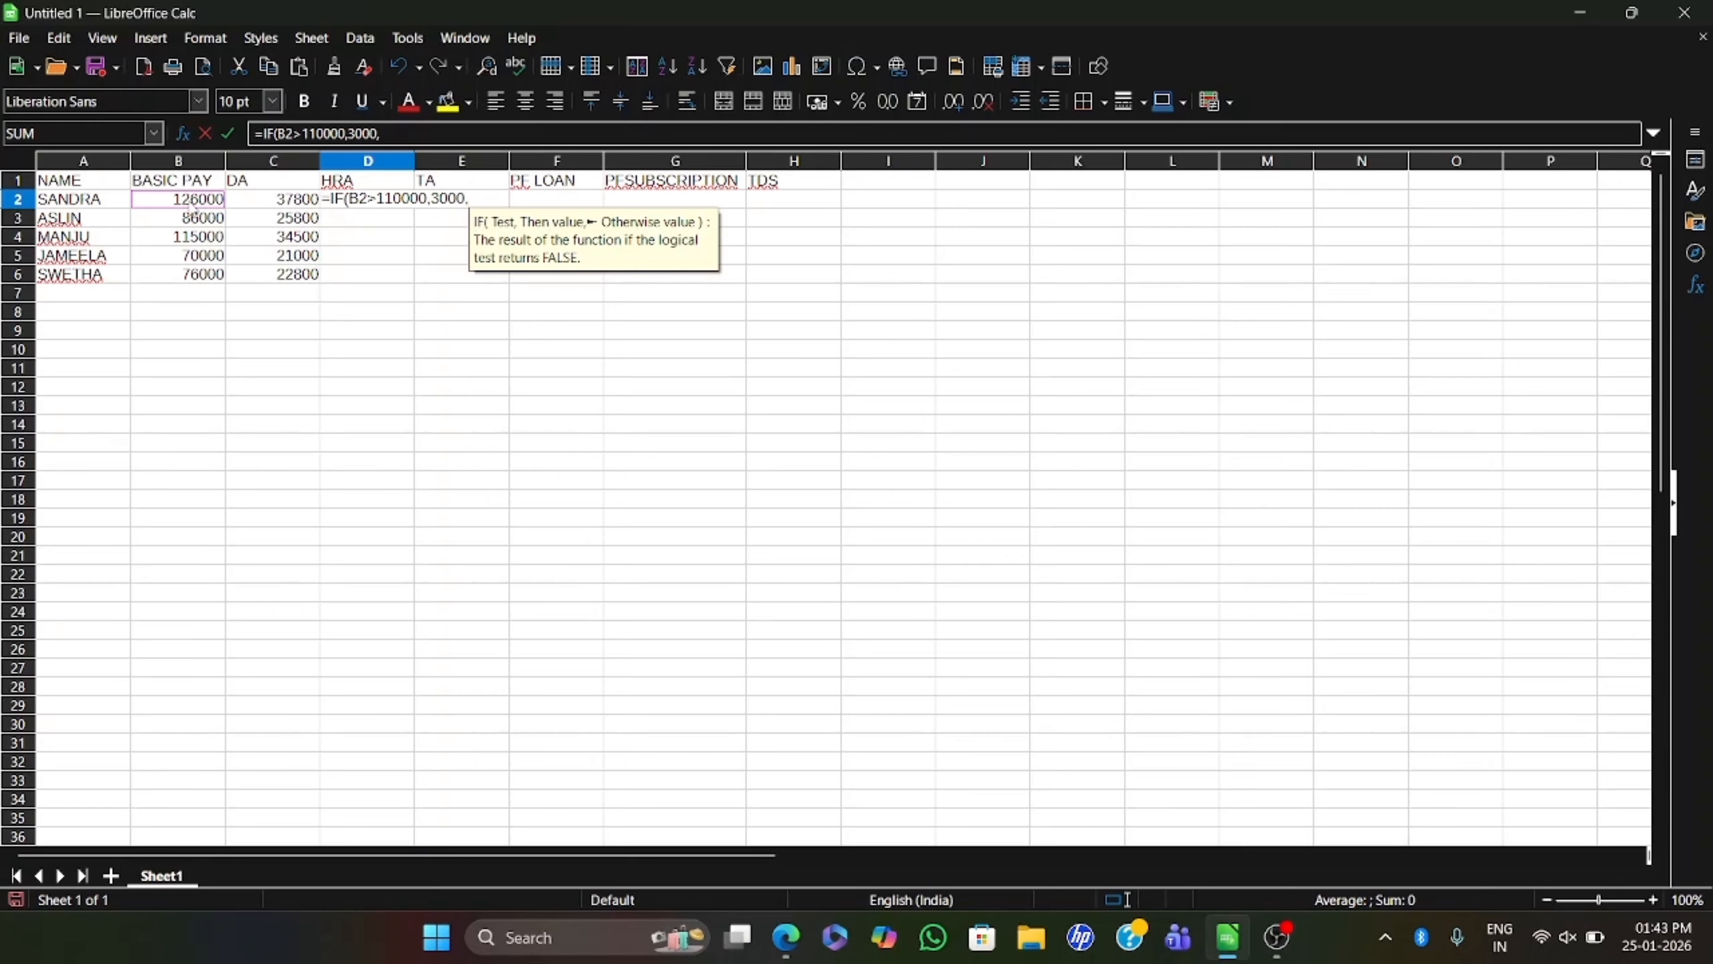
type("2000")
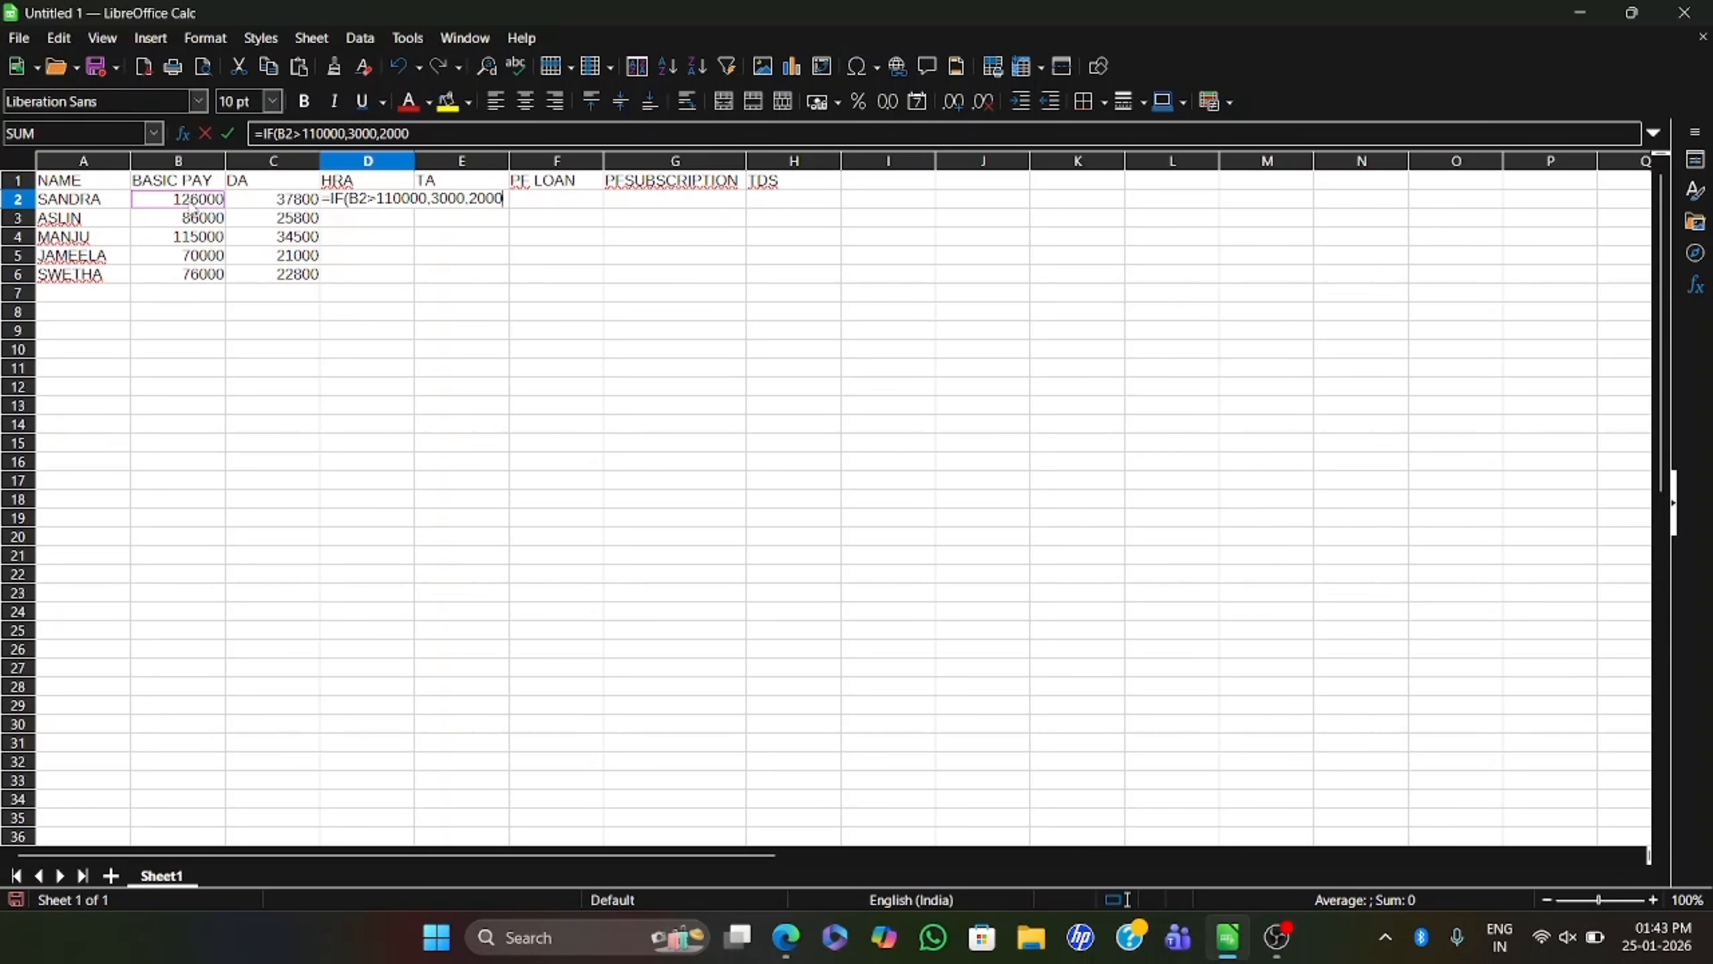
type(")")
key("Return")
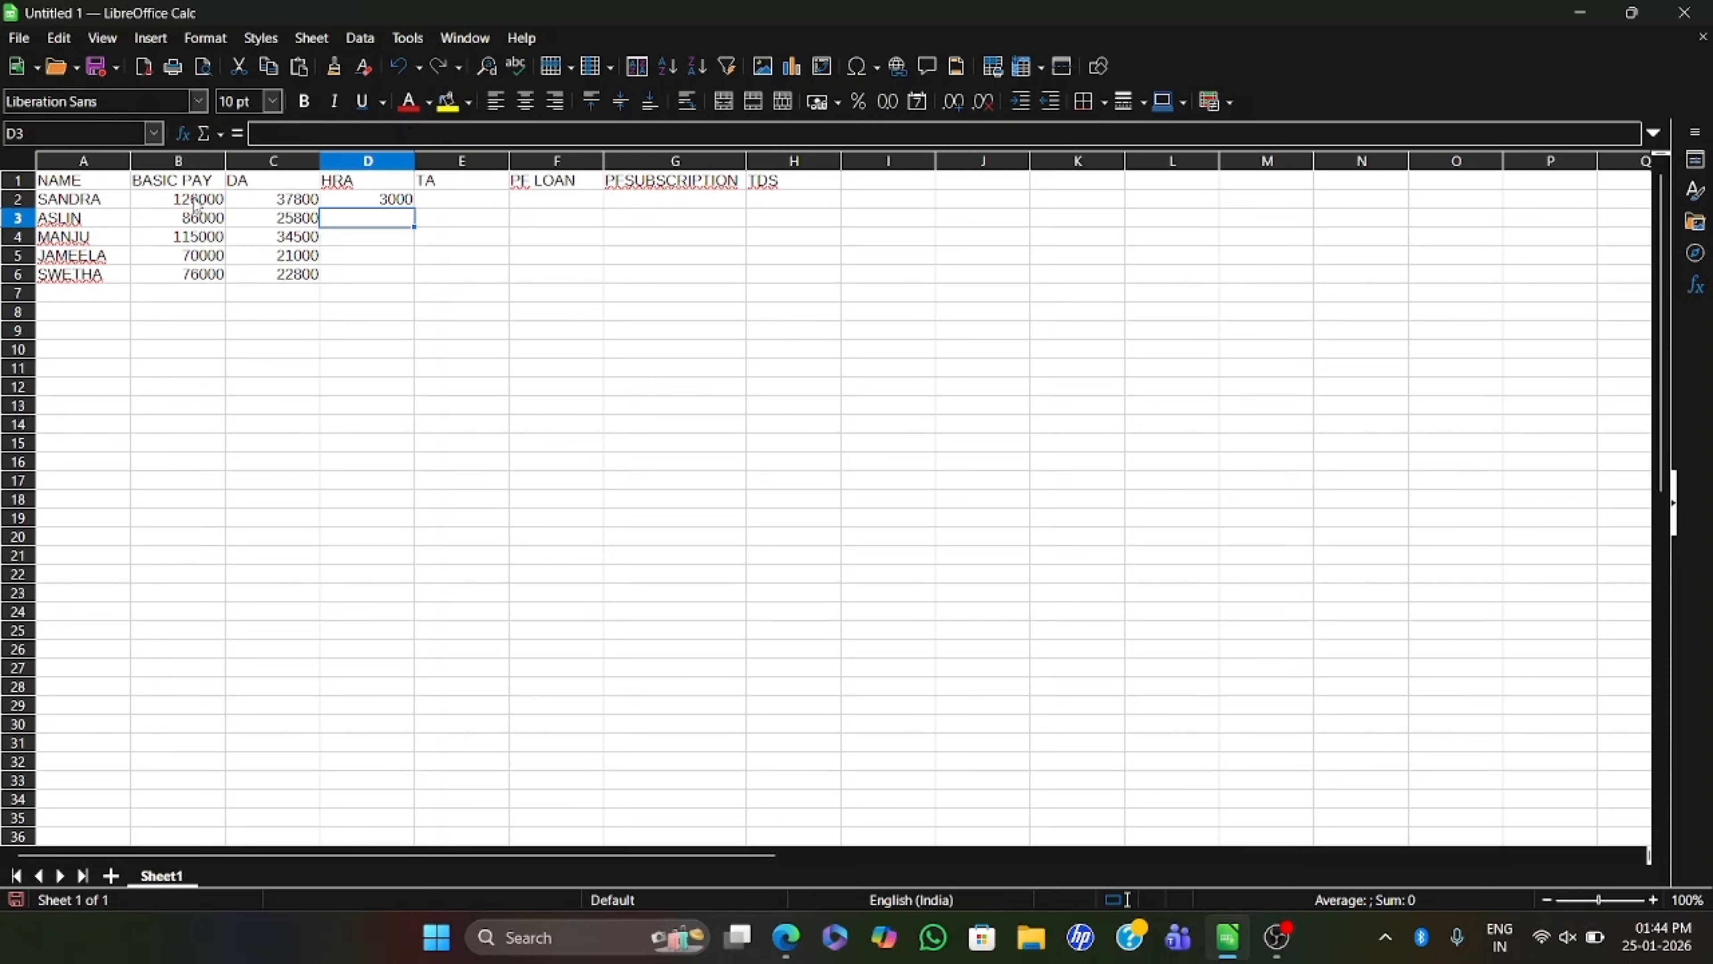
- Fill the HRA formula from D2 down to D6 and check the result against the basic pay
left_click(398, 204)
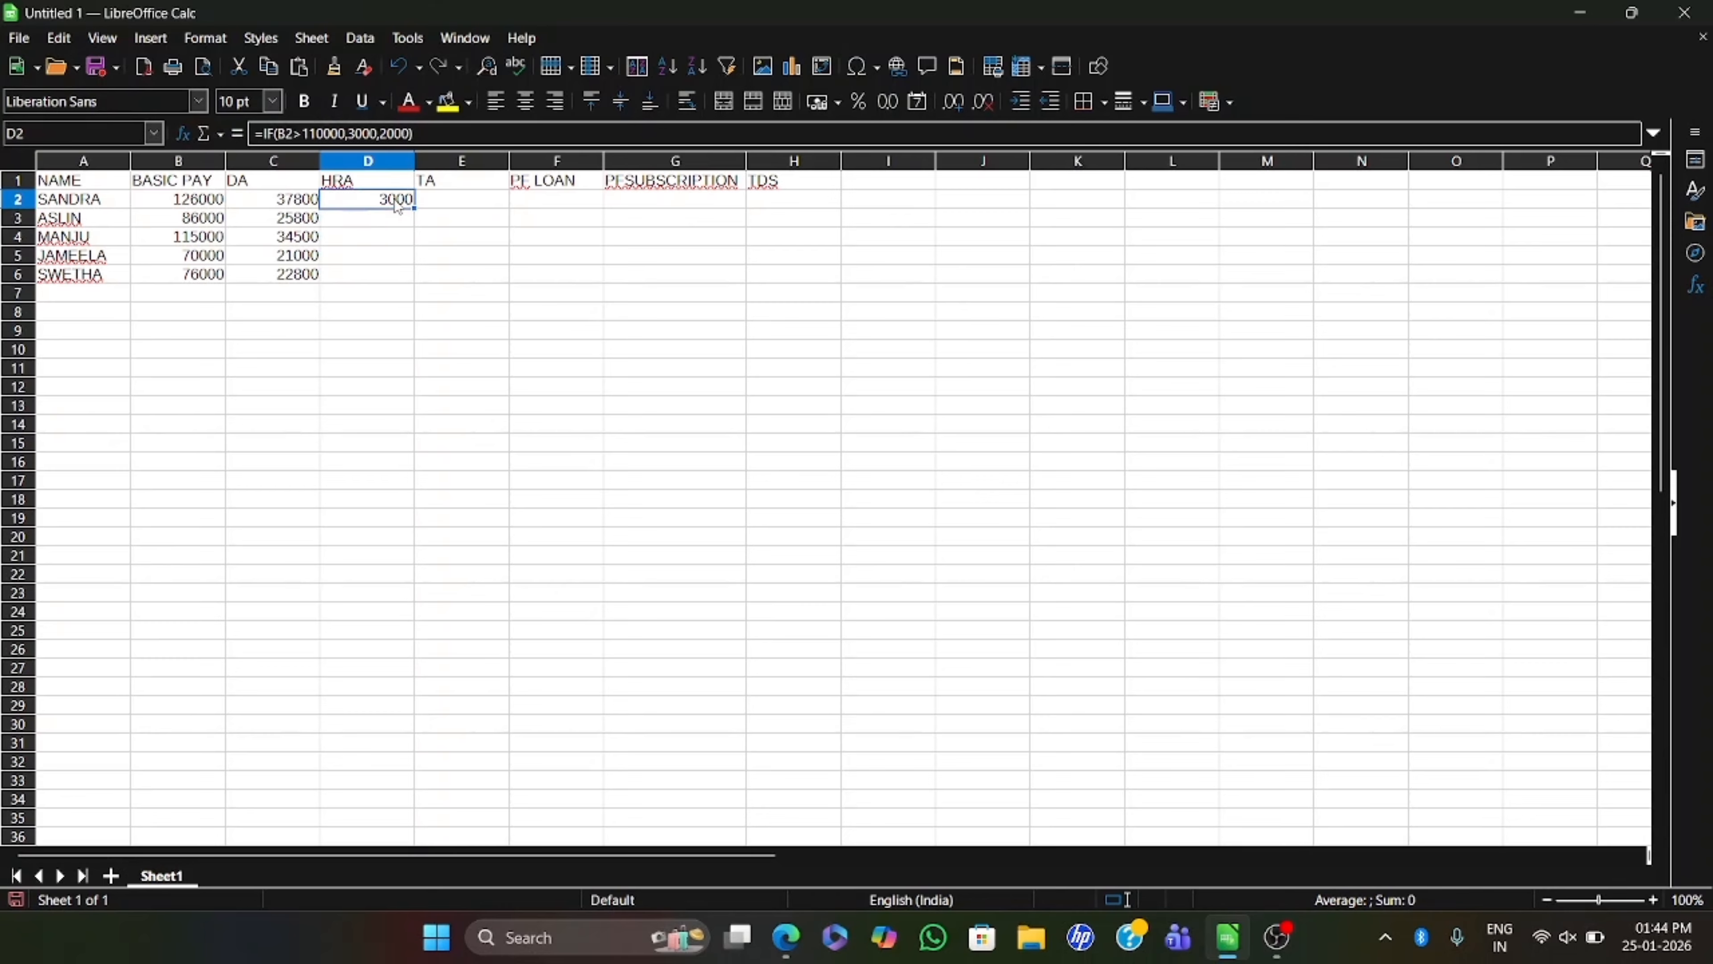
left_click_drag(414, 208, 402, 289)
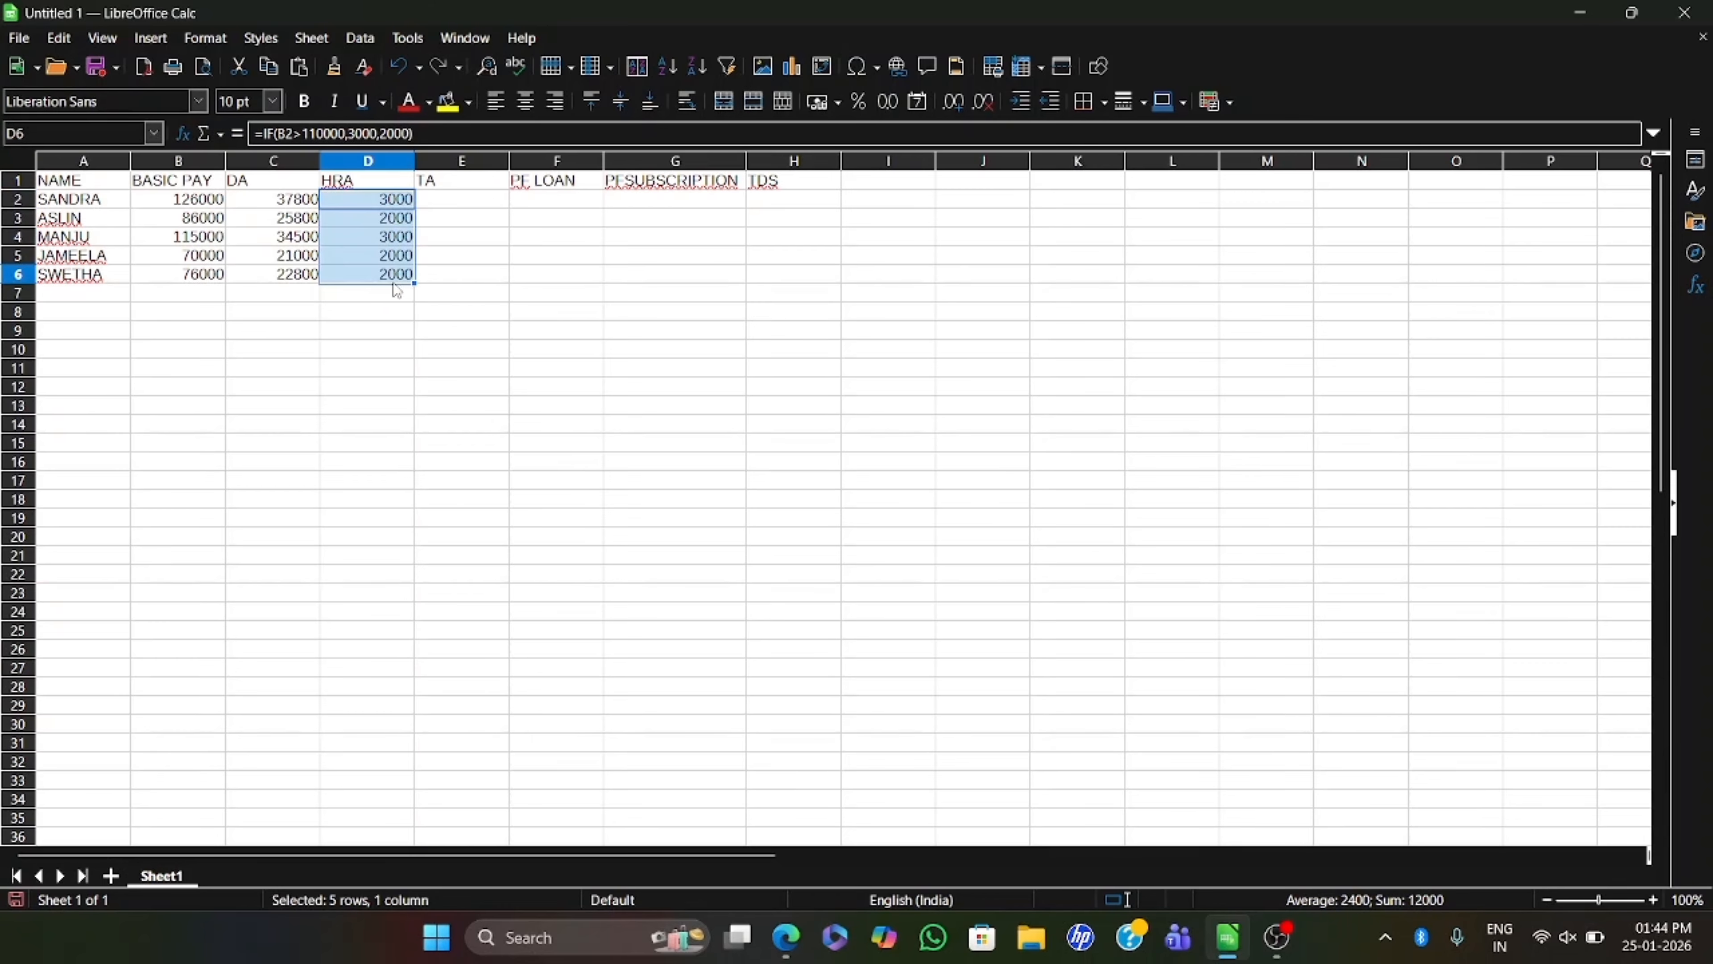
left_click(397, 278)
left_click(188, 224)
- Check the TA amount in the PDF, enter 600 in E2 and fill E3:E6 with the formula =E$2
left_click(448, 278)
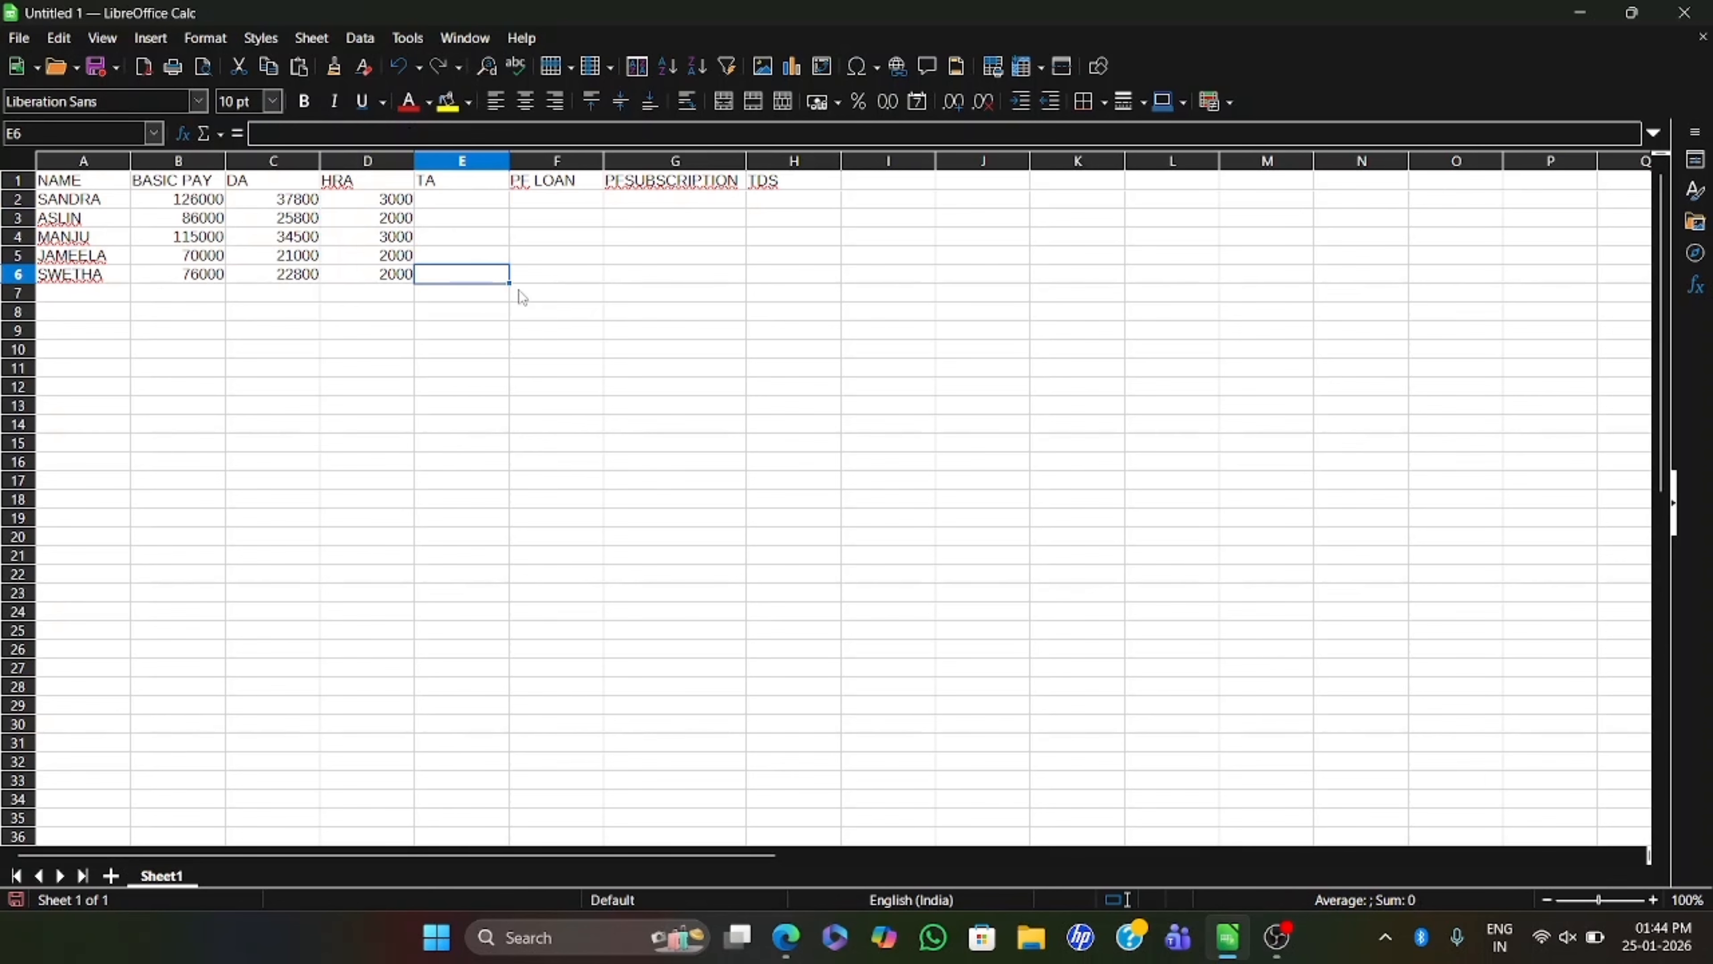
left_click(785, 938)
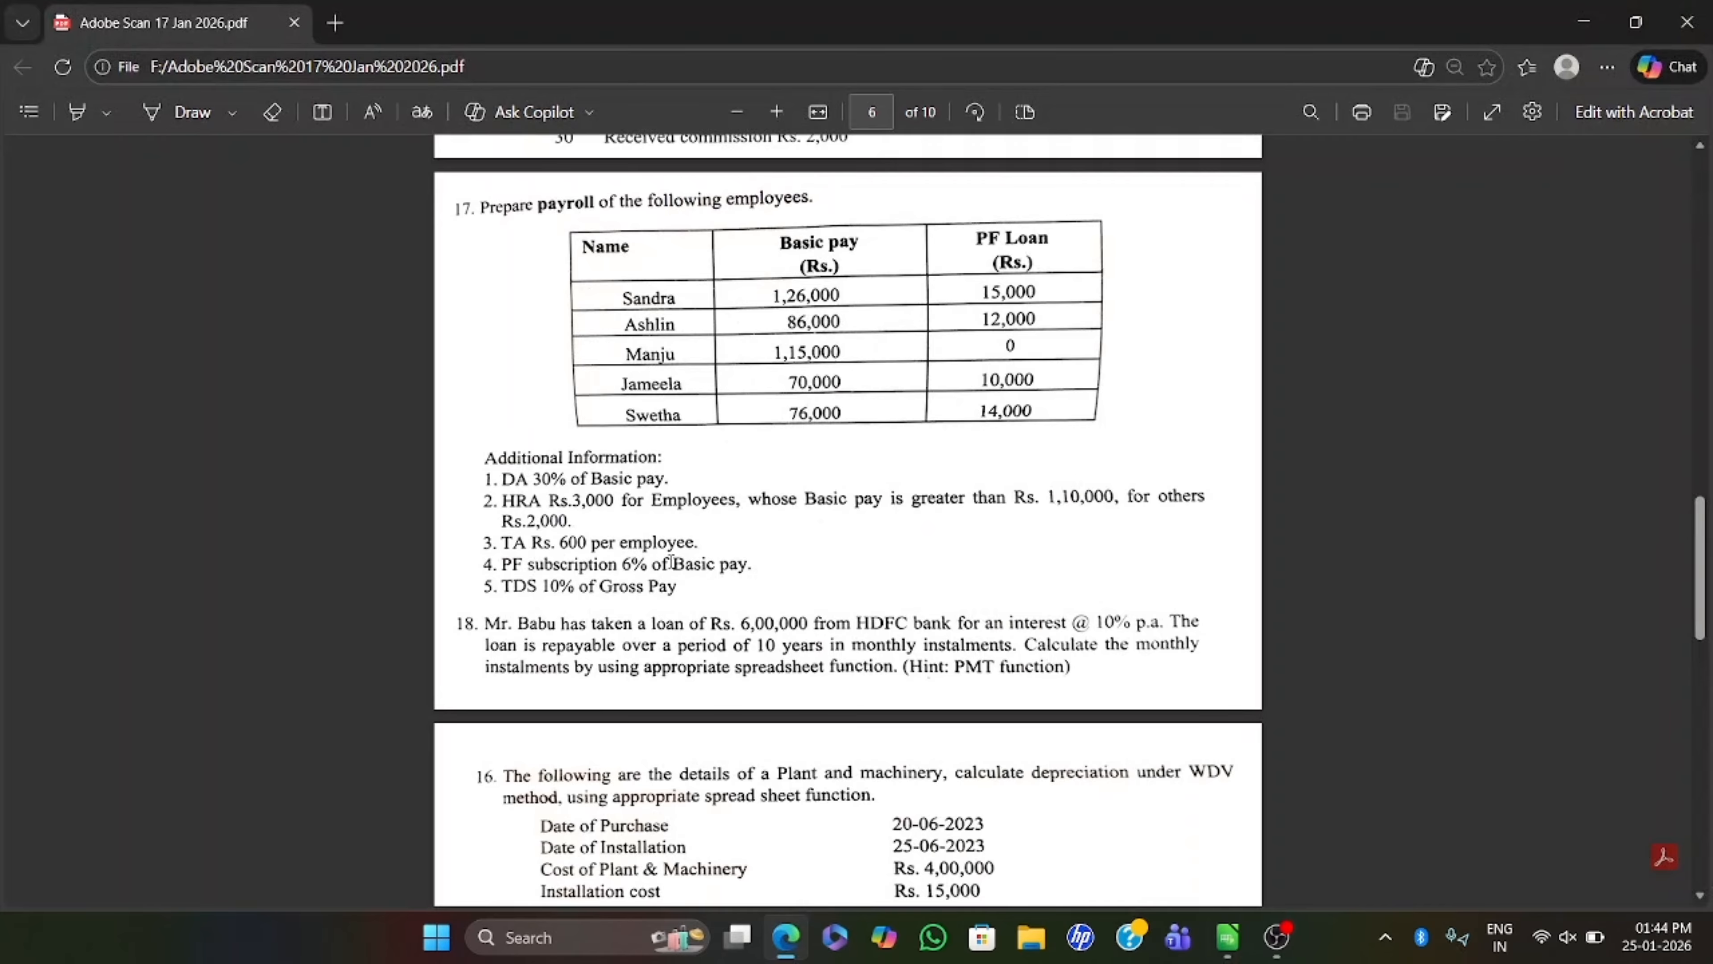
left_click(796, 948)
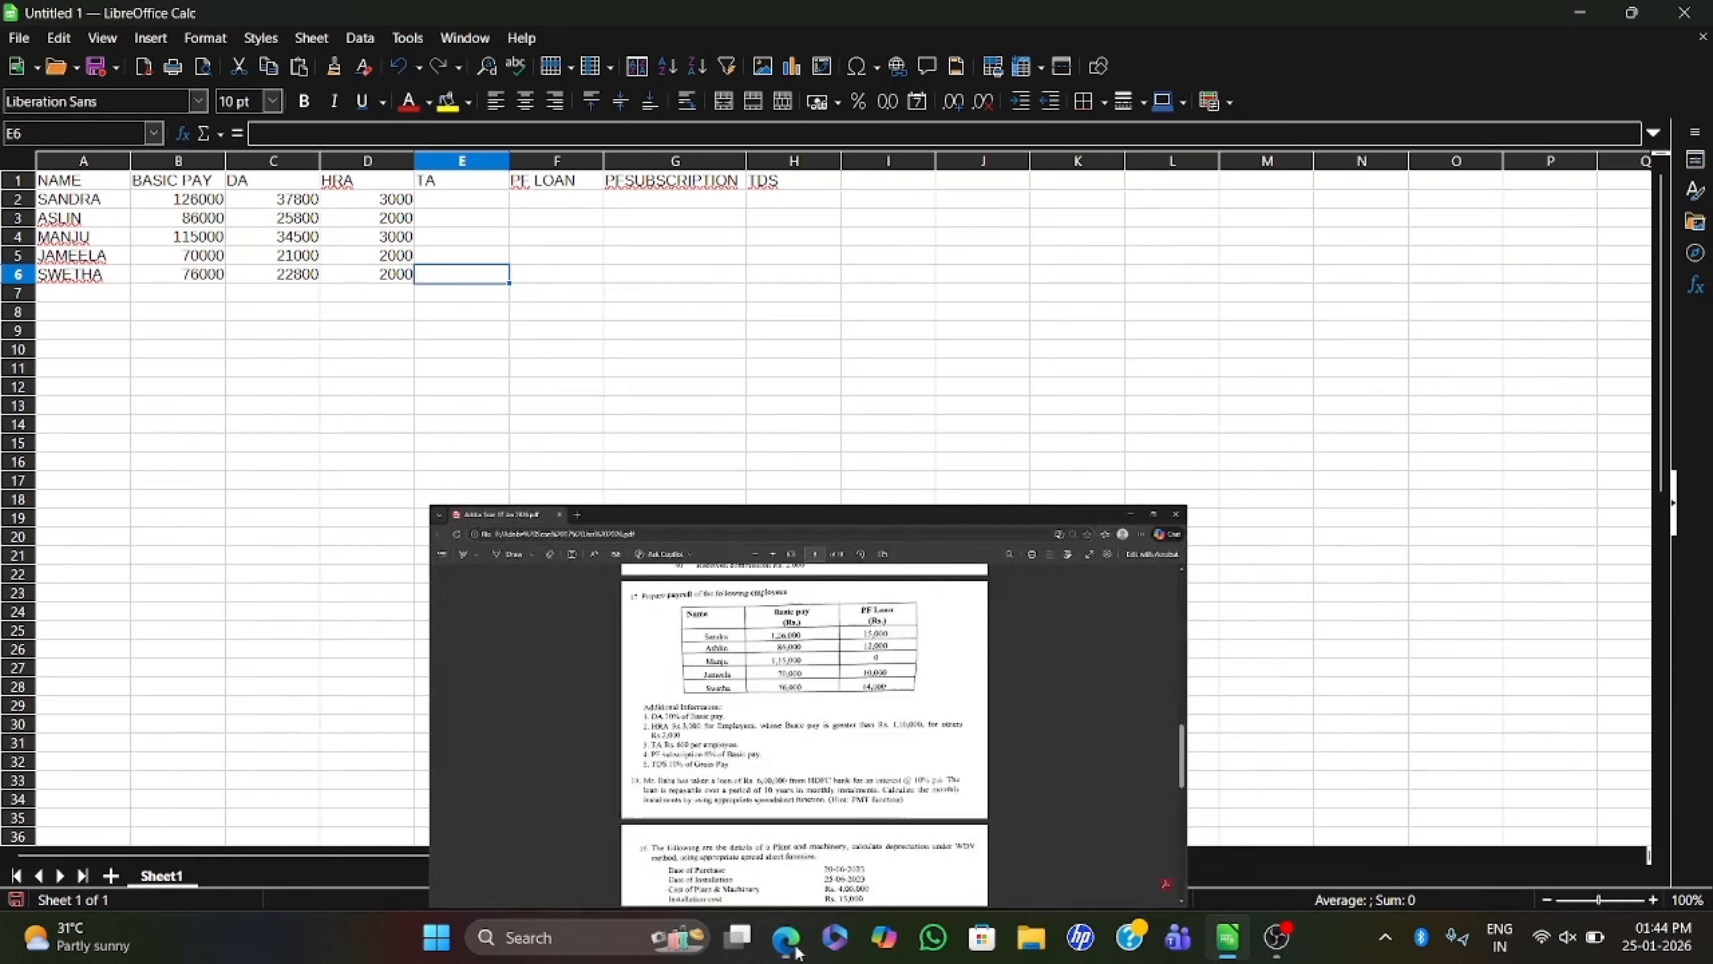
left_click_drag(509, 228, 501, 278)
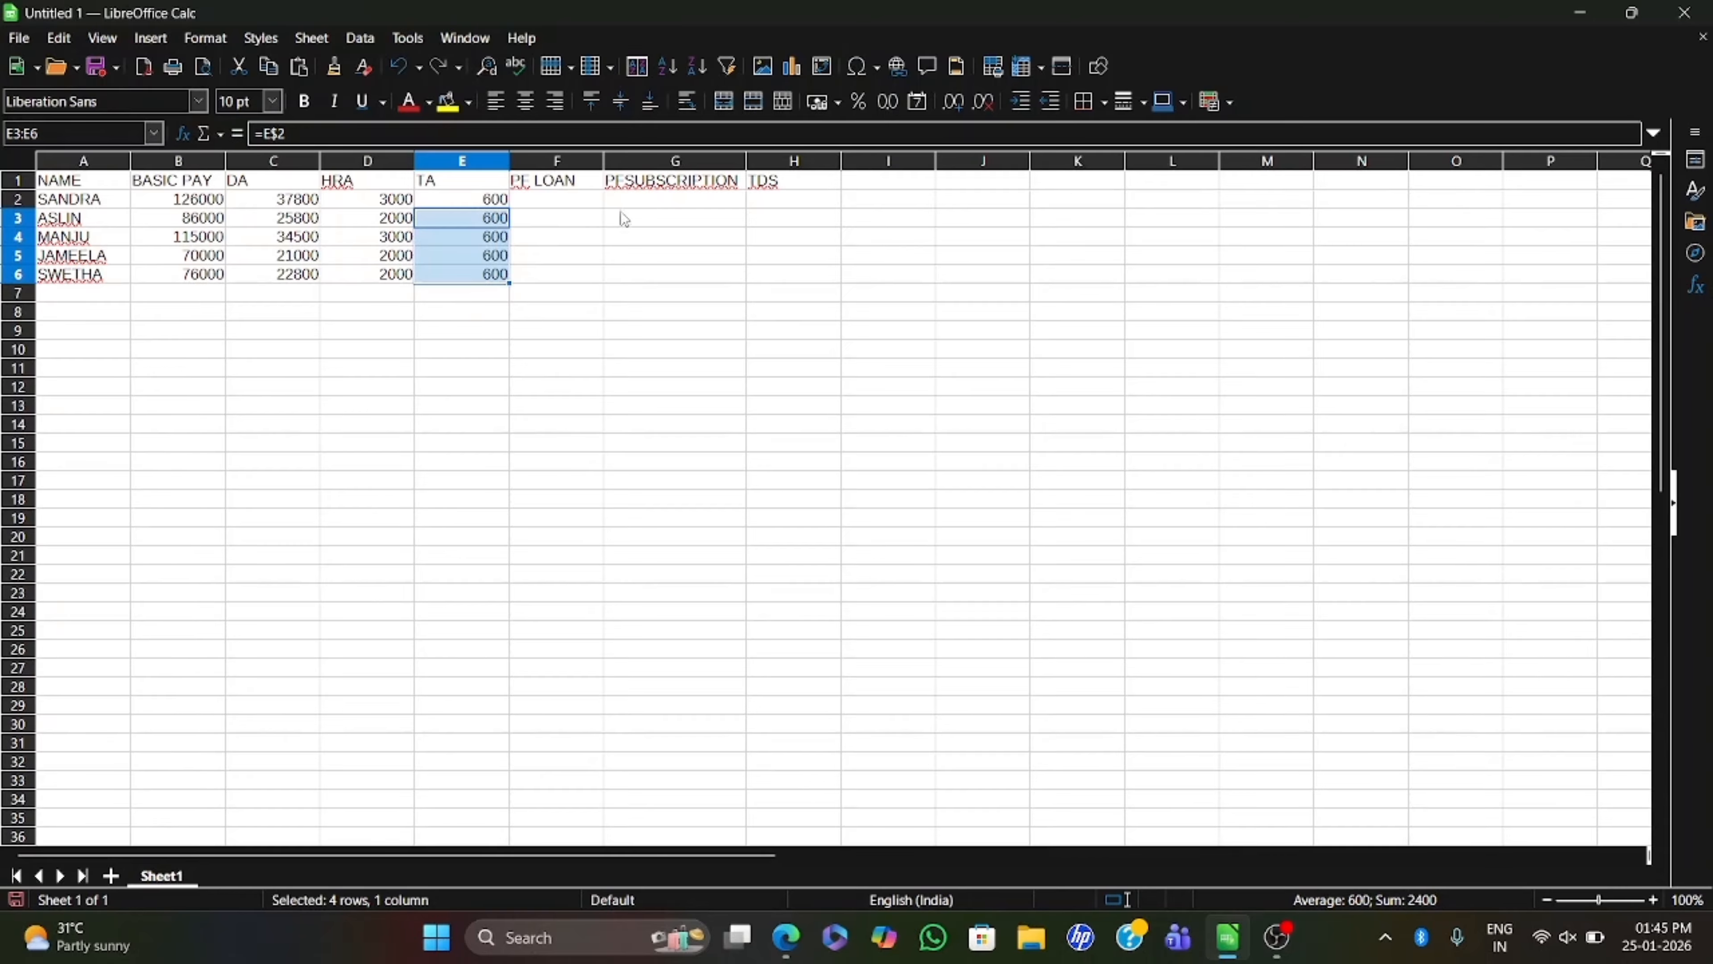
- Copy the PF loan amounts from the PDF into F2:F6, using 15000, 12000, 0, 10000 and 14000
left_click(557, 206)
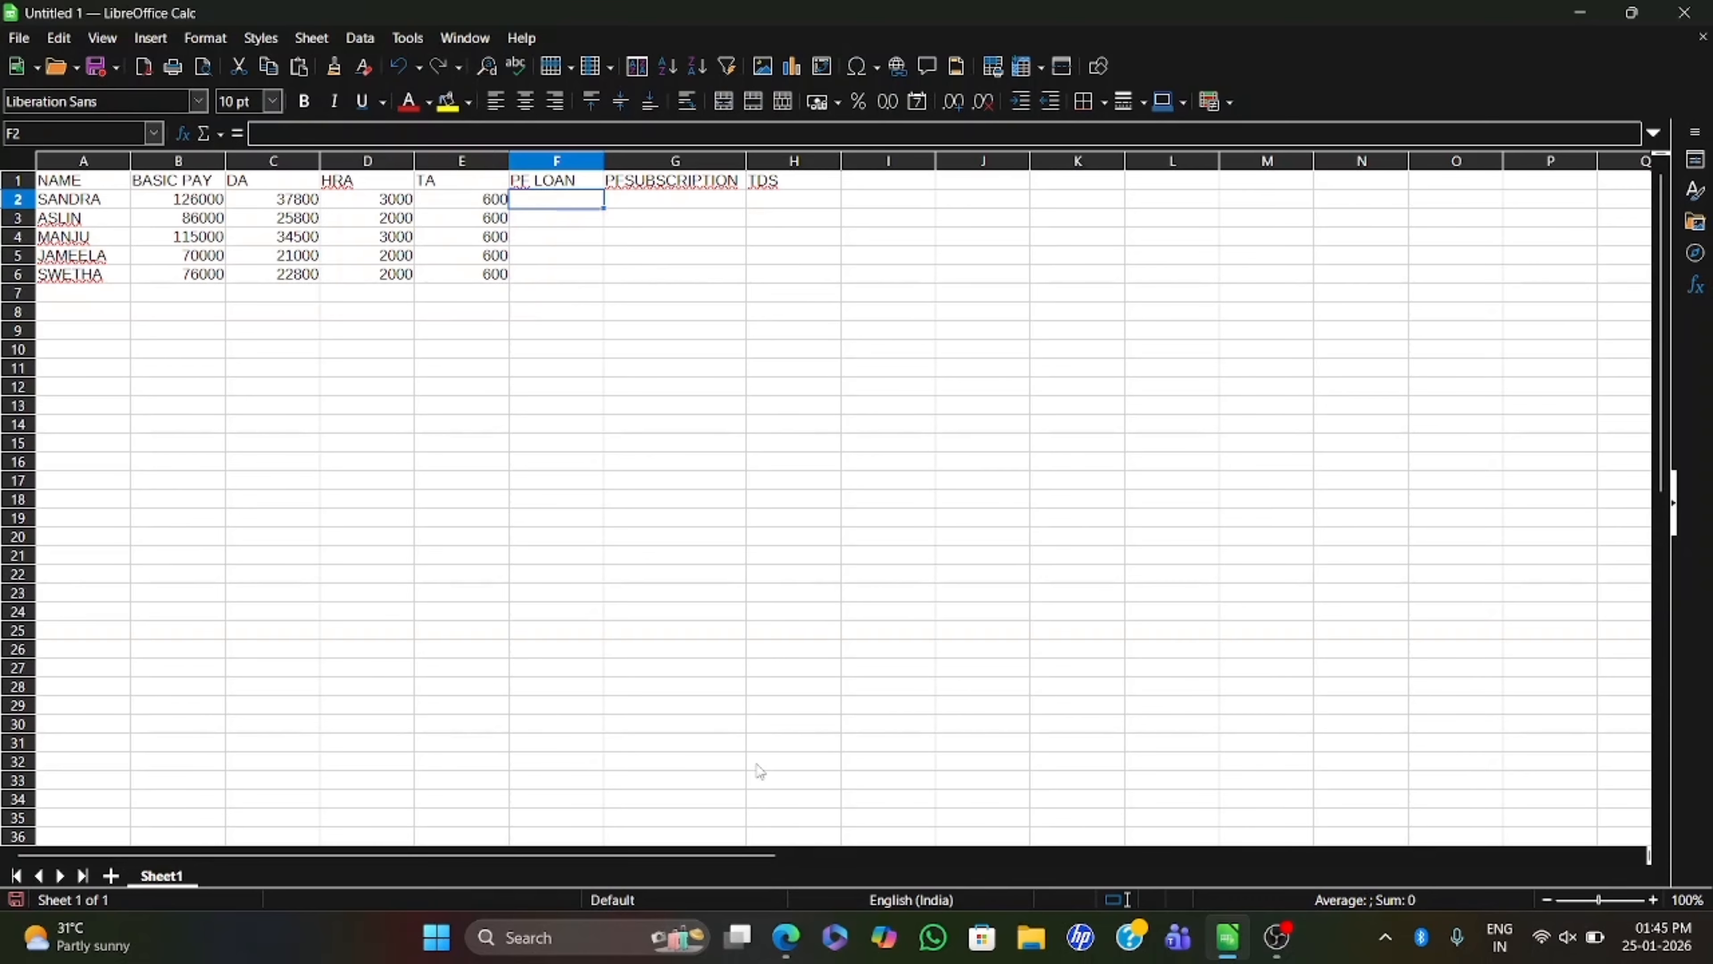
left_click(780, 931)
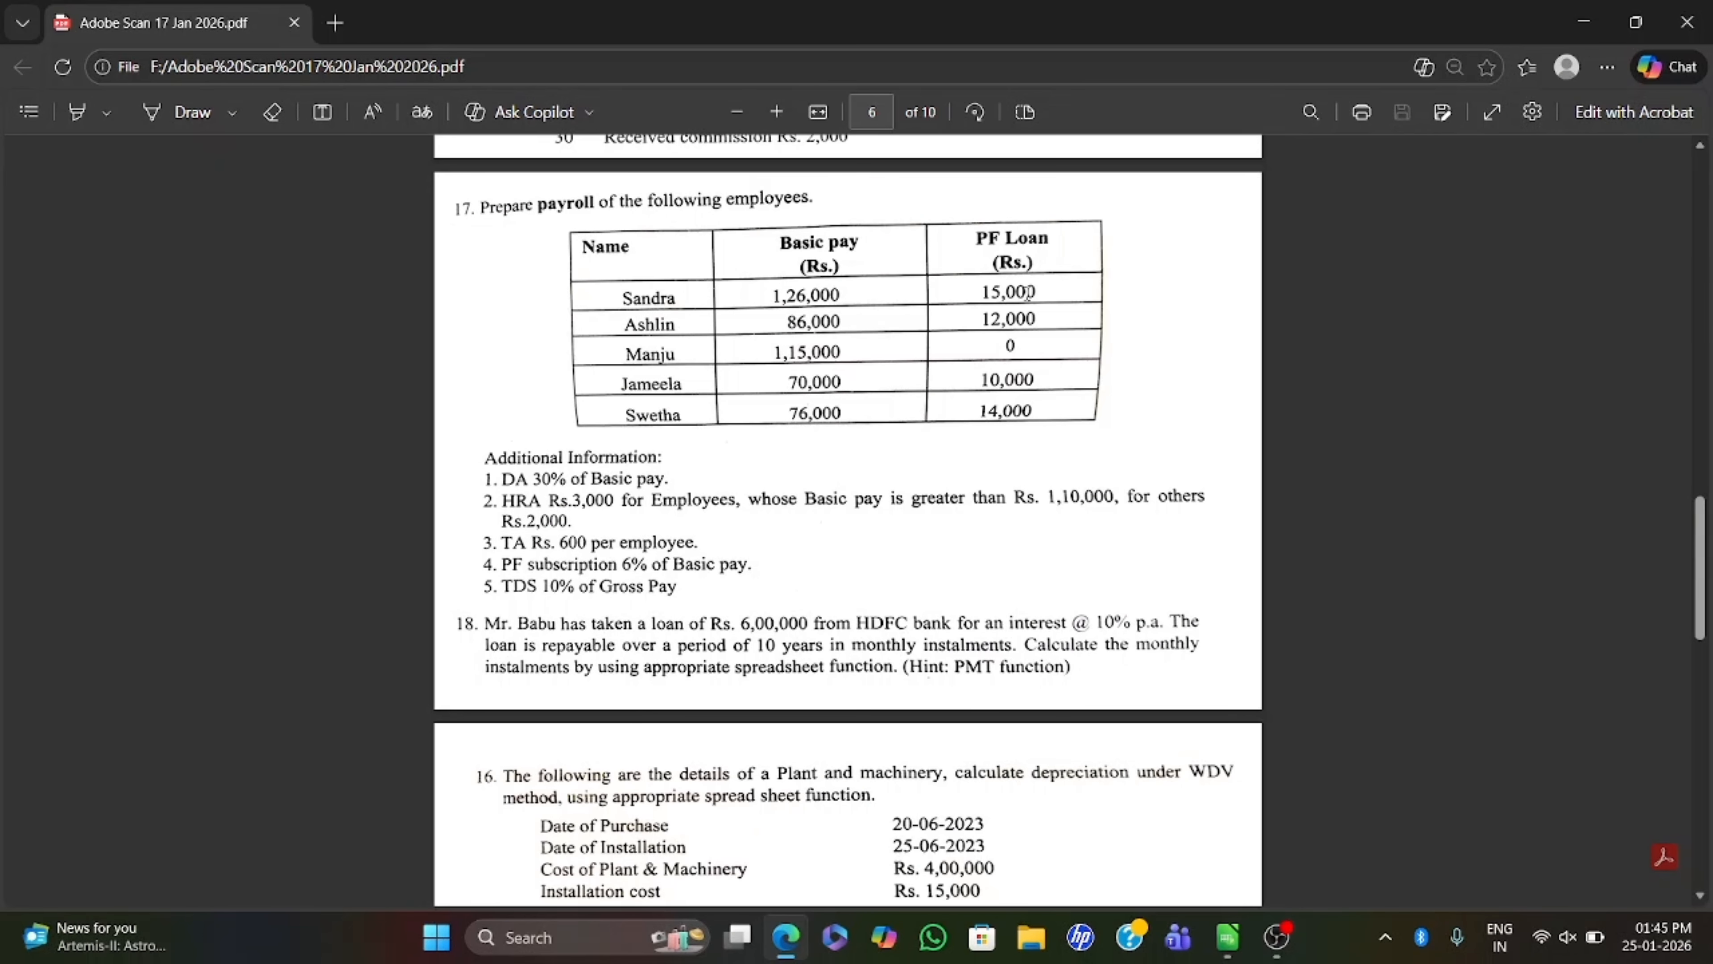
left_click(783, 942)
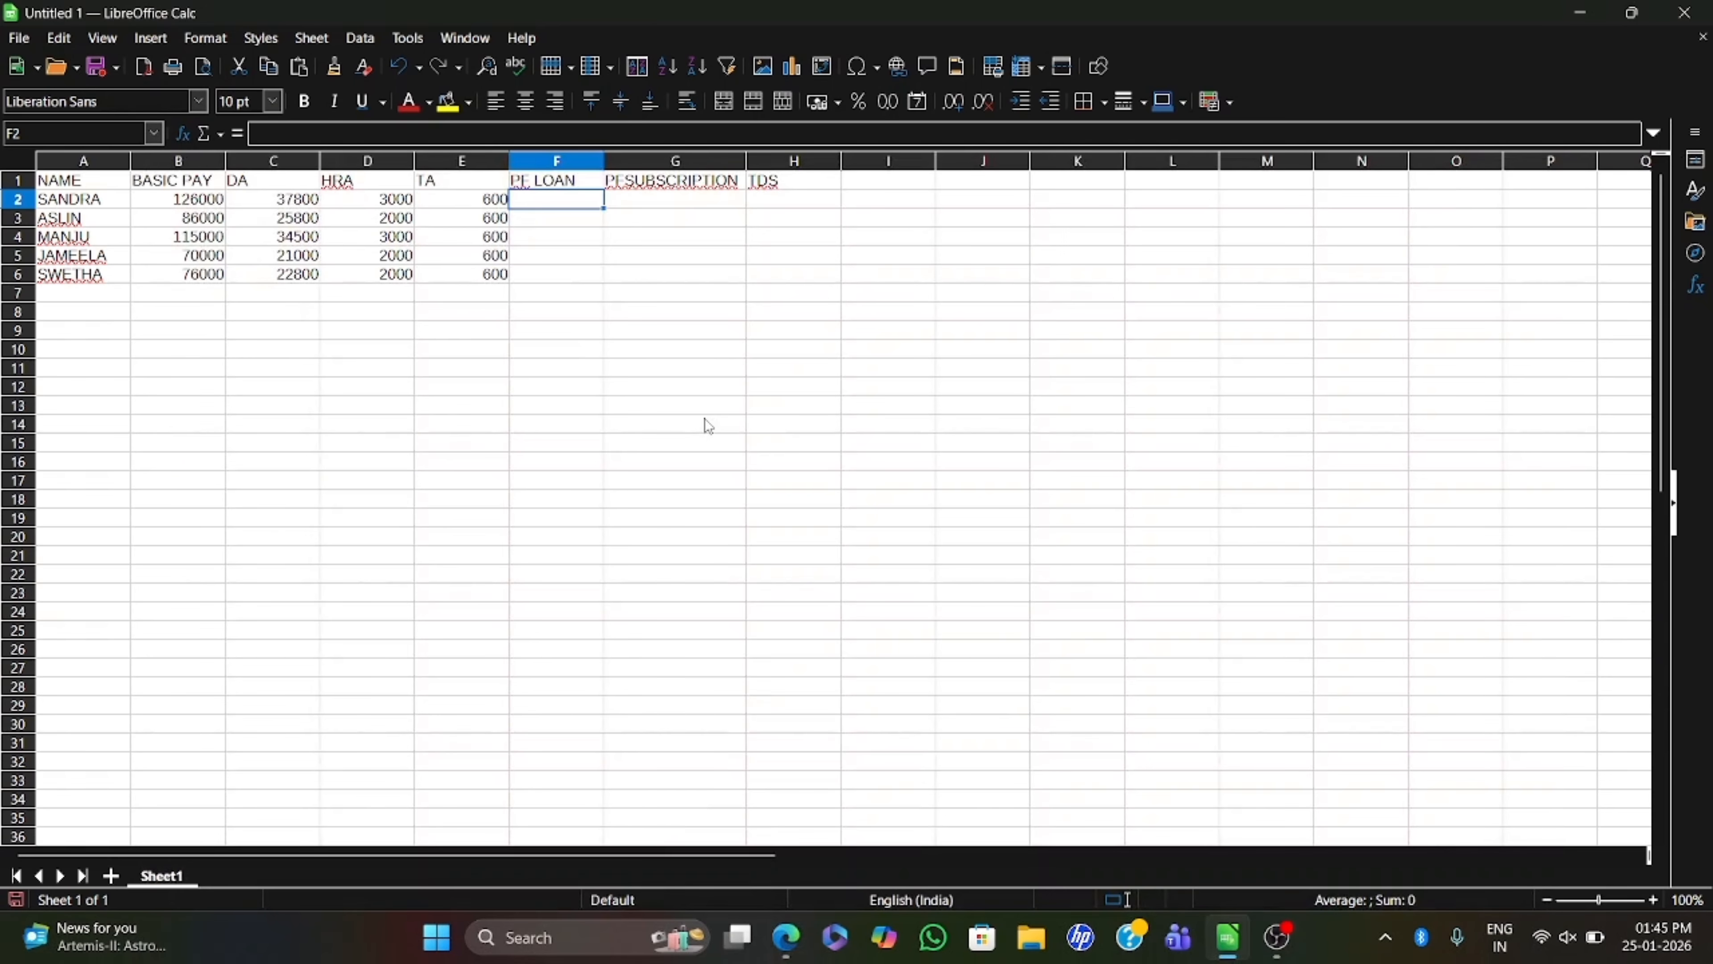
type("150")
left_click(786, 948)
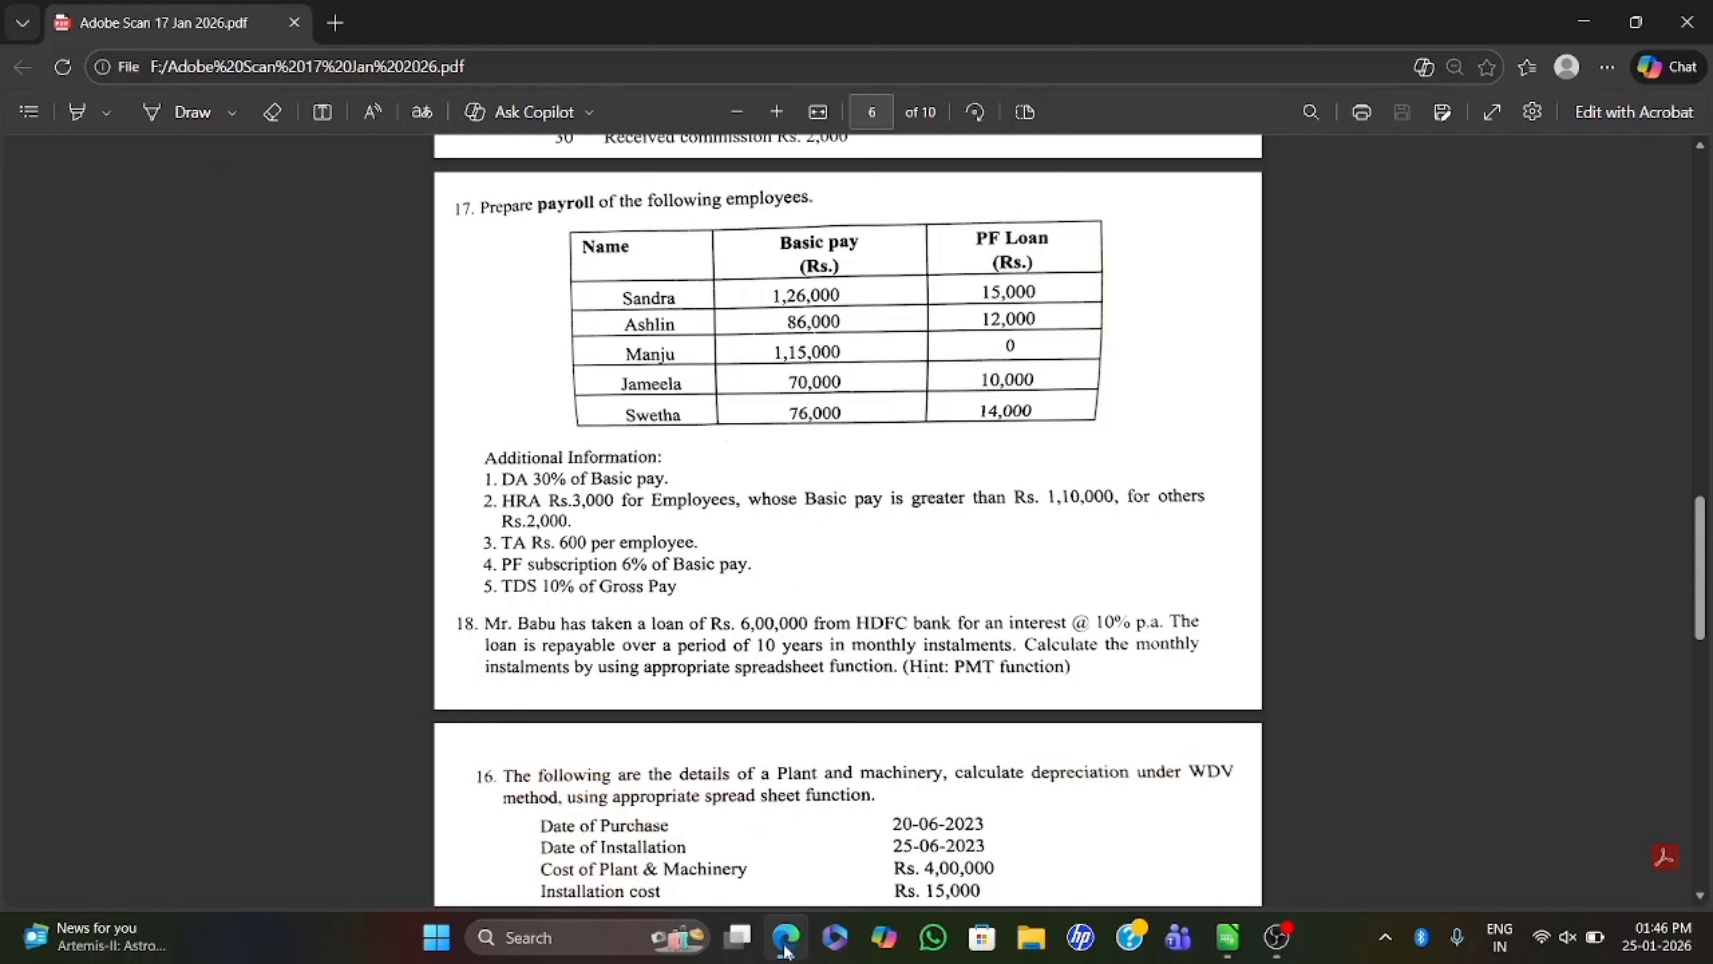
left_click(784, 949)
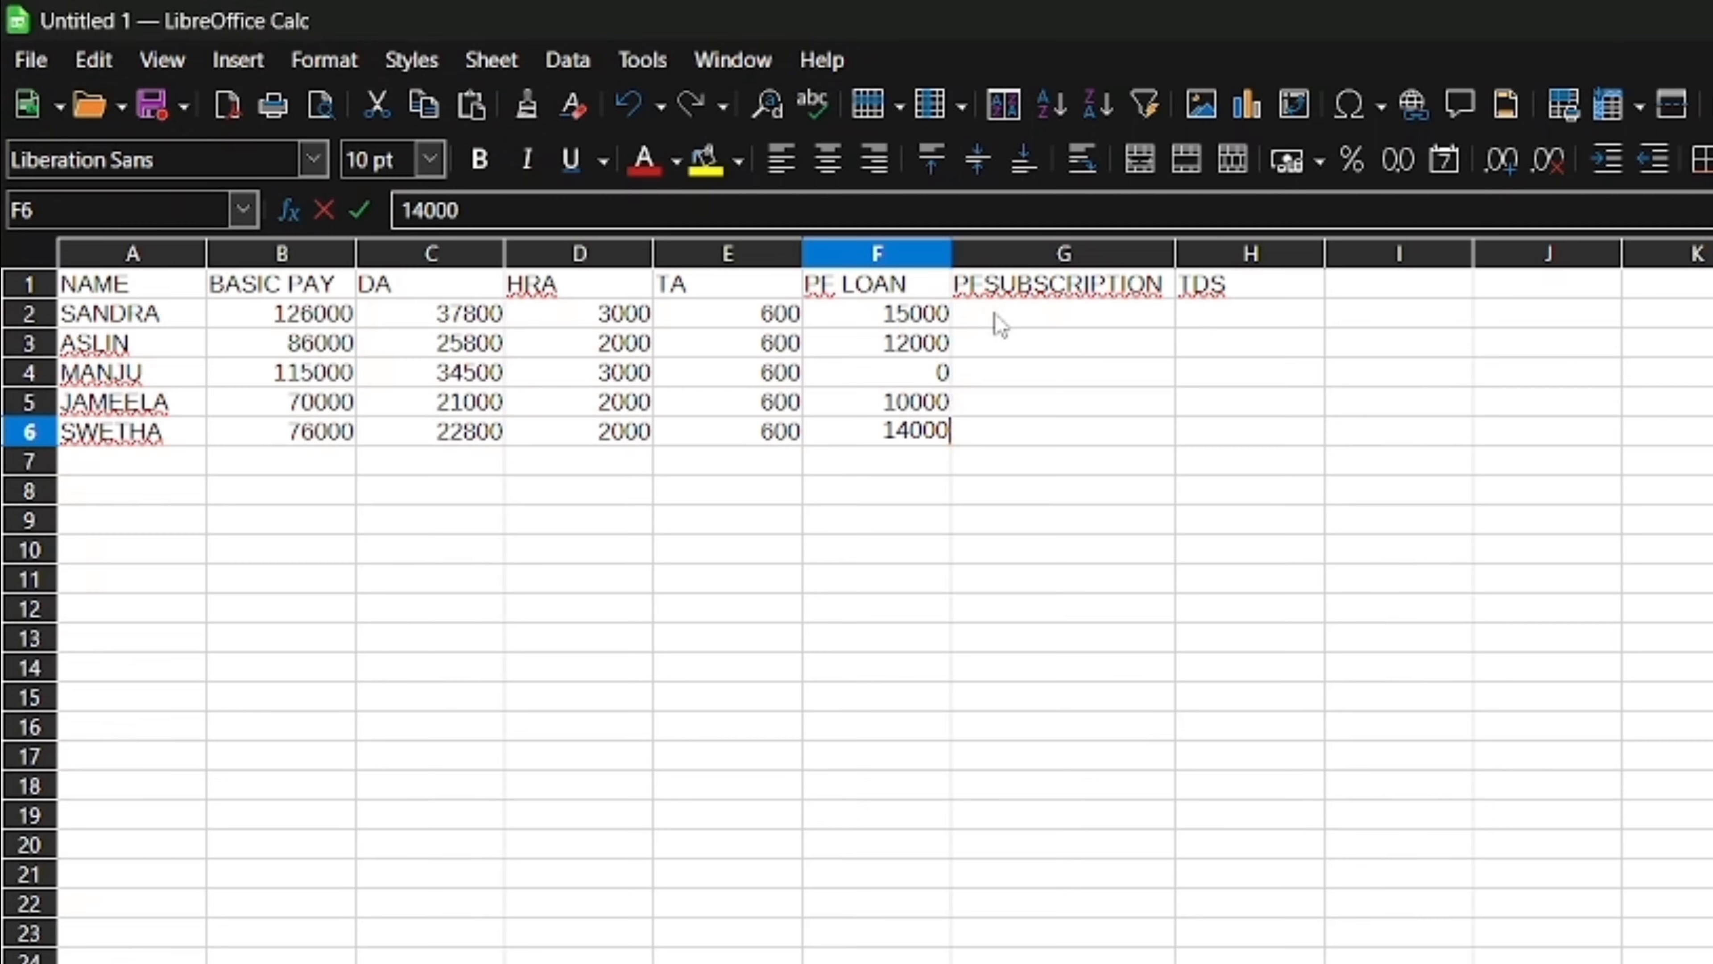
- Calculate the PF subscription with =B2*6% in G2 and fill the formula down to G6
left_click(635, 203)
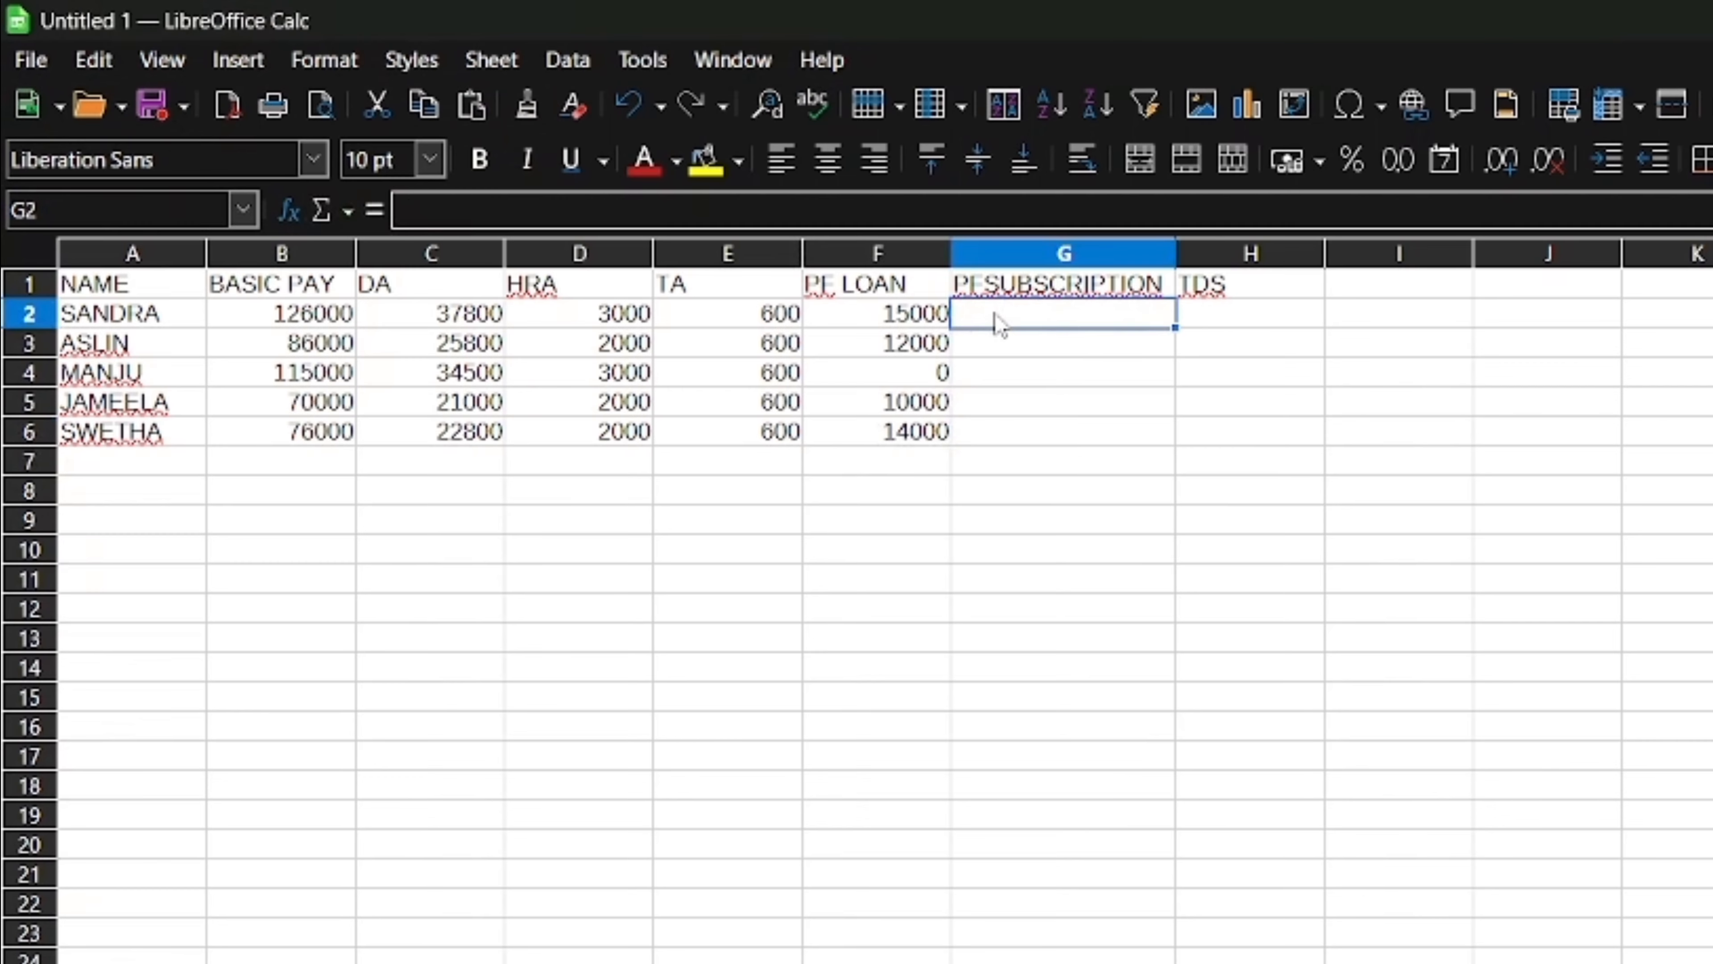
type("=")
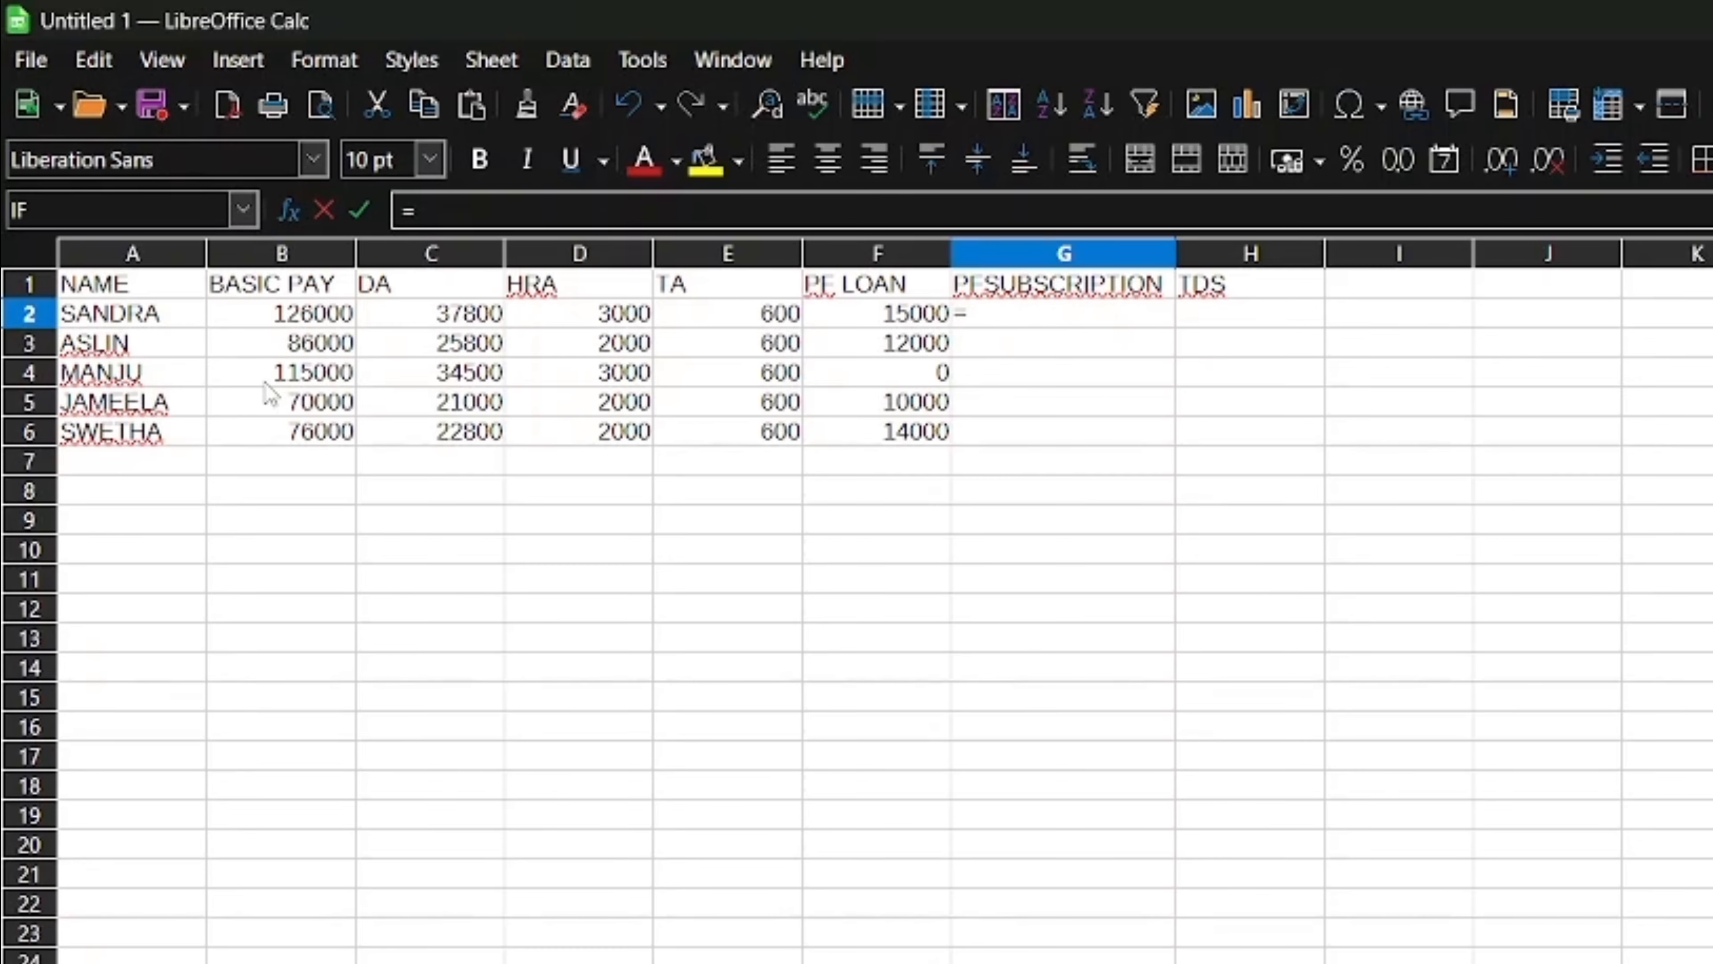
left_click(301, 323)
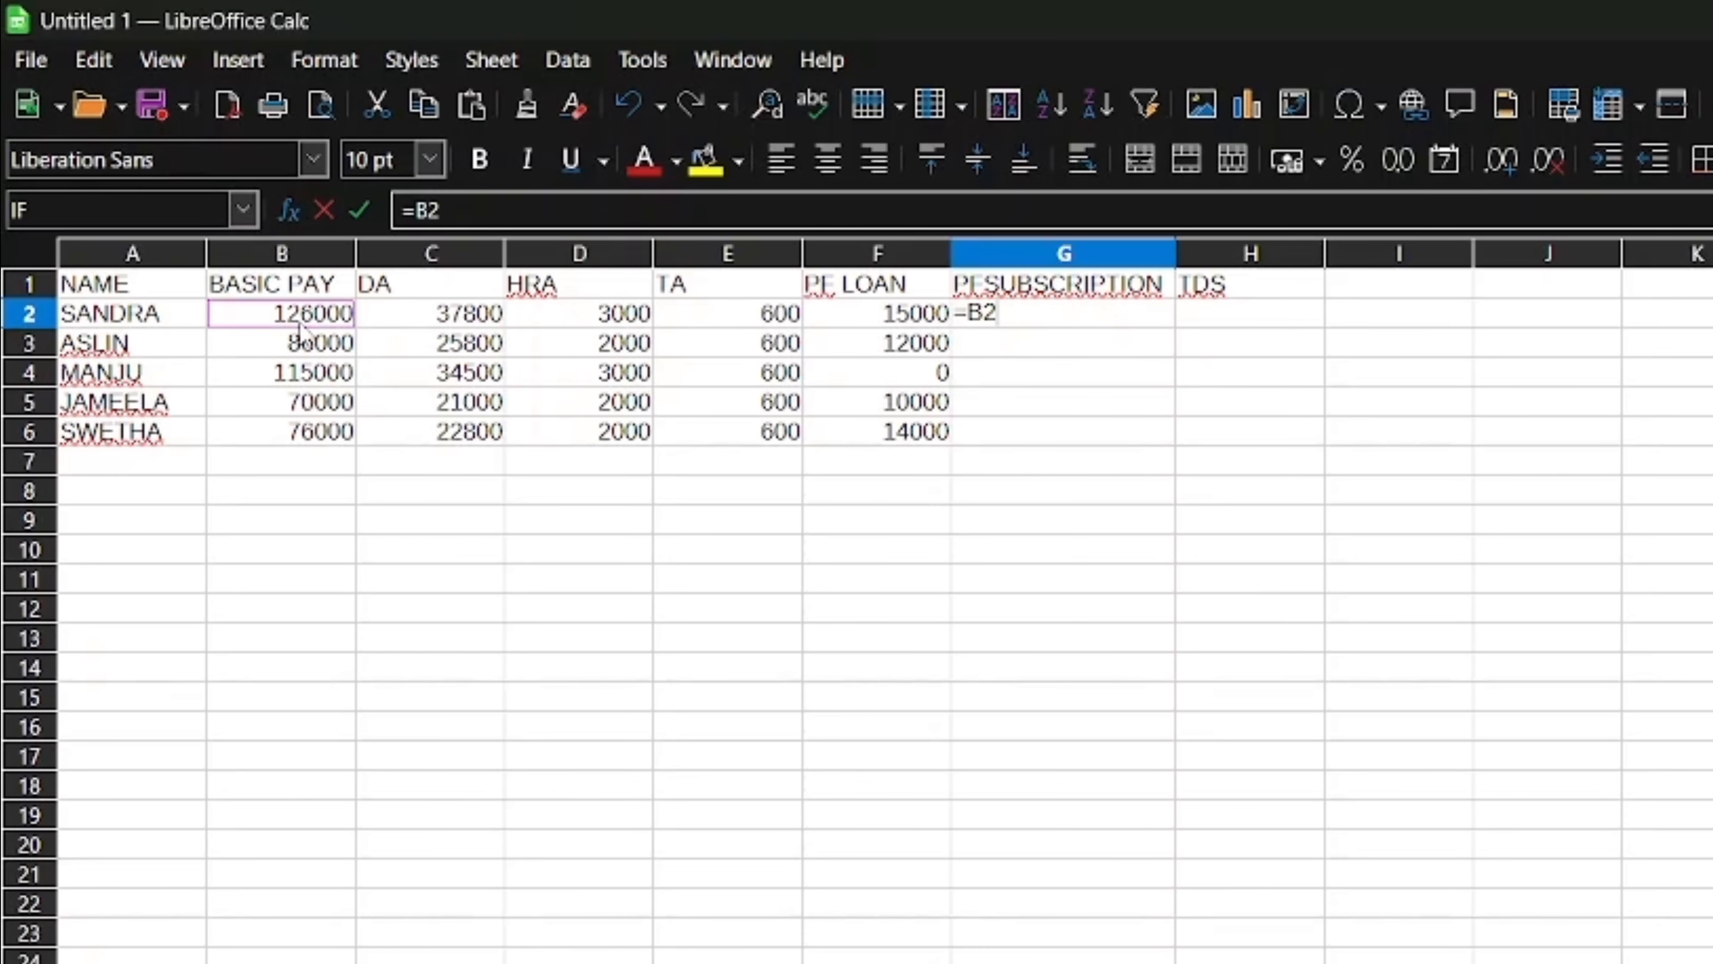
type("*6%")
key("Return")
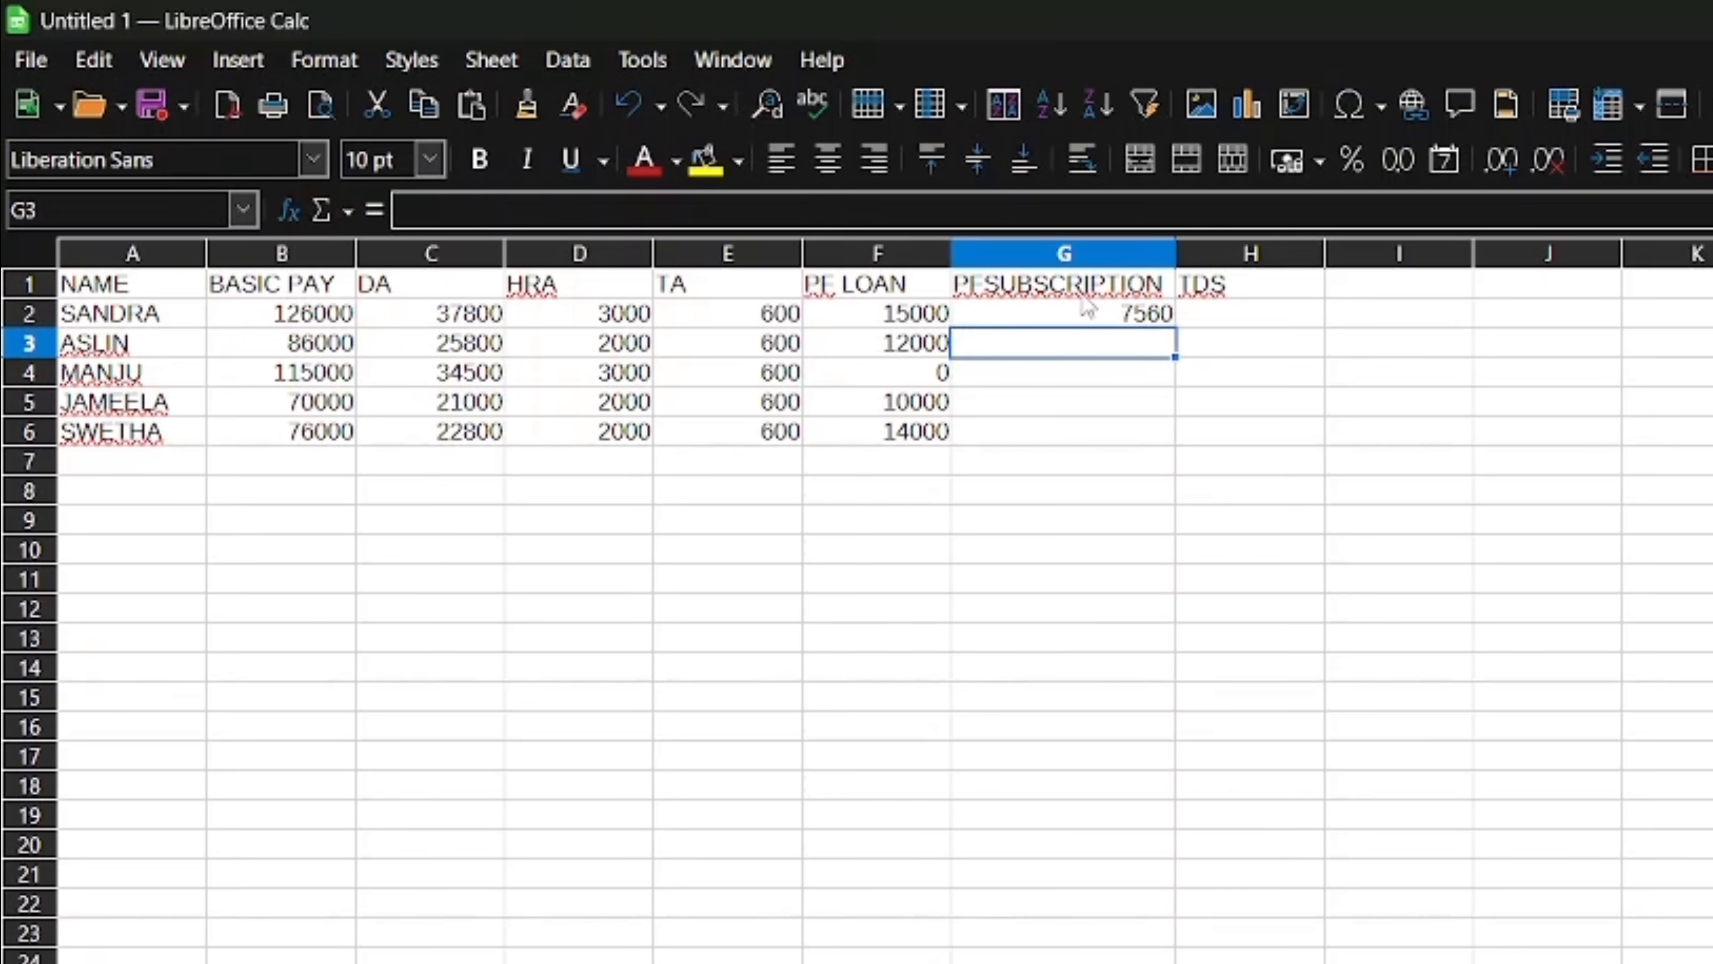
left_click(1085, 312)
left_click_drag(1175, 328, 1170, 449)
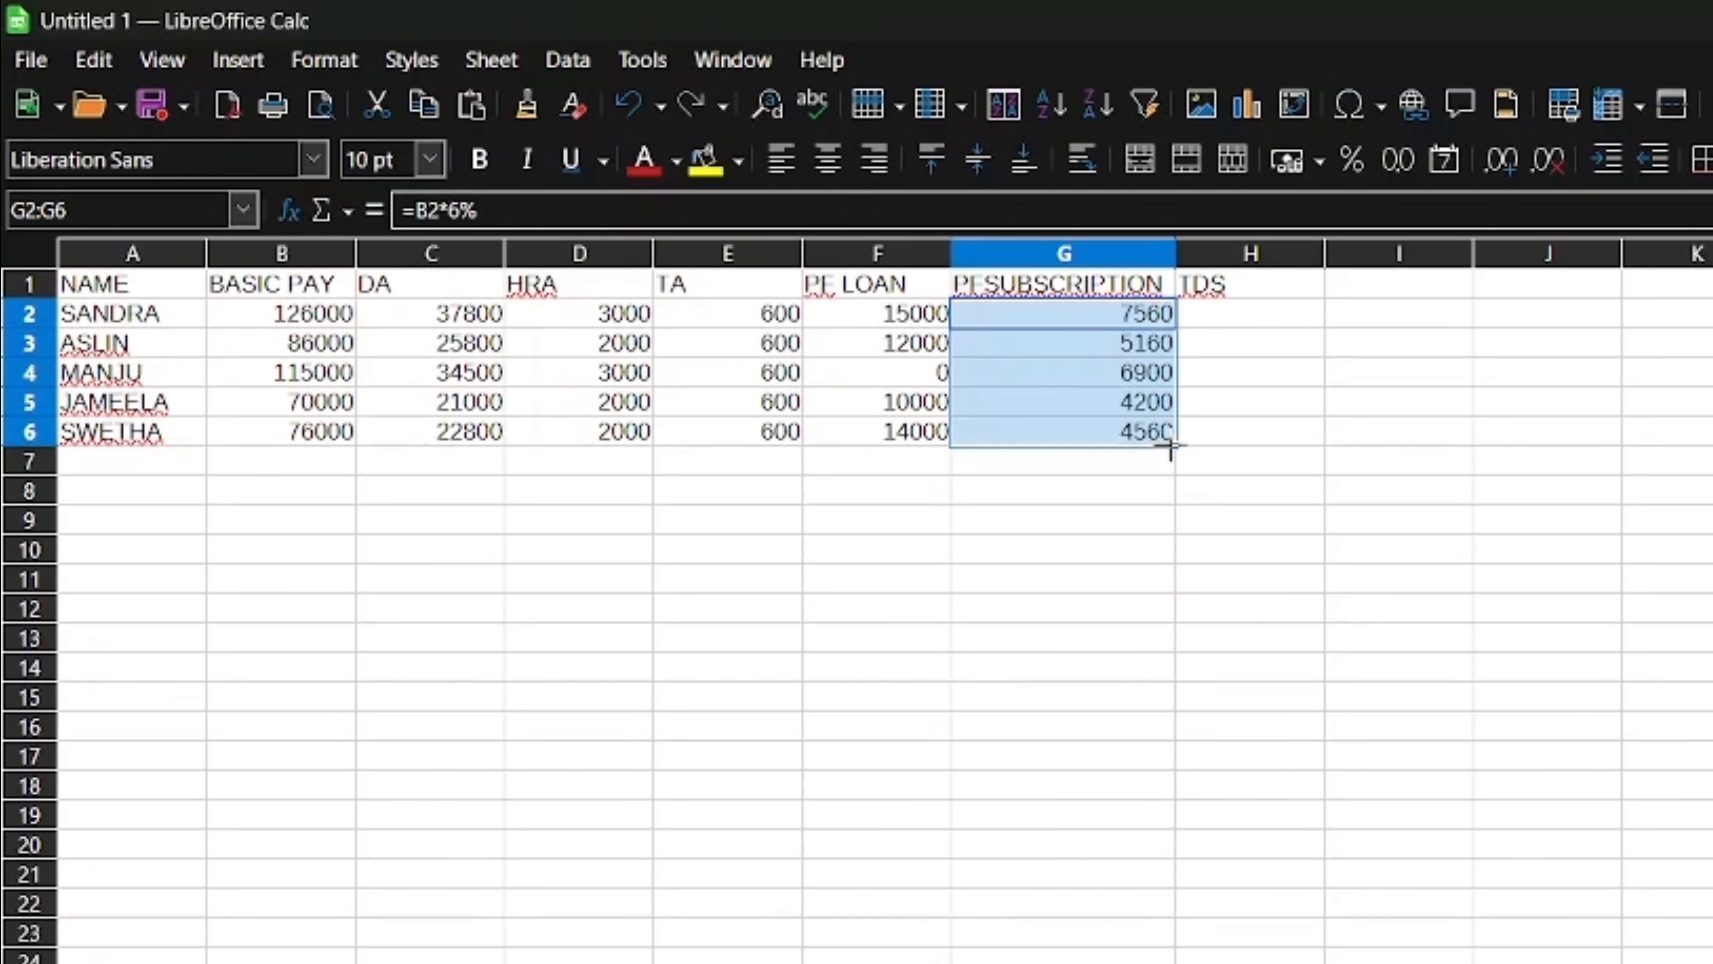
- Check the TDS rule in the payroll question PDF and enter the header GROSS PAY in I1 of the Calc sheet
left_click(1230, 323)
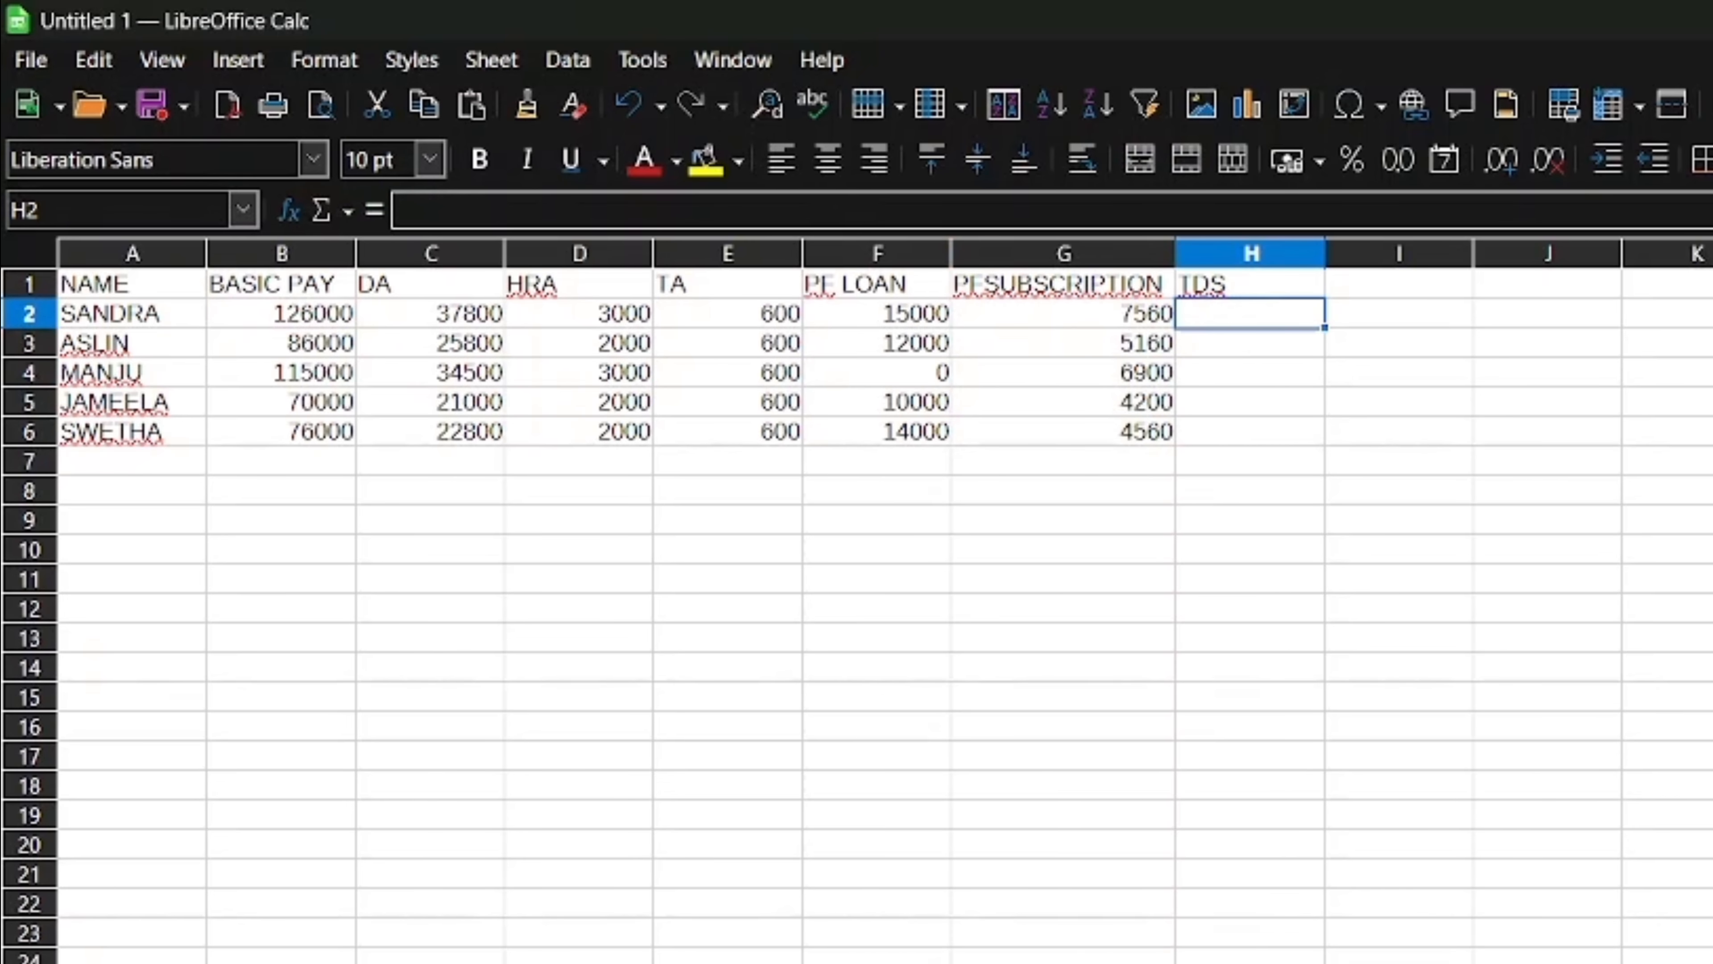
key("alt+Tab")
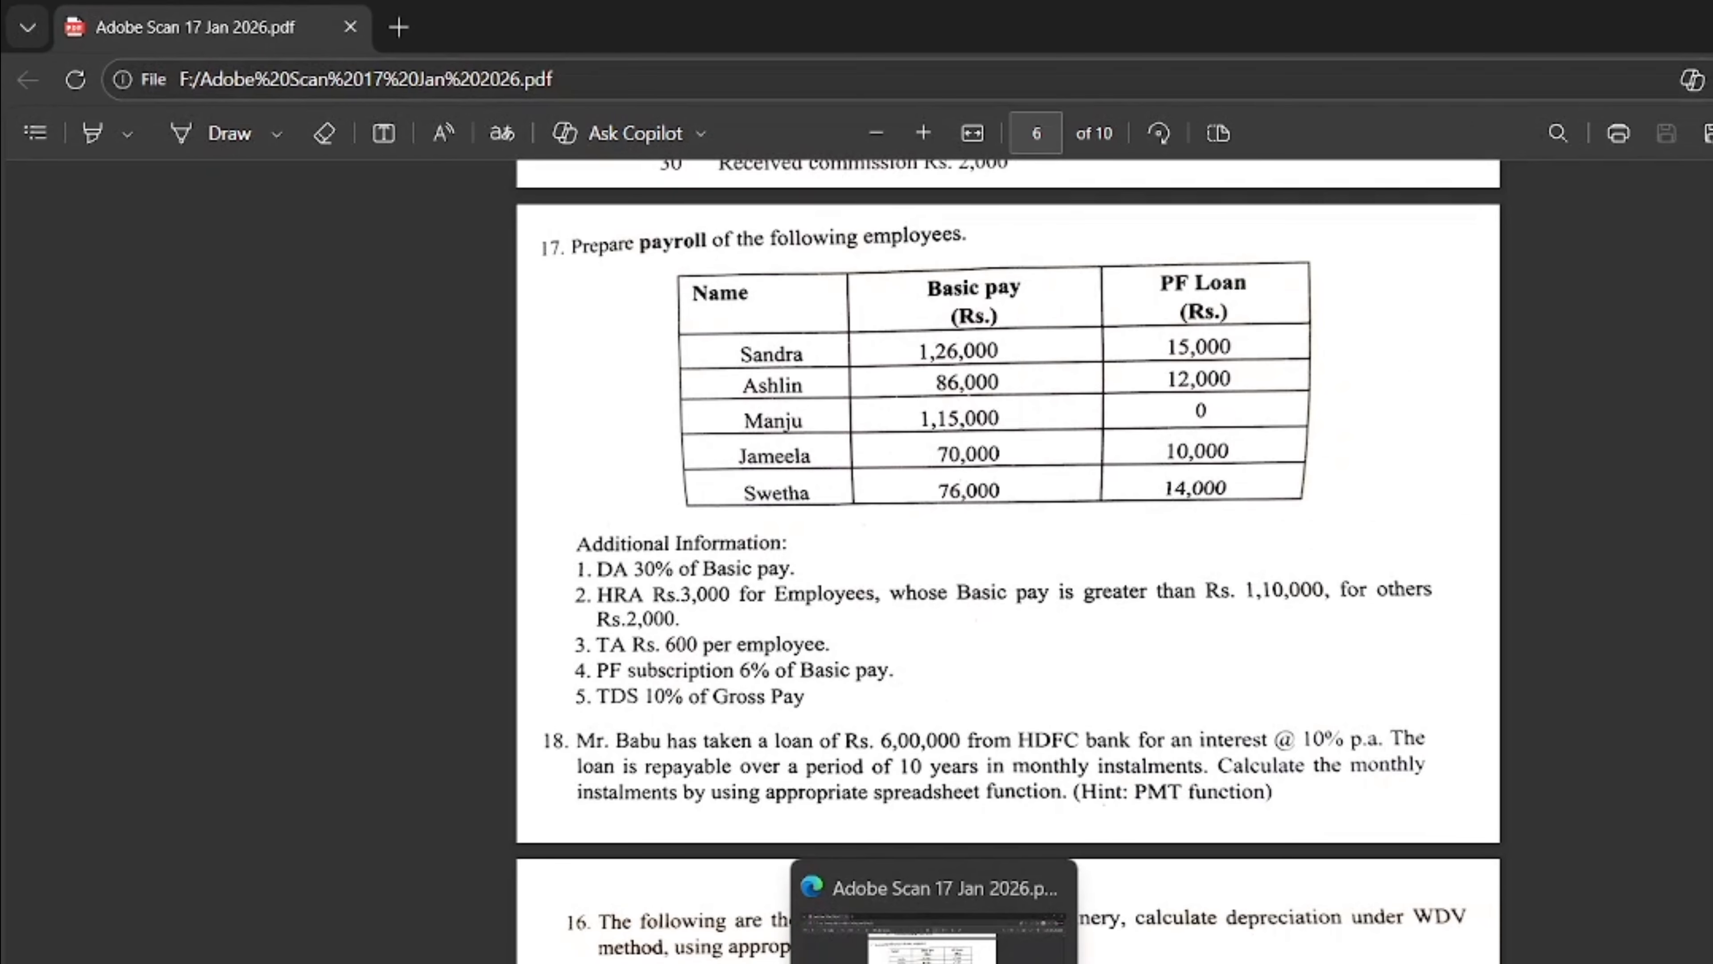
left_click(934, 962)
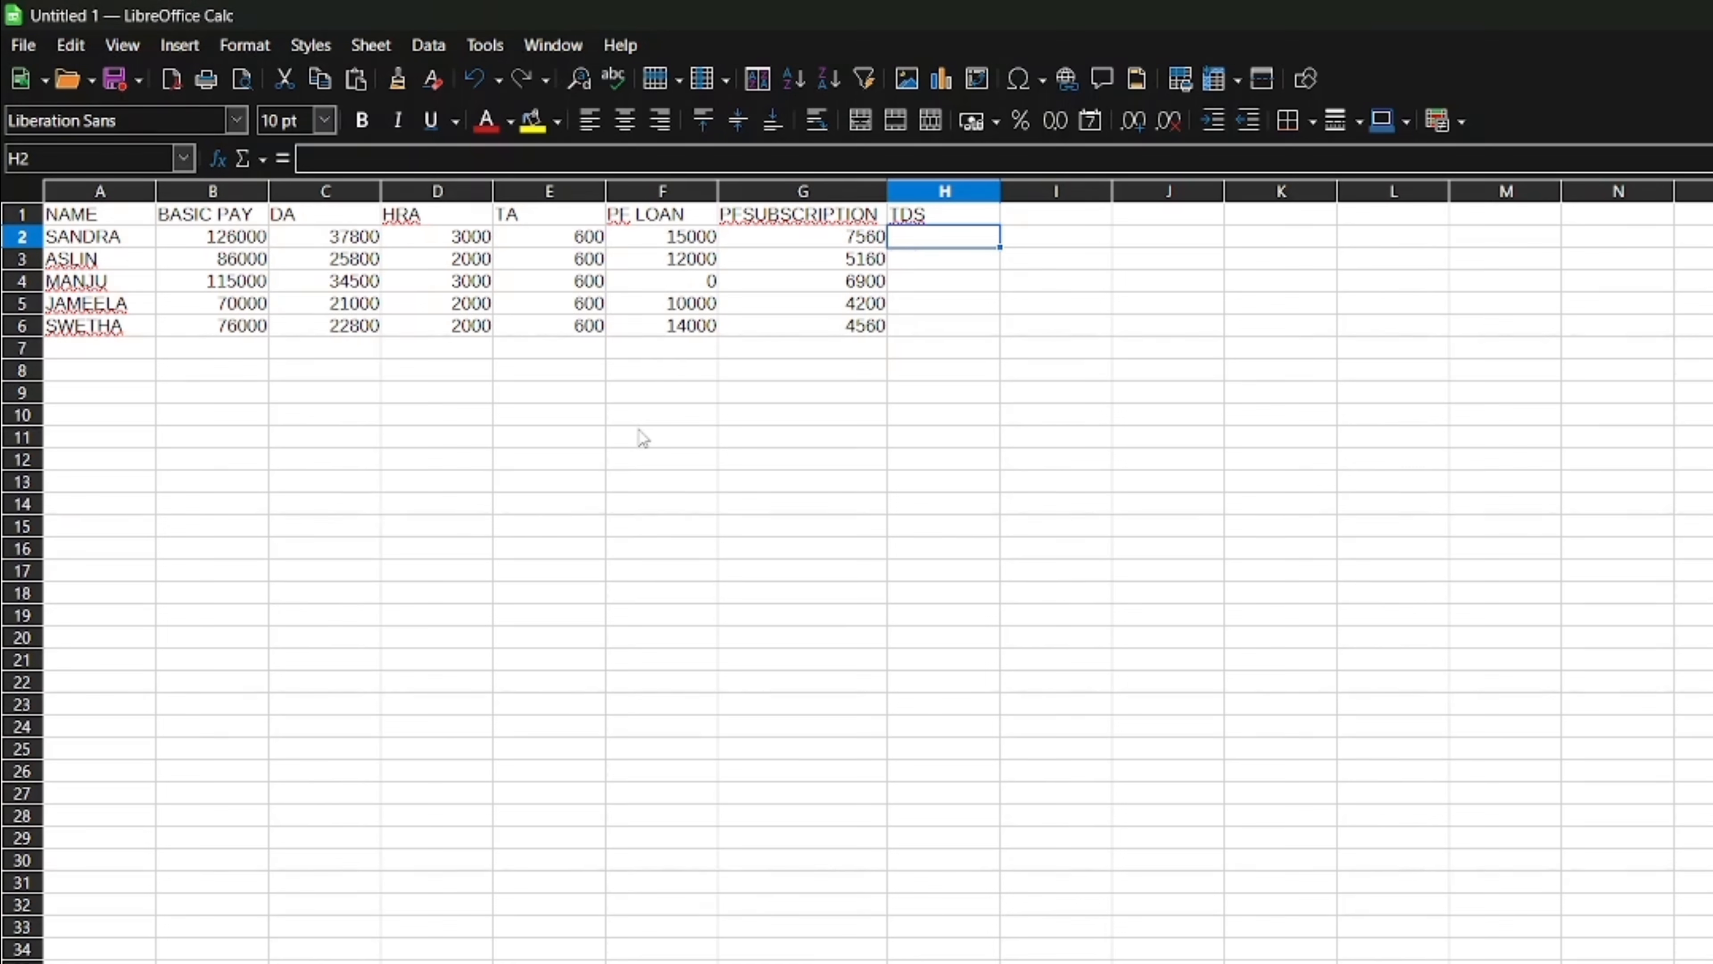
left_click(961, 215)
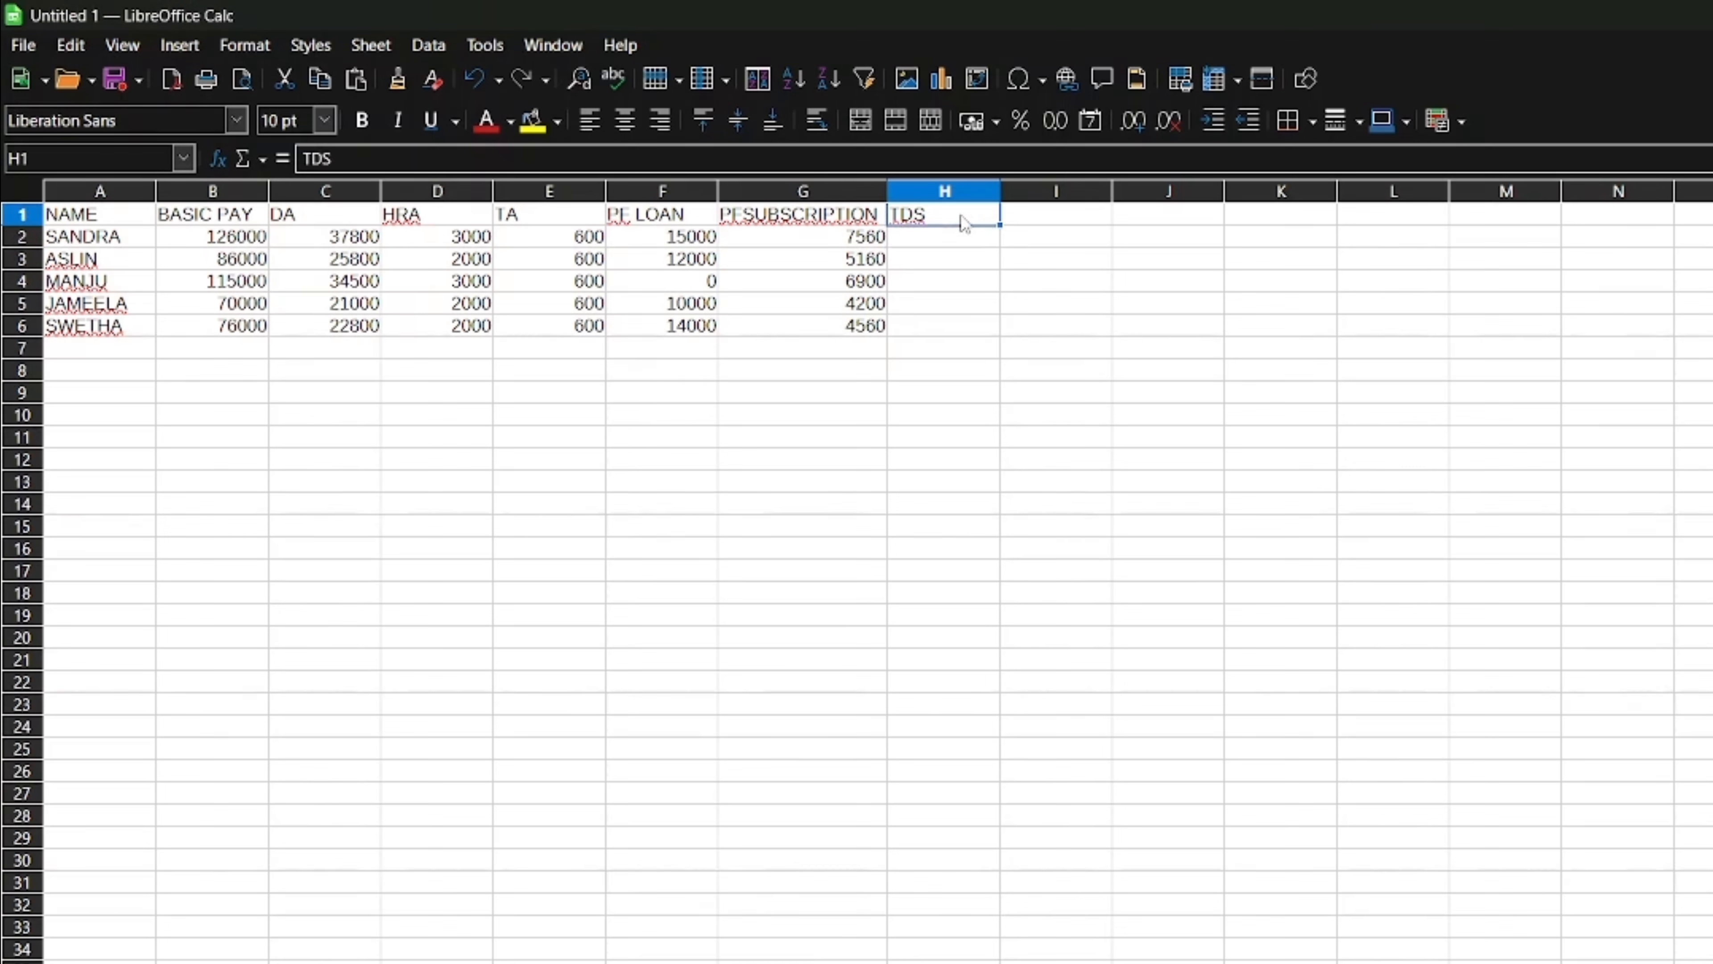
left_click(1059, 219)
type("gROSS")
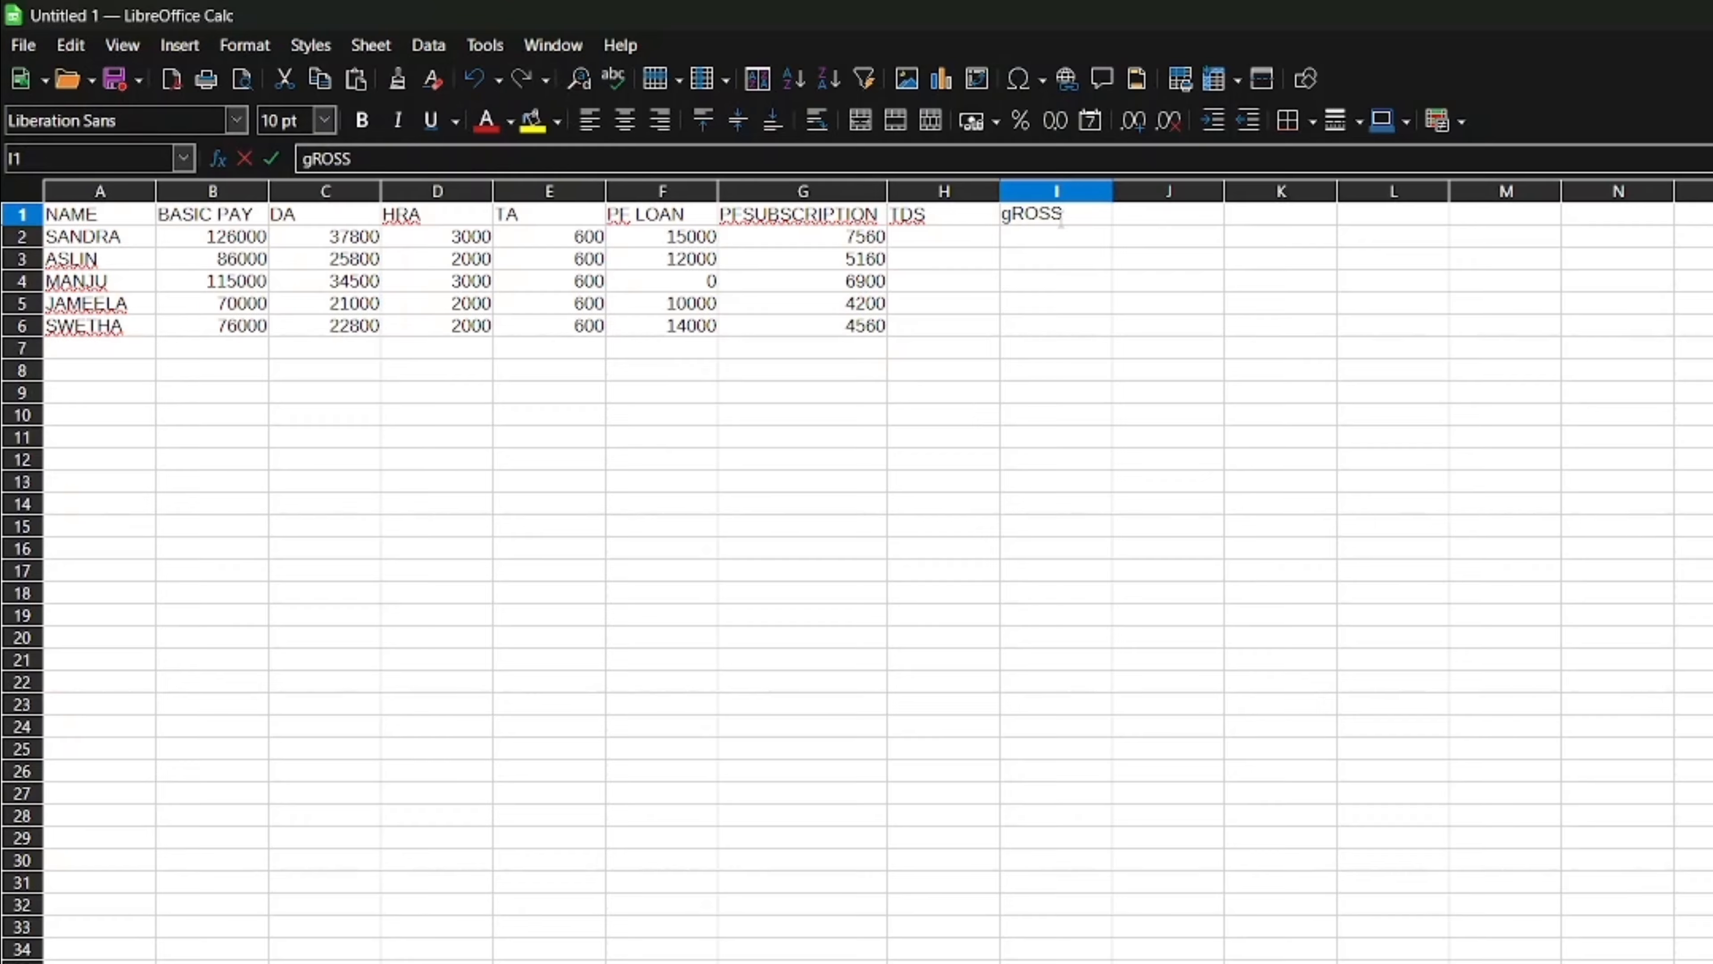
key("BackSpace")
key("BackSpace")
key("BackSpace")
key("BackSpace")
key("BackSpace")
type("GROSS P")
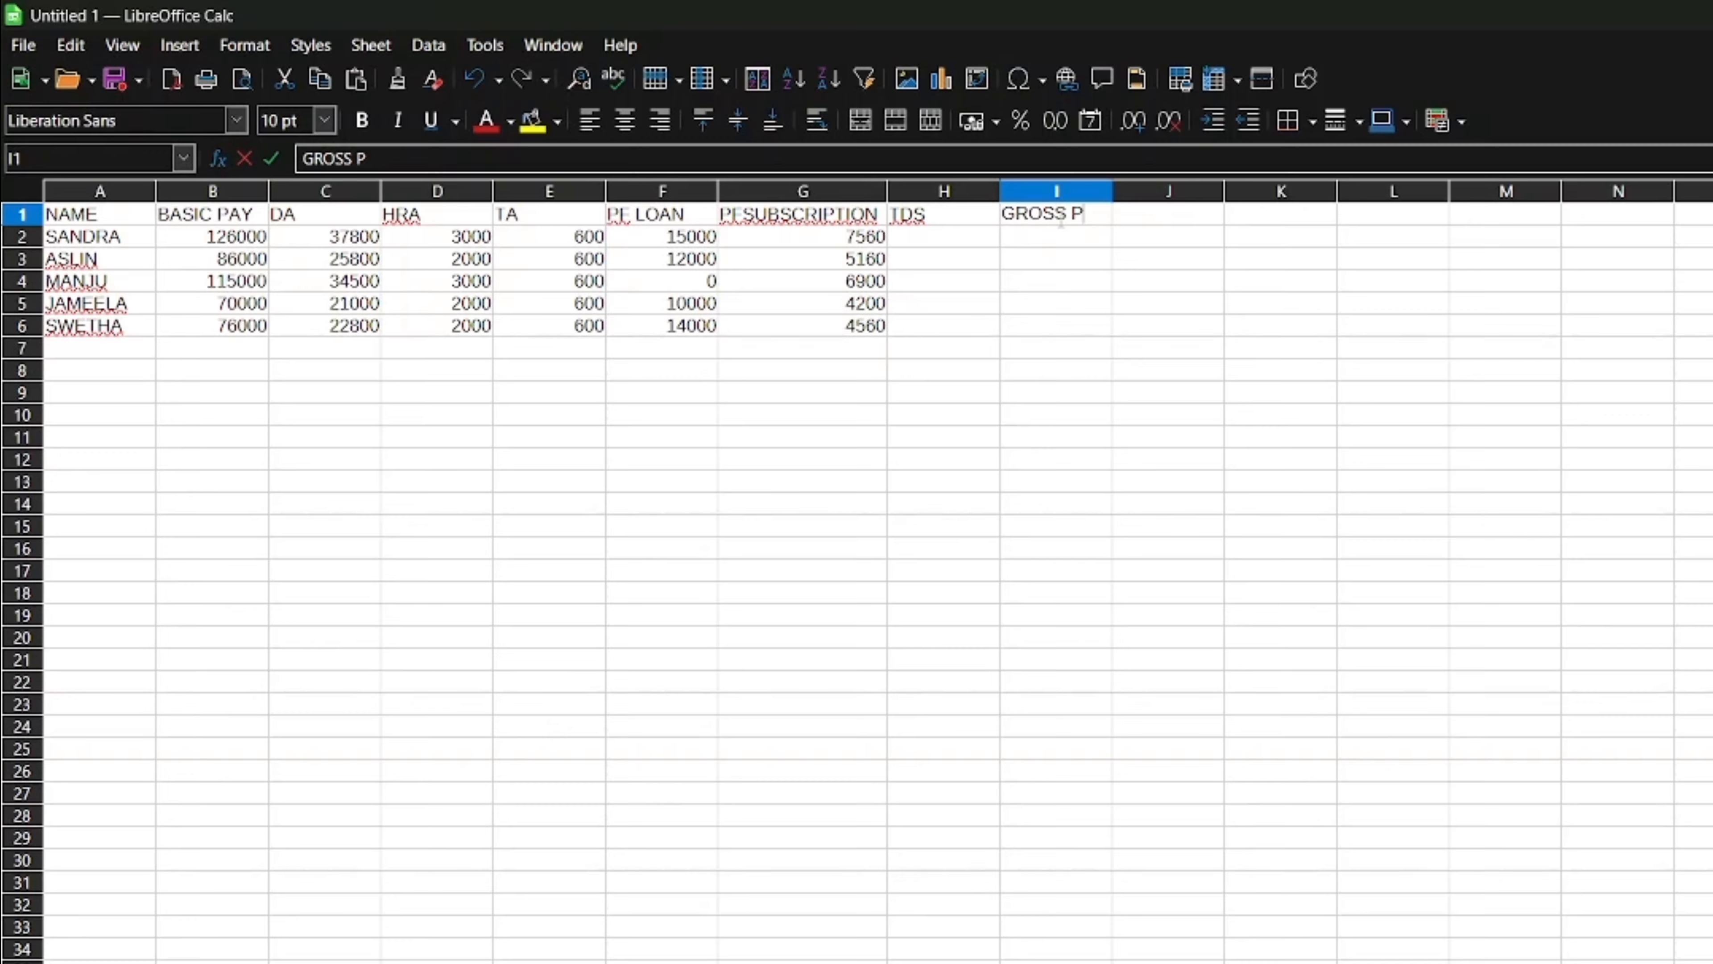
type("AY")
- Calculate the gross pay with =B2+C2+D2+E2 in I2 and fill the formula down to I6
left_click(1069, 253)
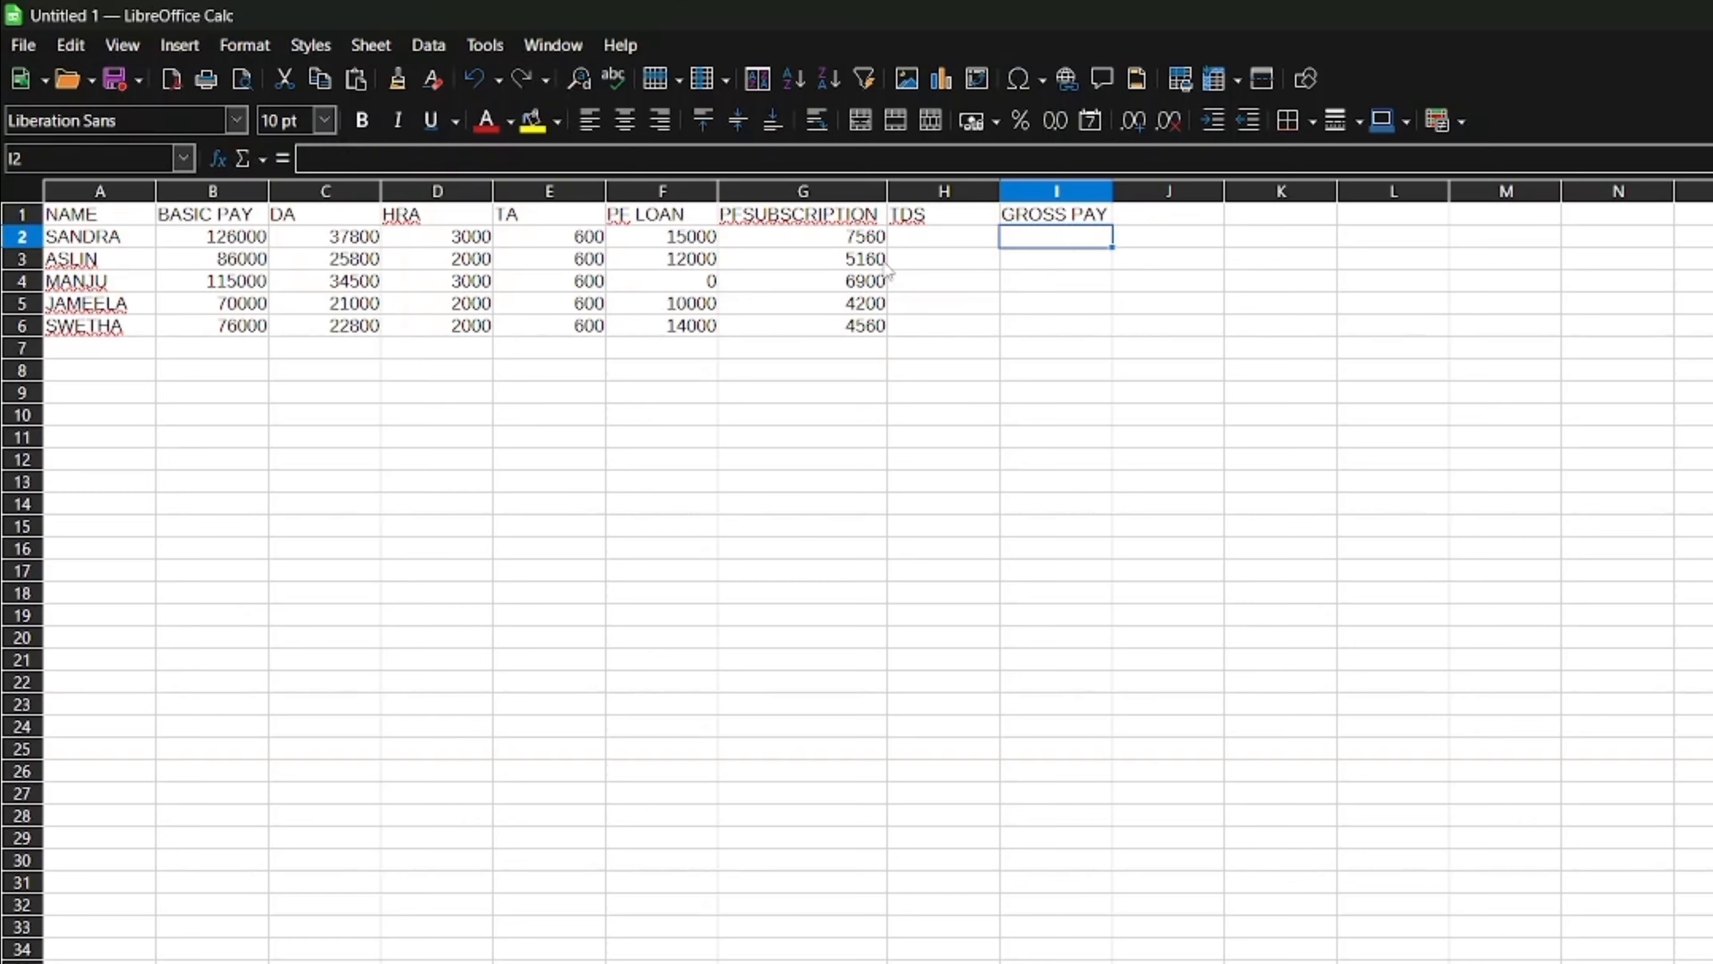
type("=")
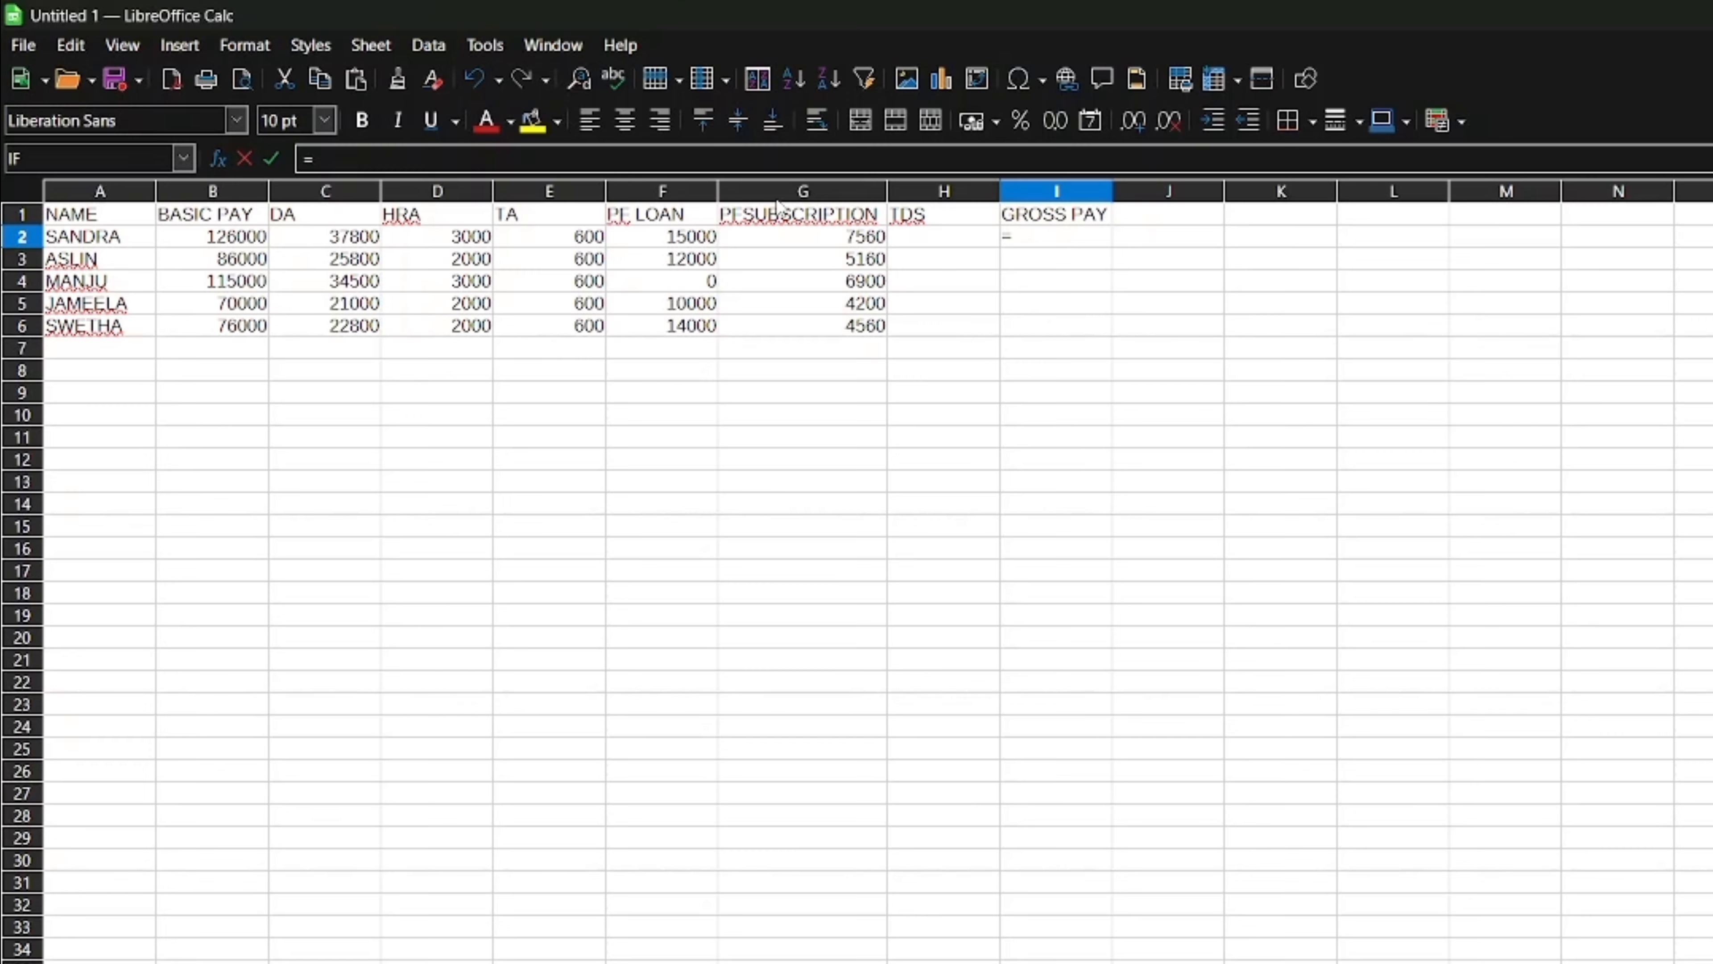
left_click(207, 242)
type("+")
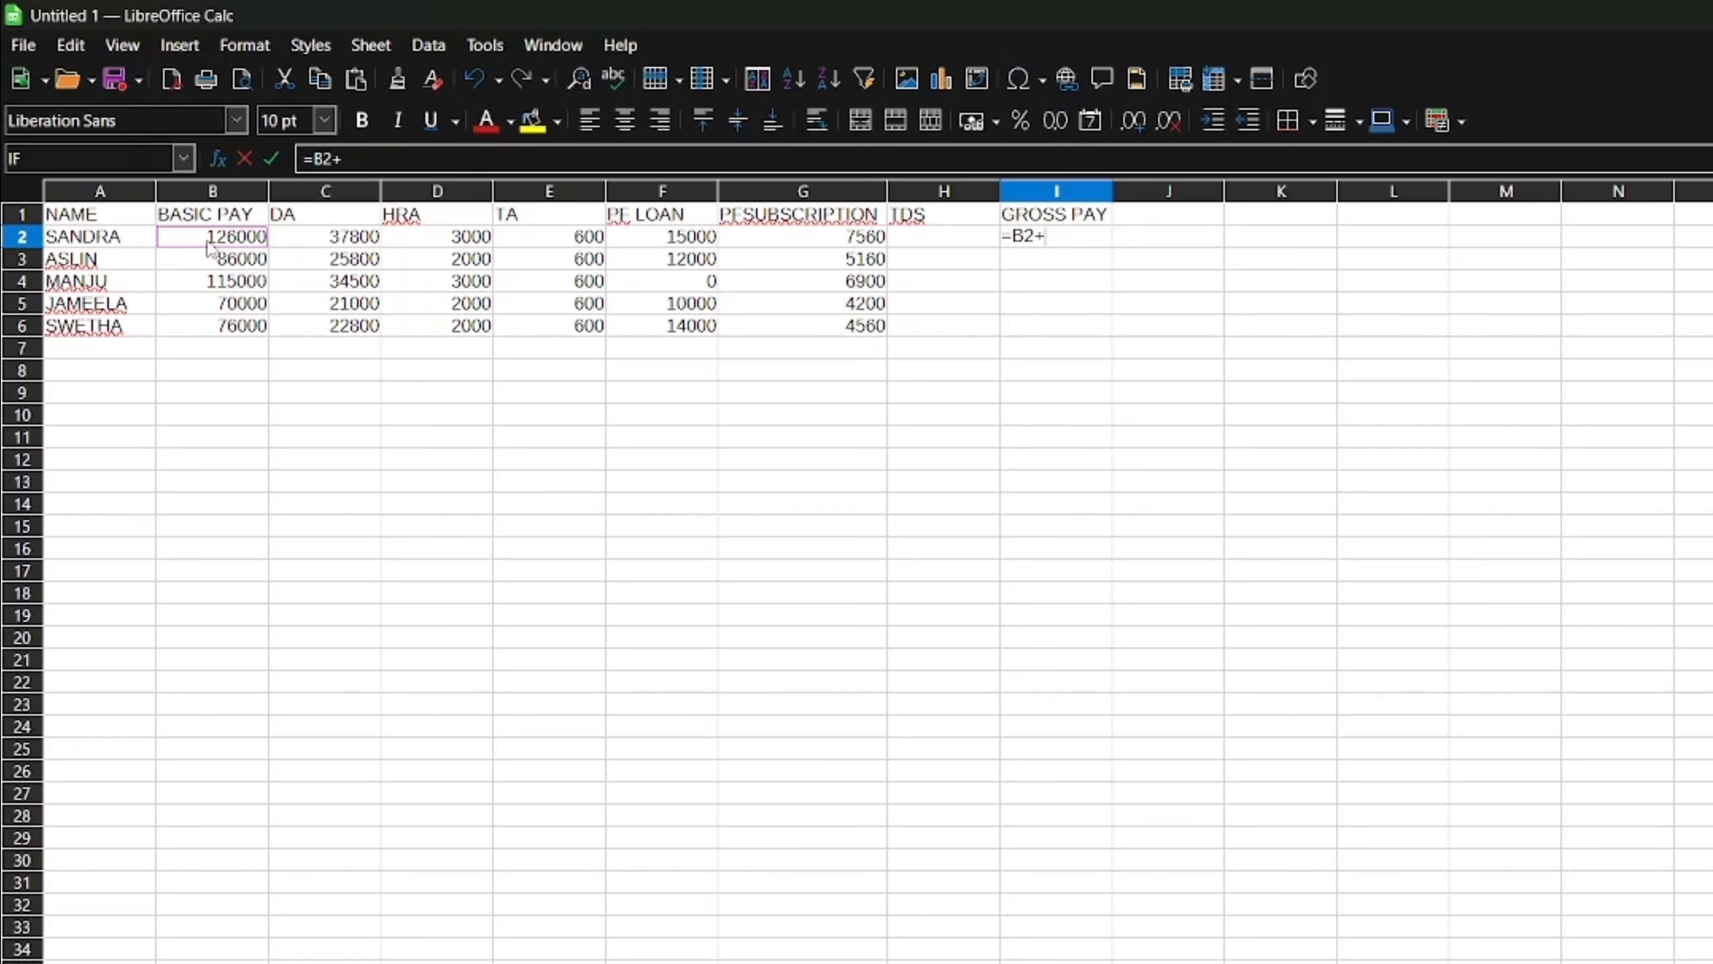
left_click(308, 246)
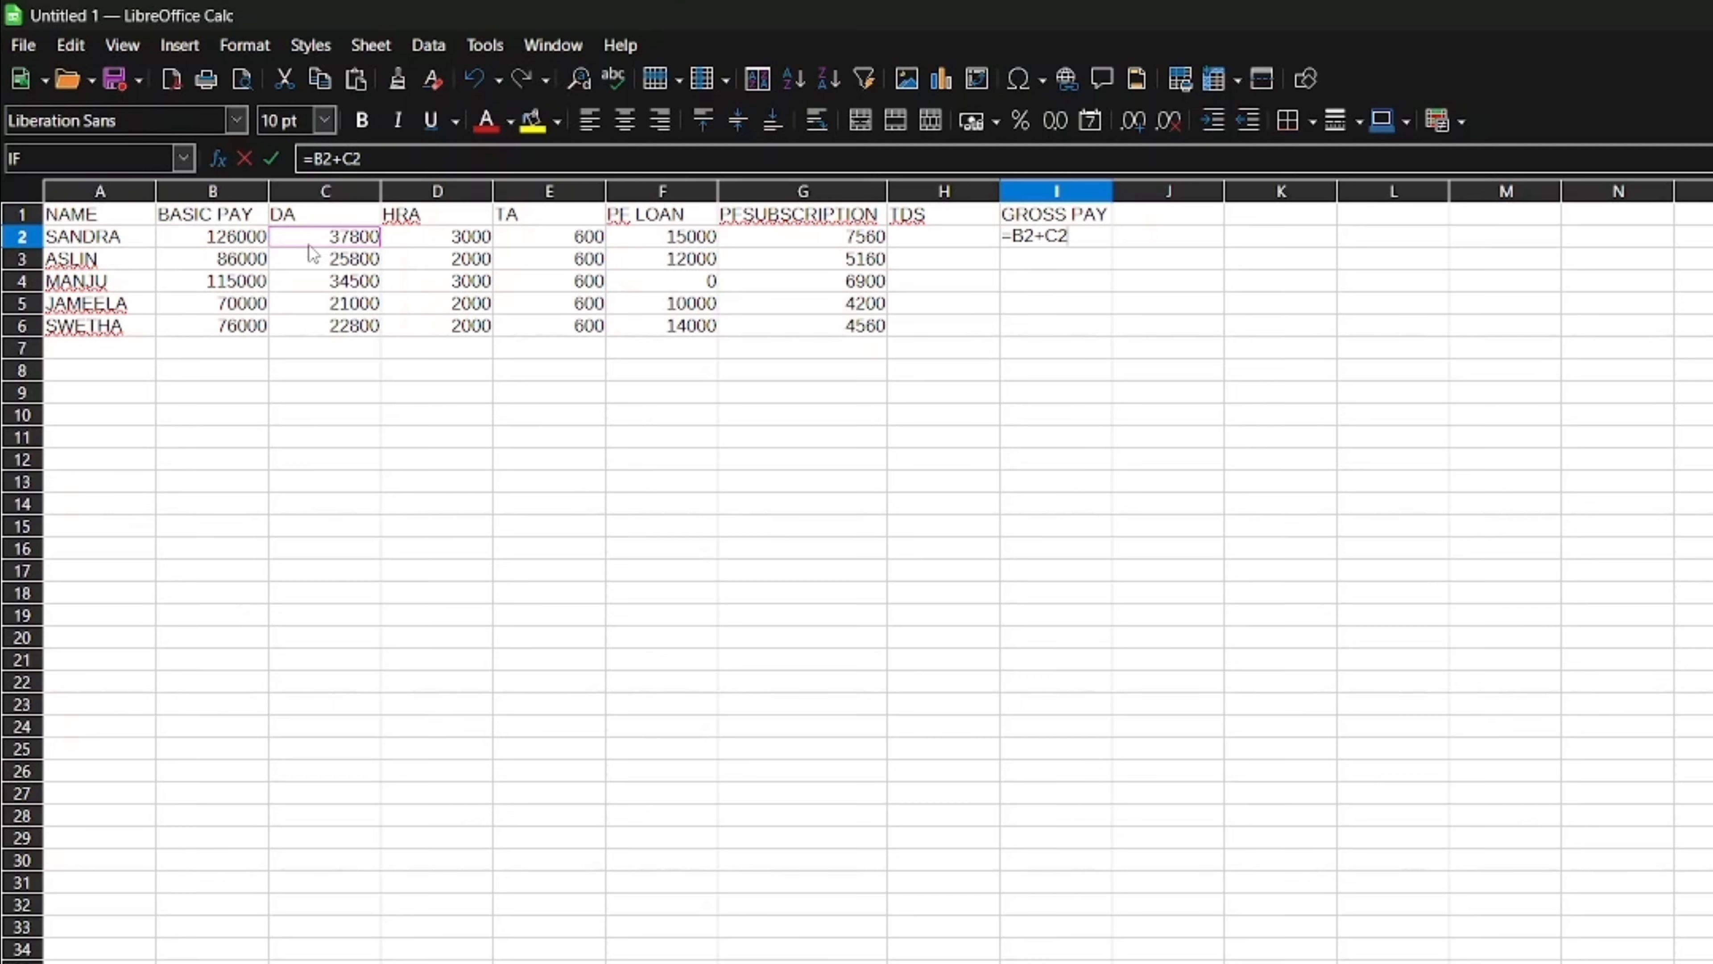
type("+")
left_click(433, 242)
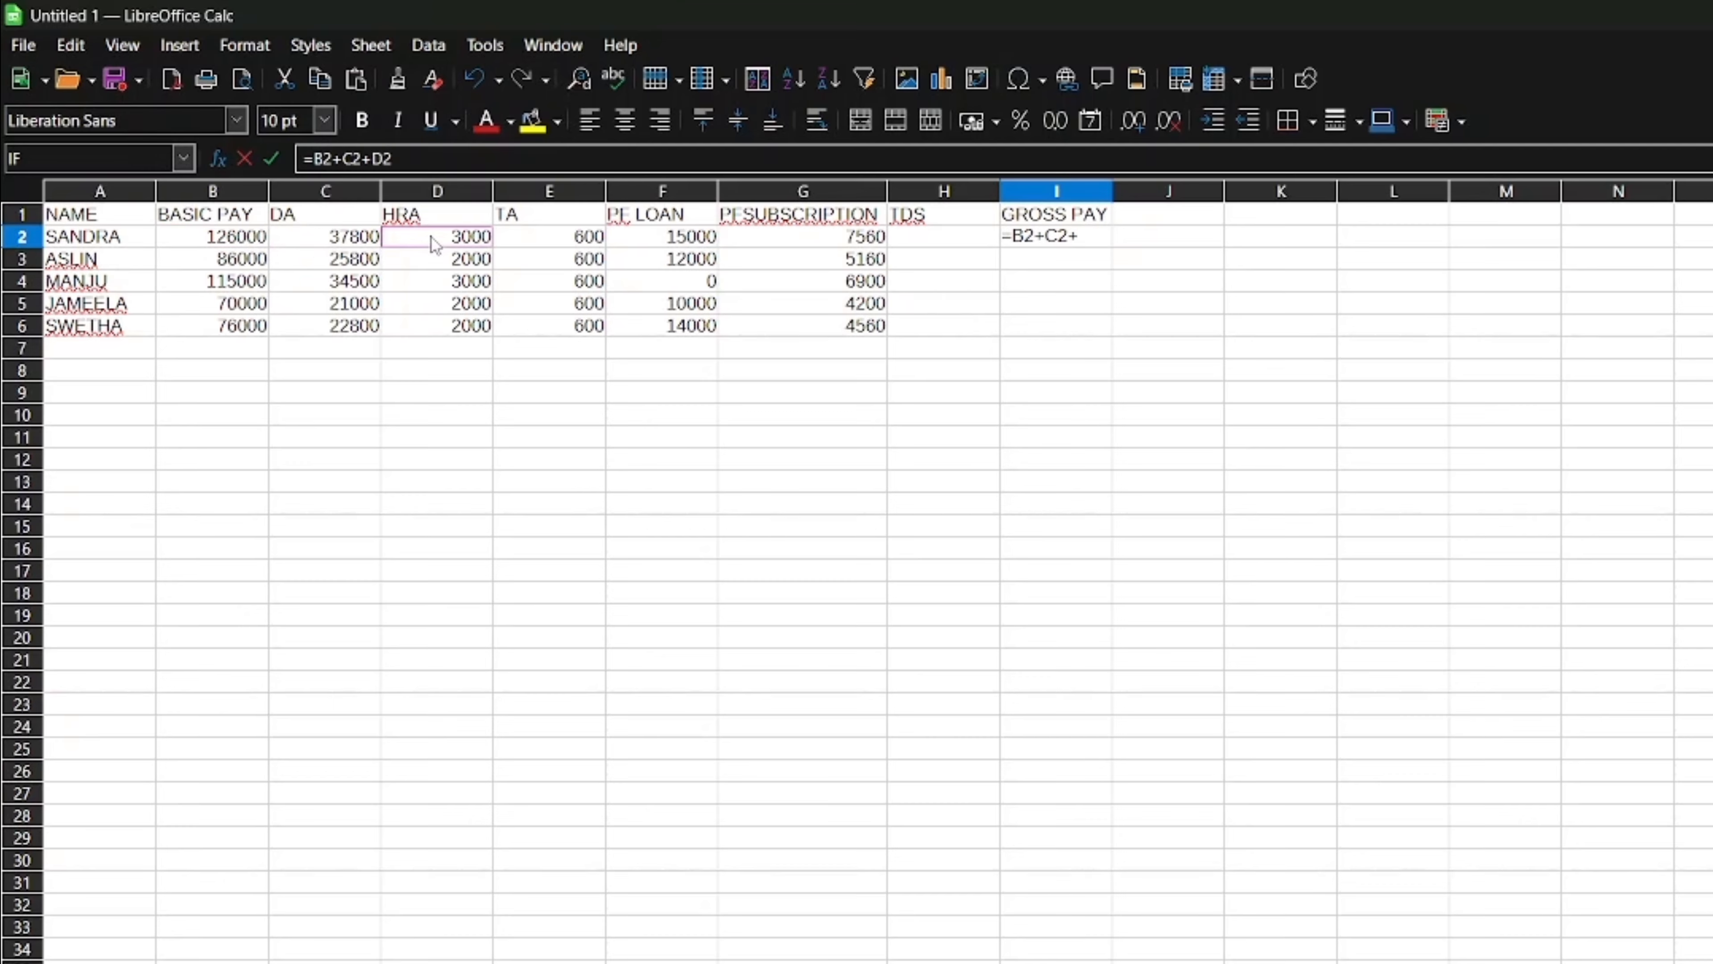
type("+")
left_click(540, 238)
key("Return")
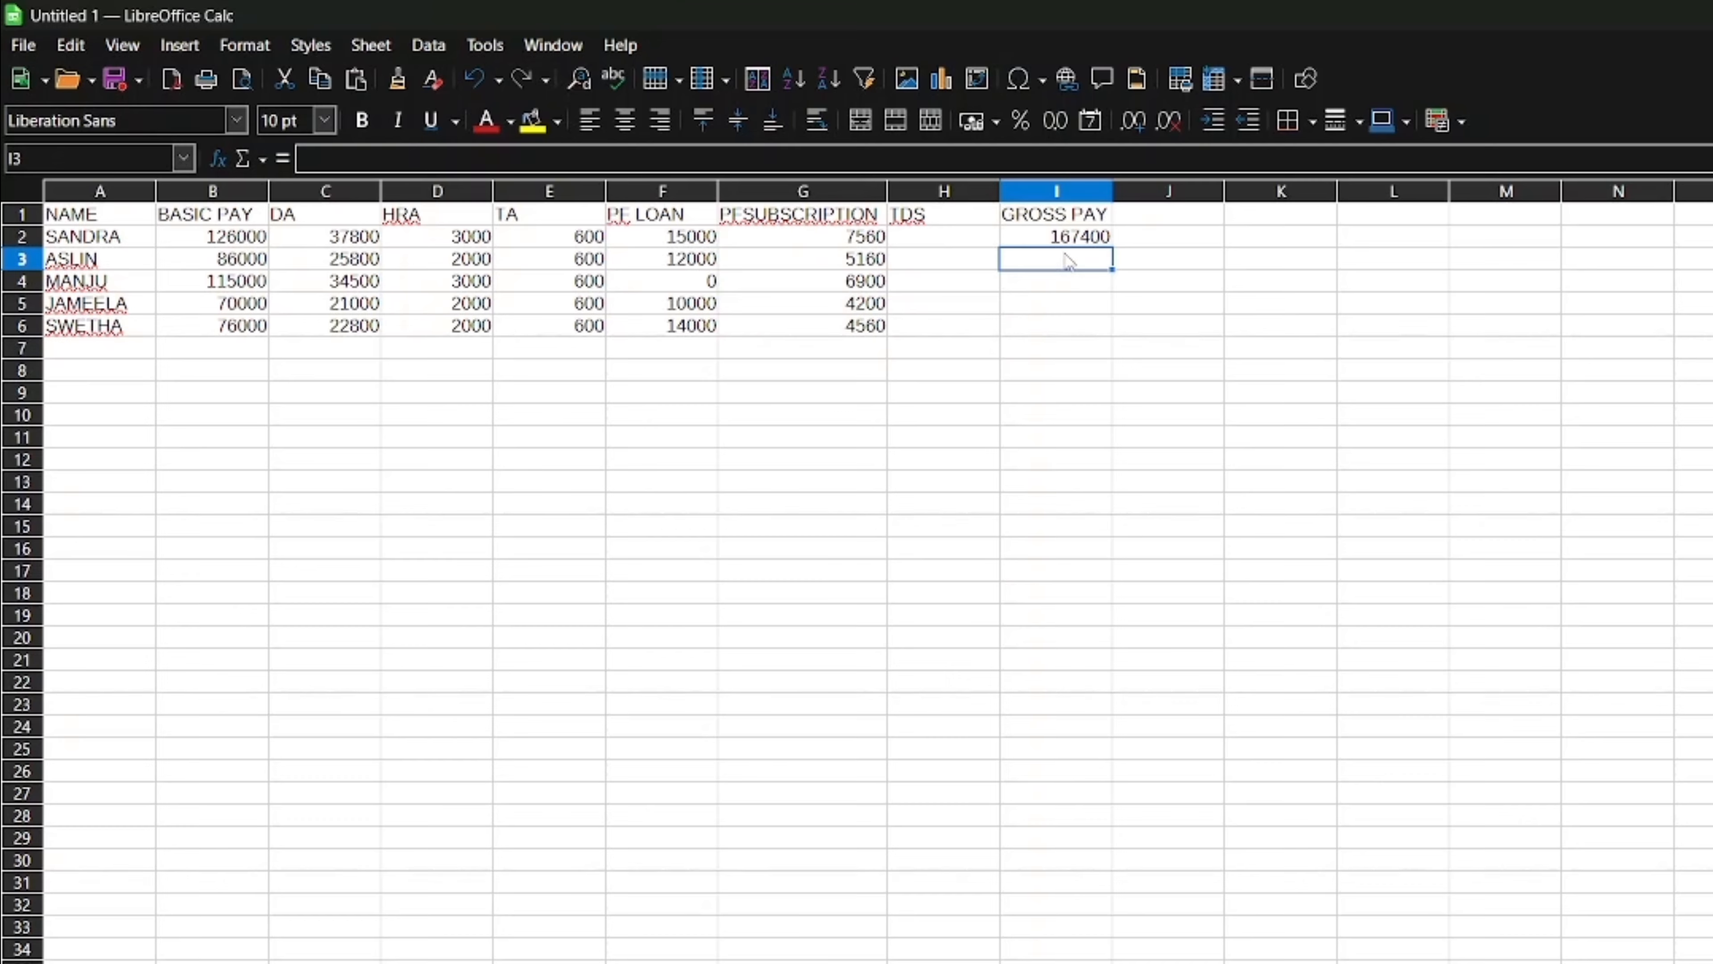
left_click(1086, 238)
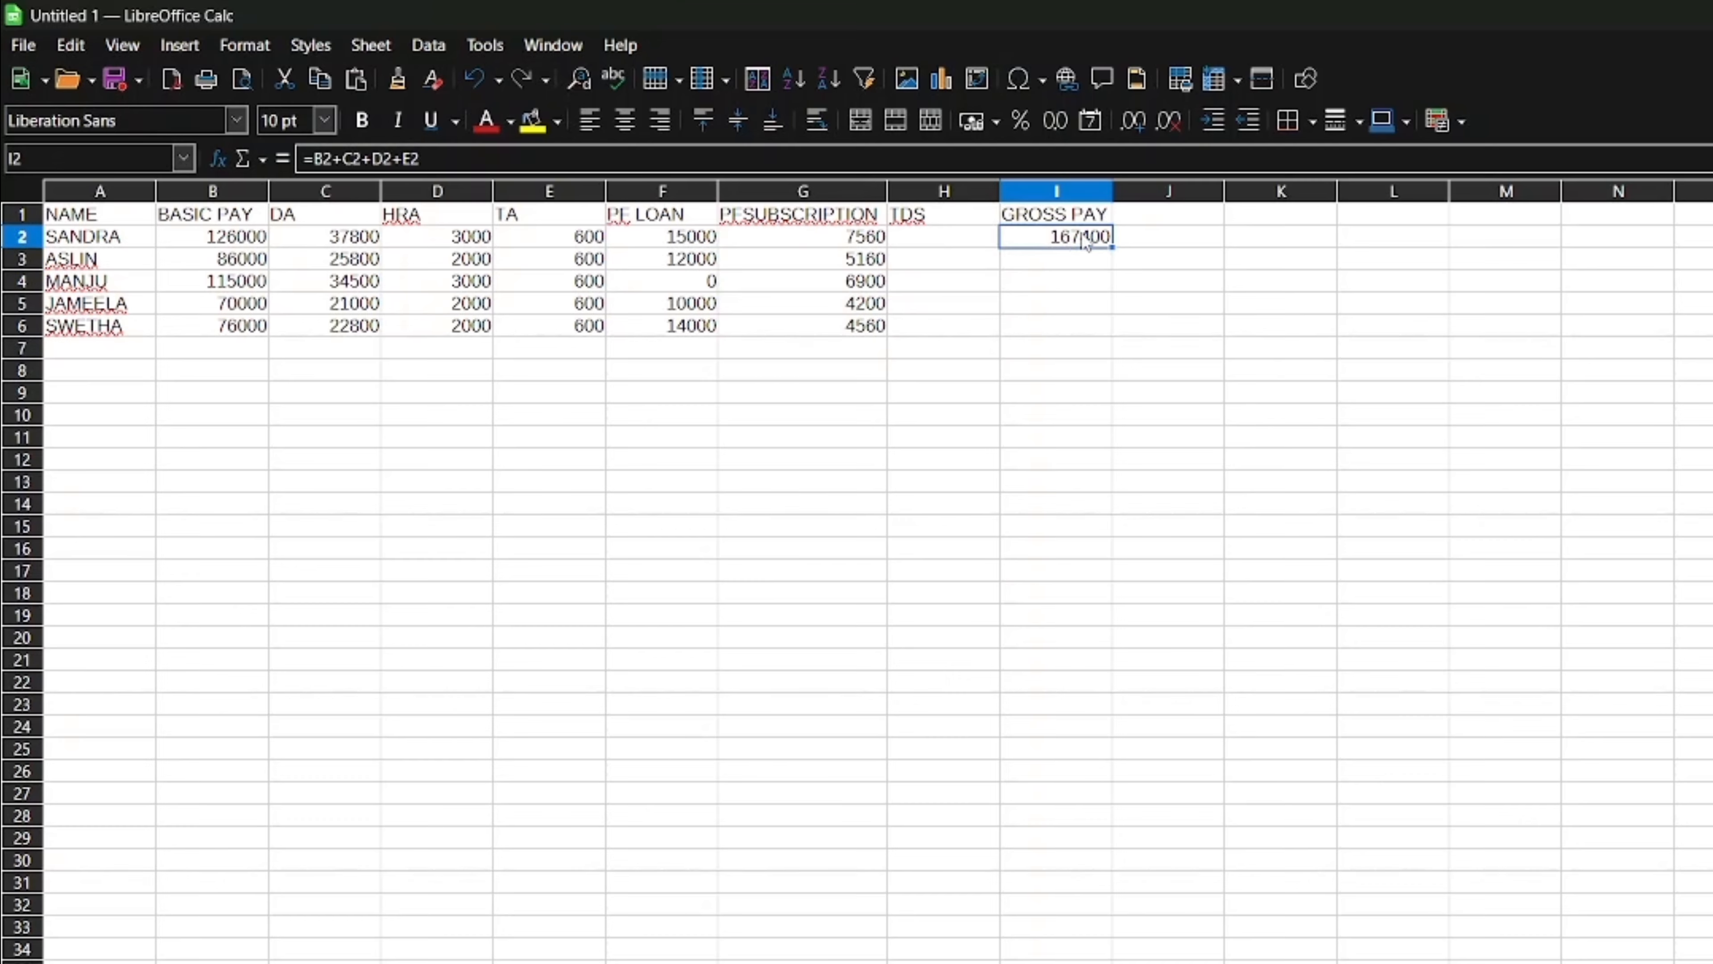
left_click_drag(1113, 247, 1109, 334)
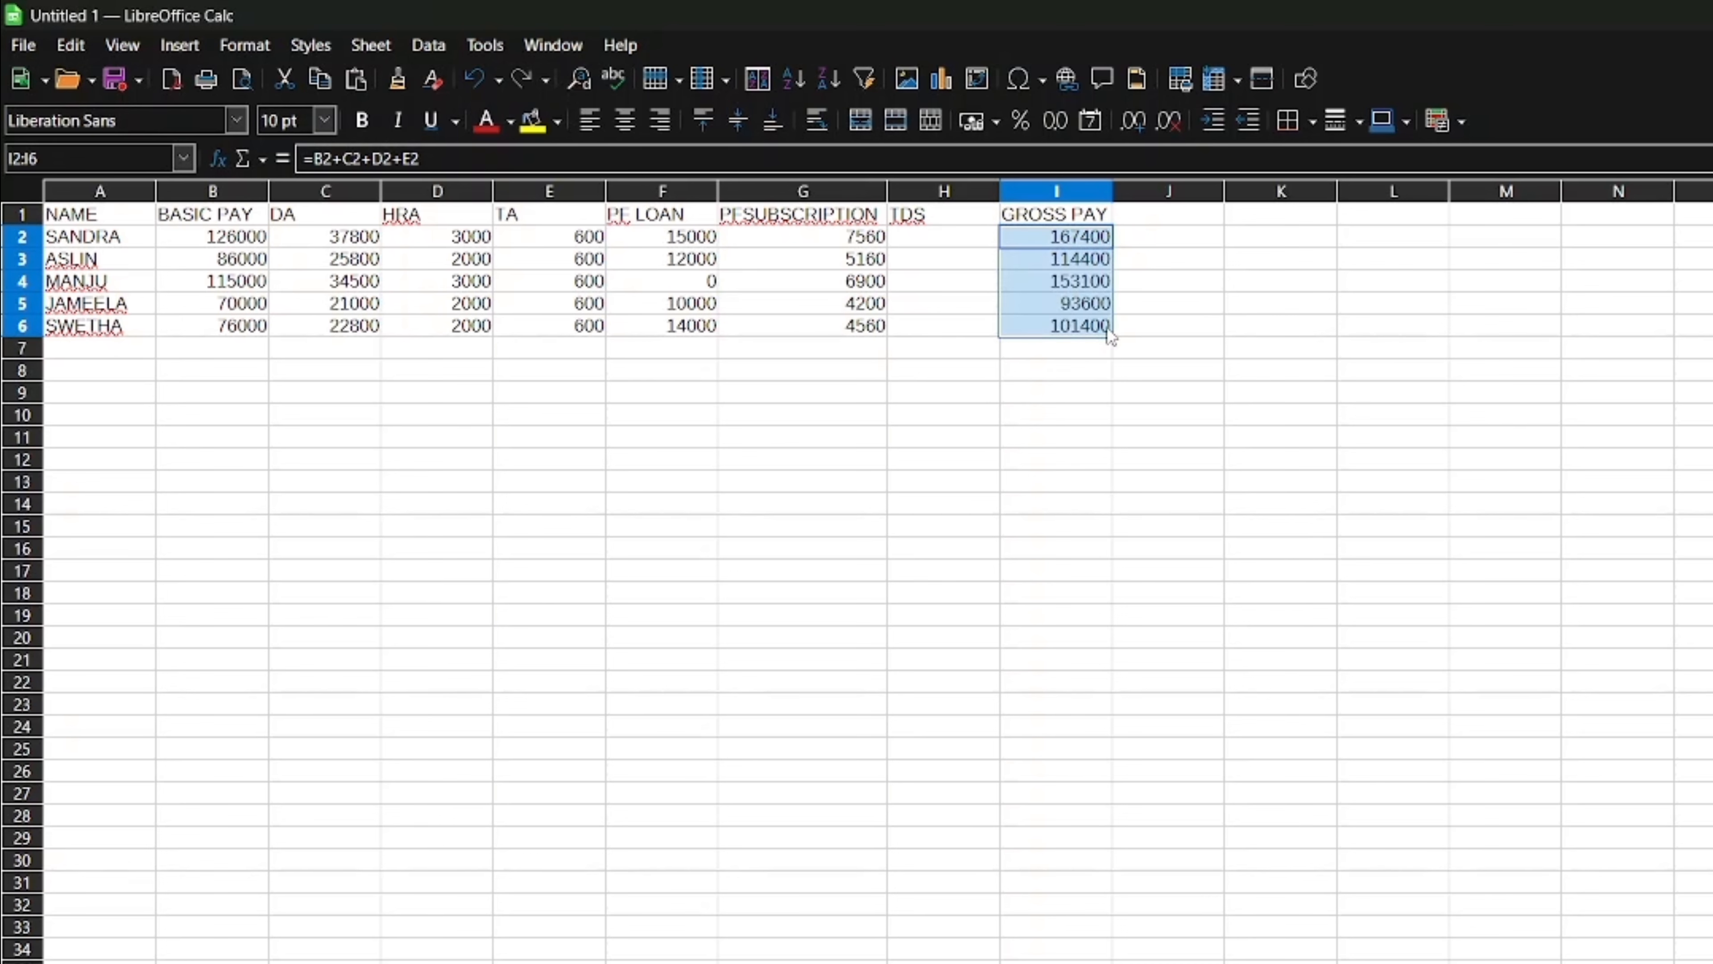
- Check the TDS rate in the payroll question PDF, enter =I2*10% in H2 and fill the formula down to H6
key("alt+Tab")
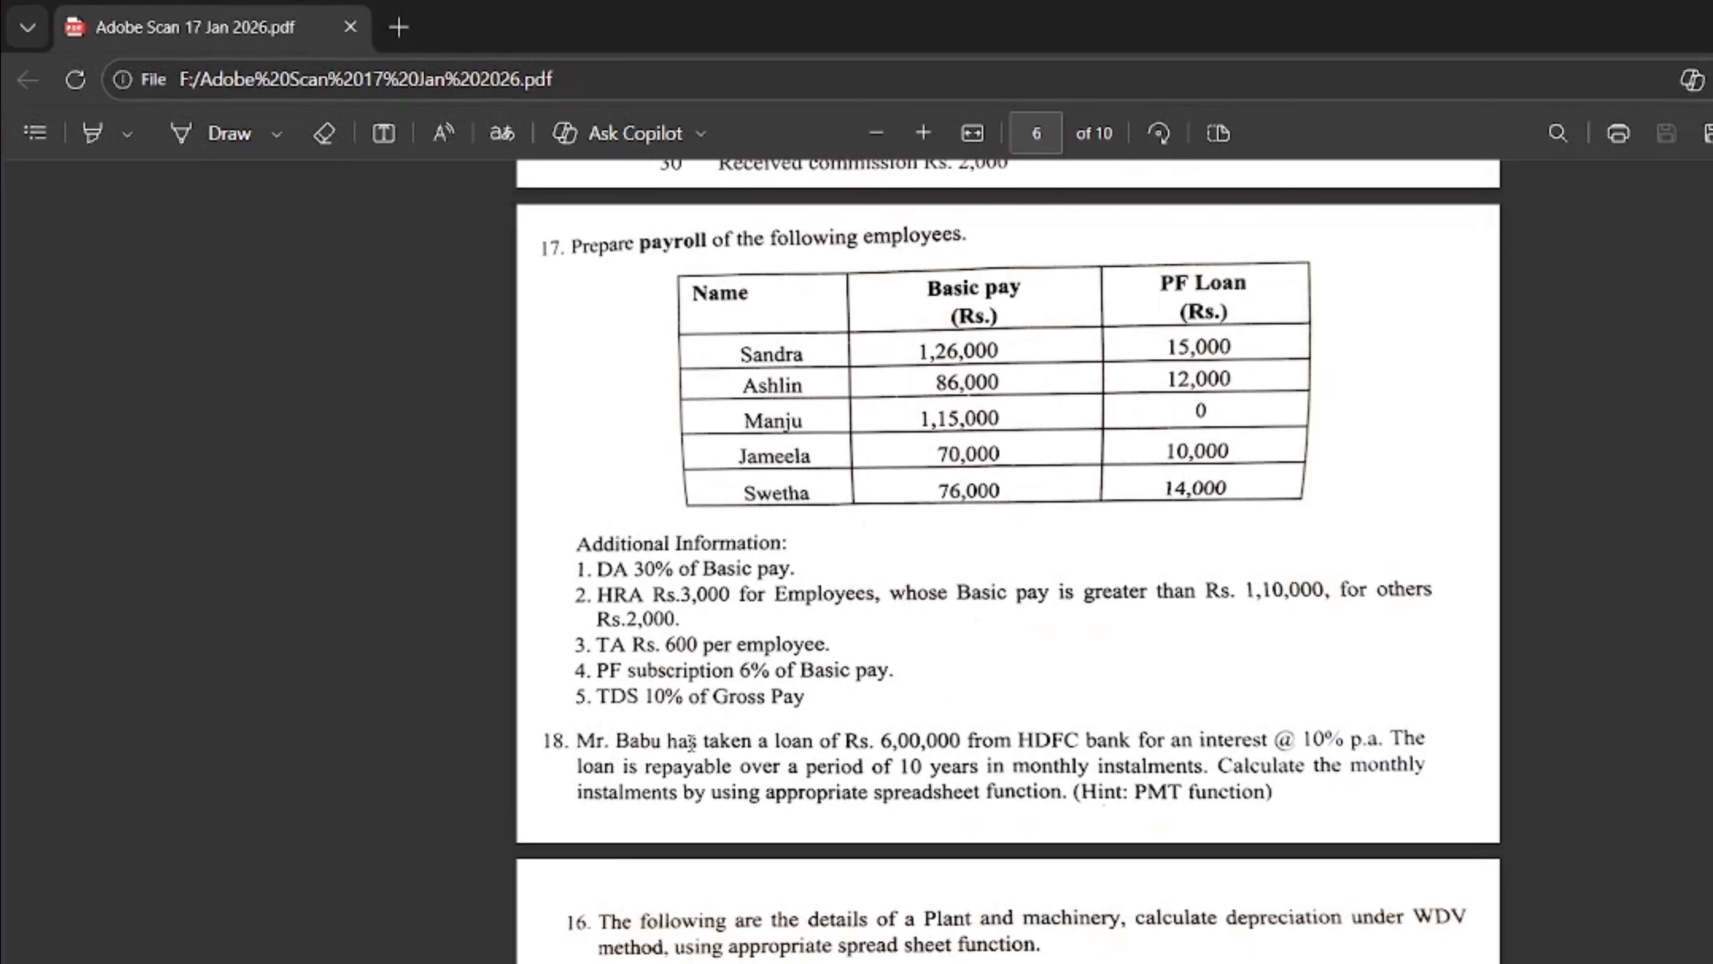
key("alt+Tab")
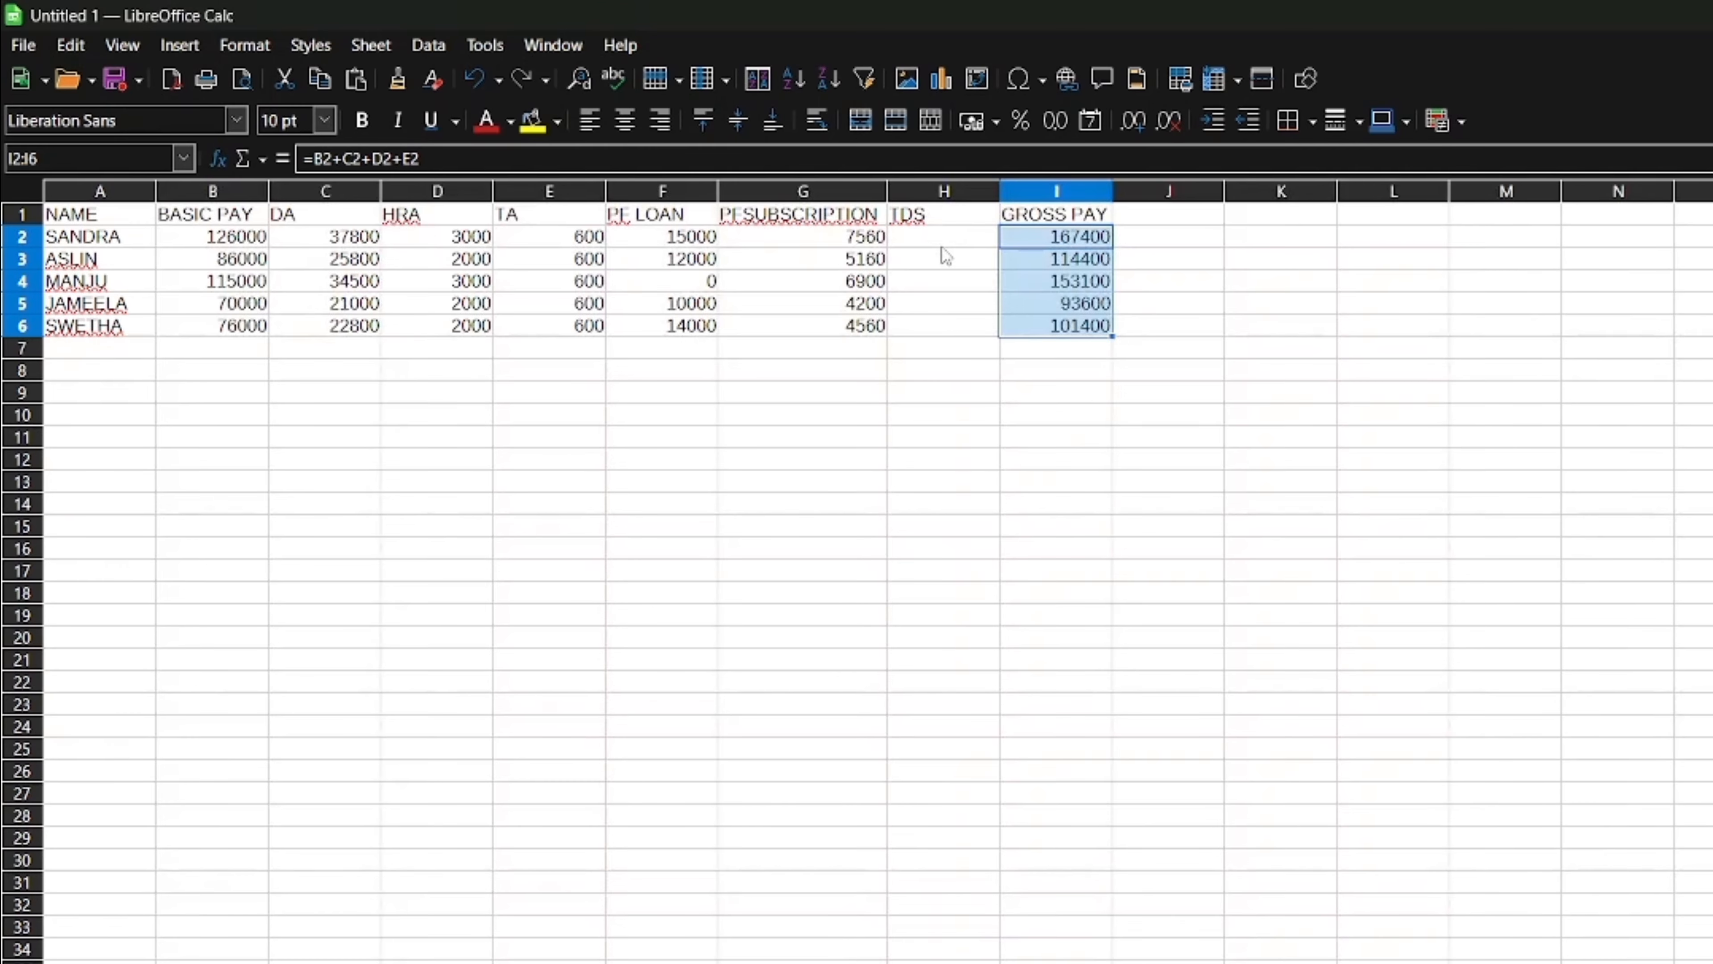
left_click(943, 245)
type("=")
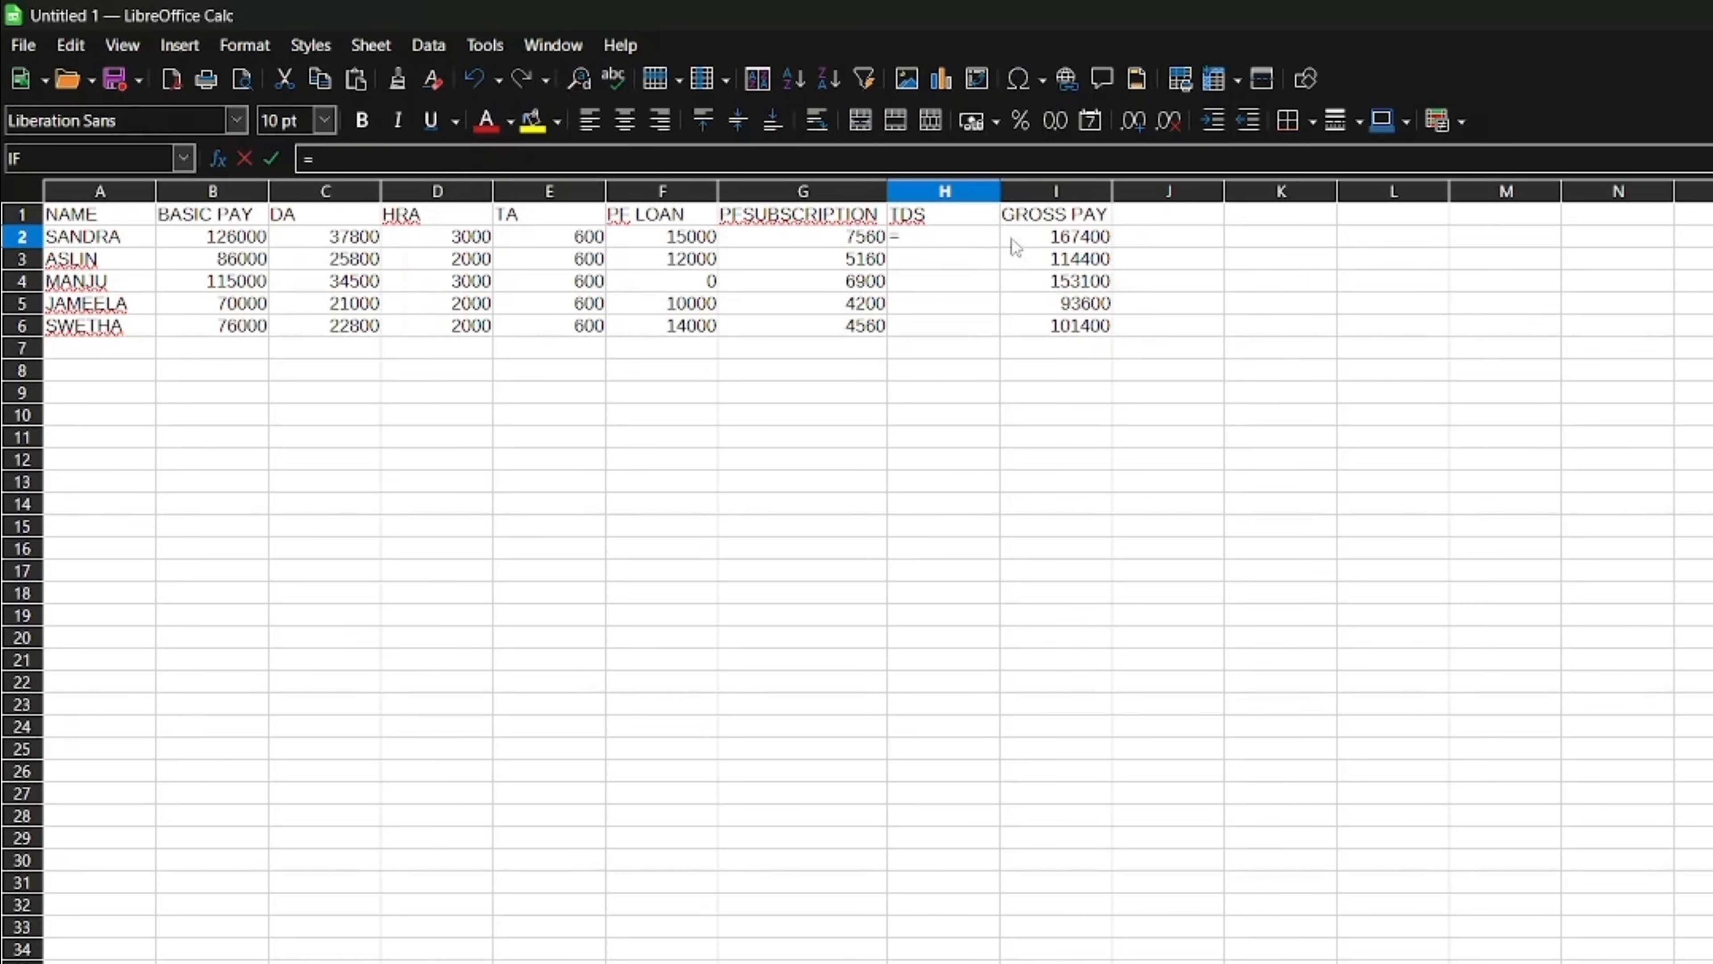
type("I1")
left_click(1079, 245)
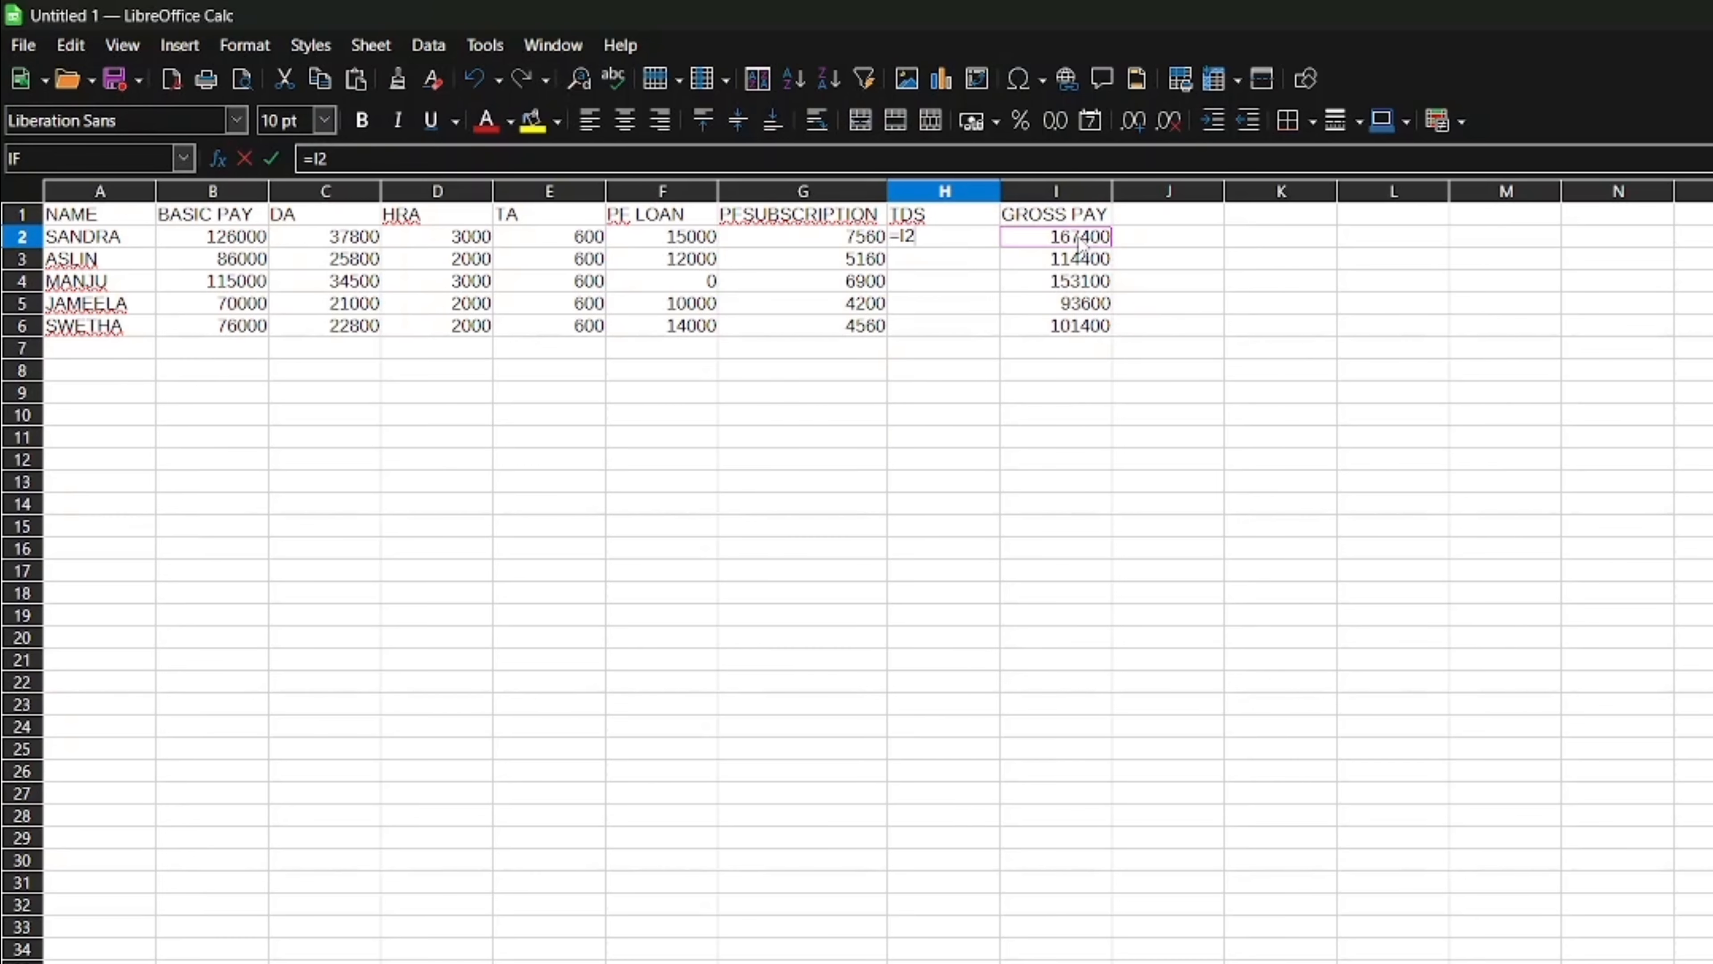
type("*10%")
key("Return")
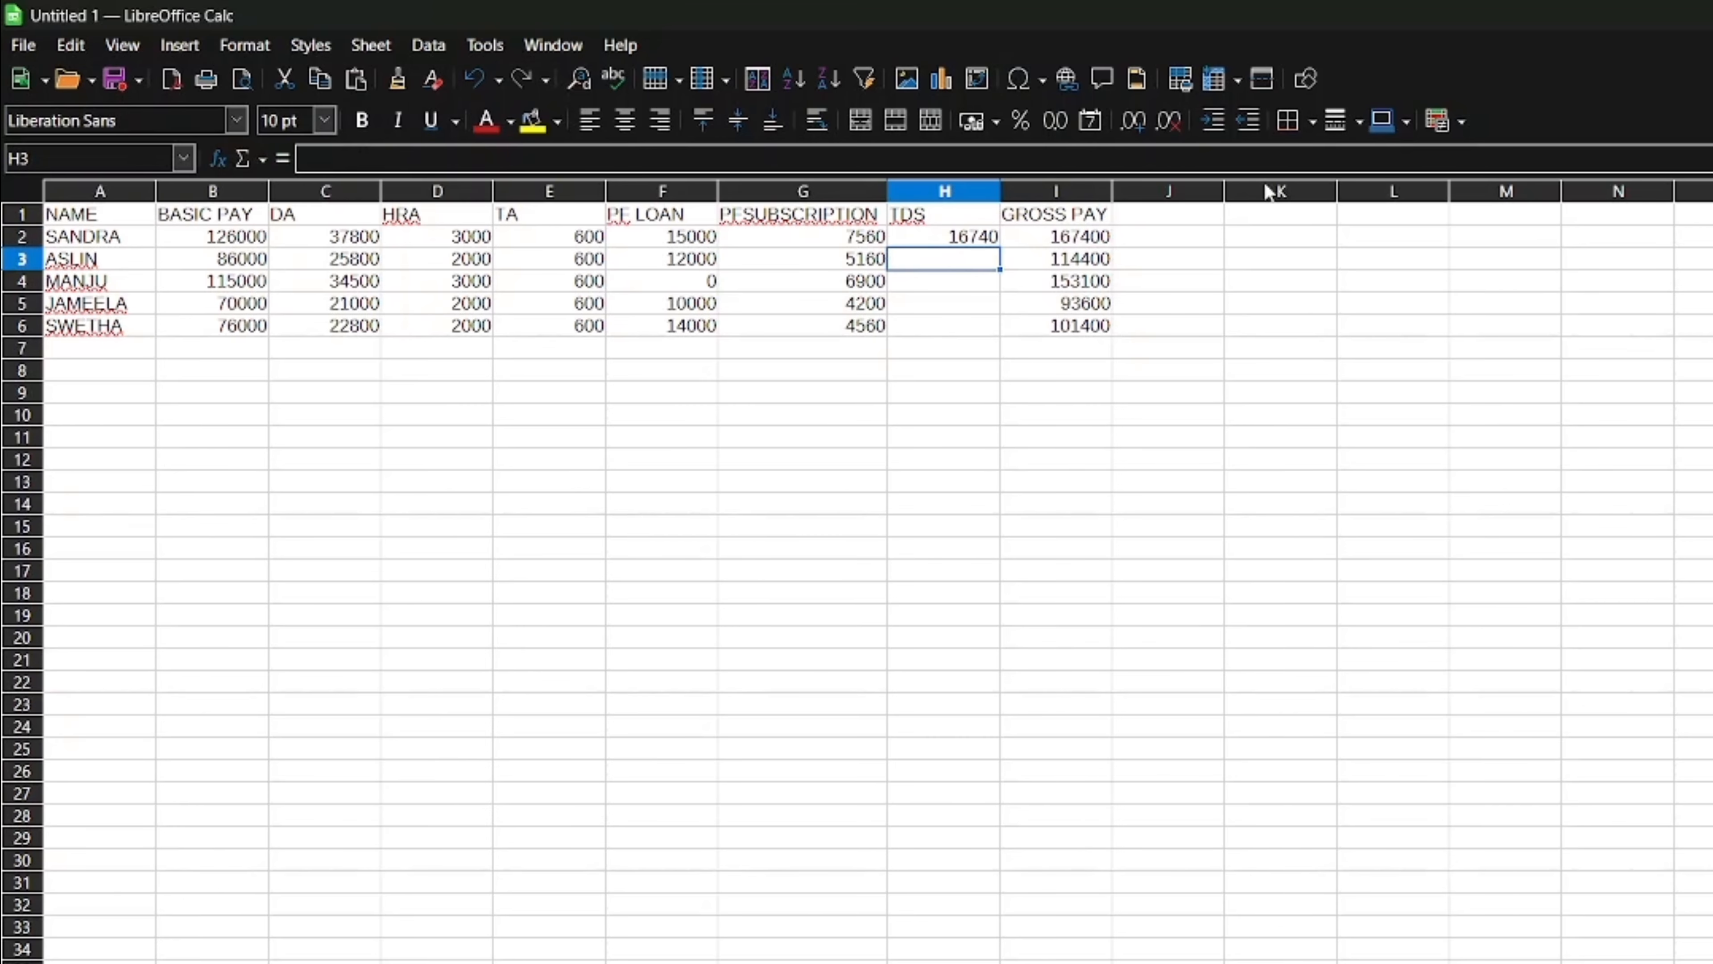
left_click(992, 243)
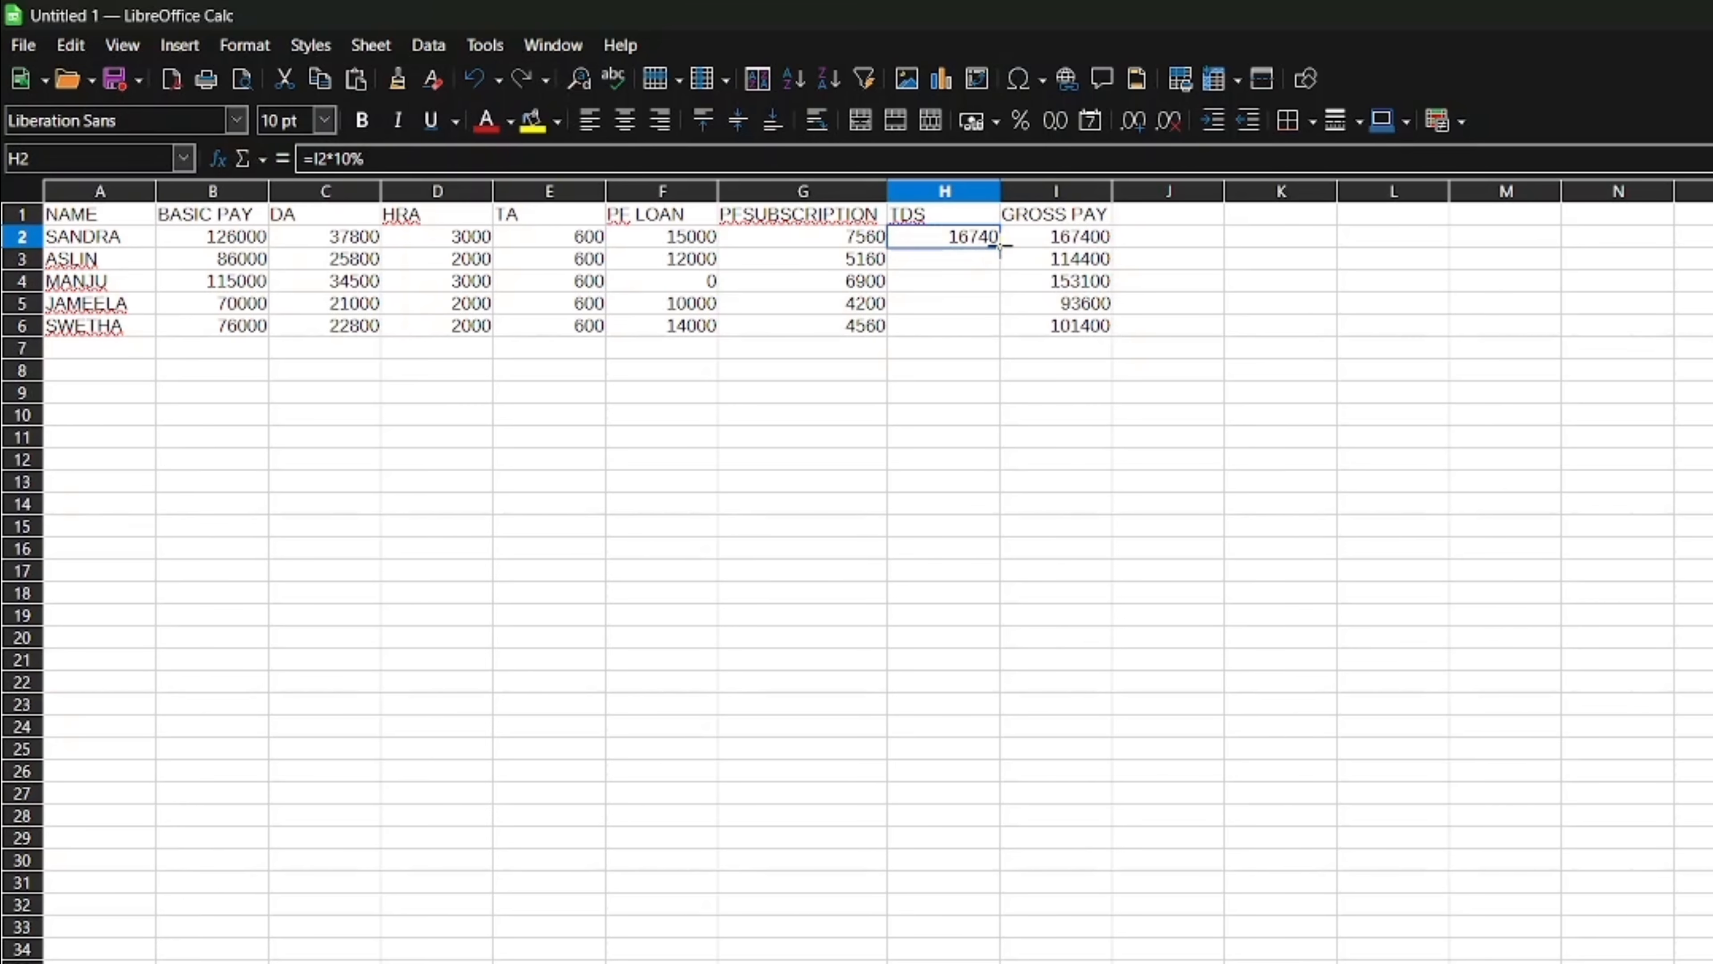
left_click_drag(1003, 247, 988, 332)
- Enter the header TOTAL DEDUCTION in J1 and widen column J to fit it
left_click(1173, 221)
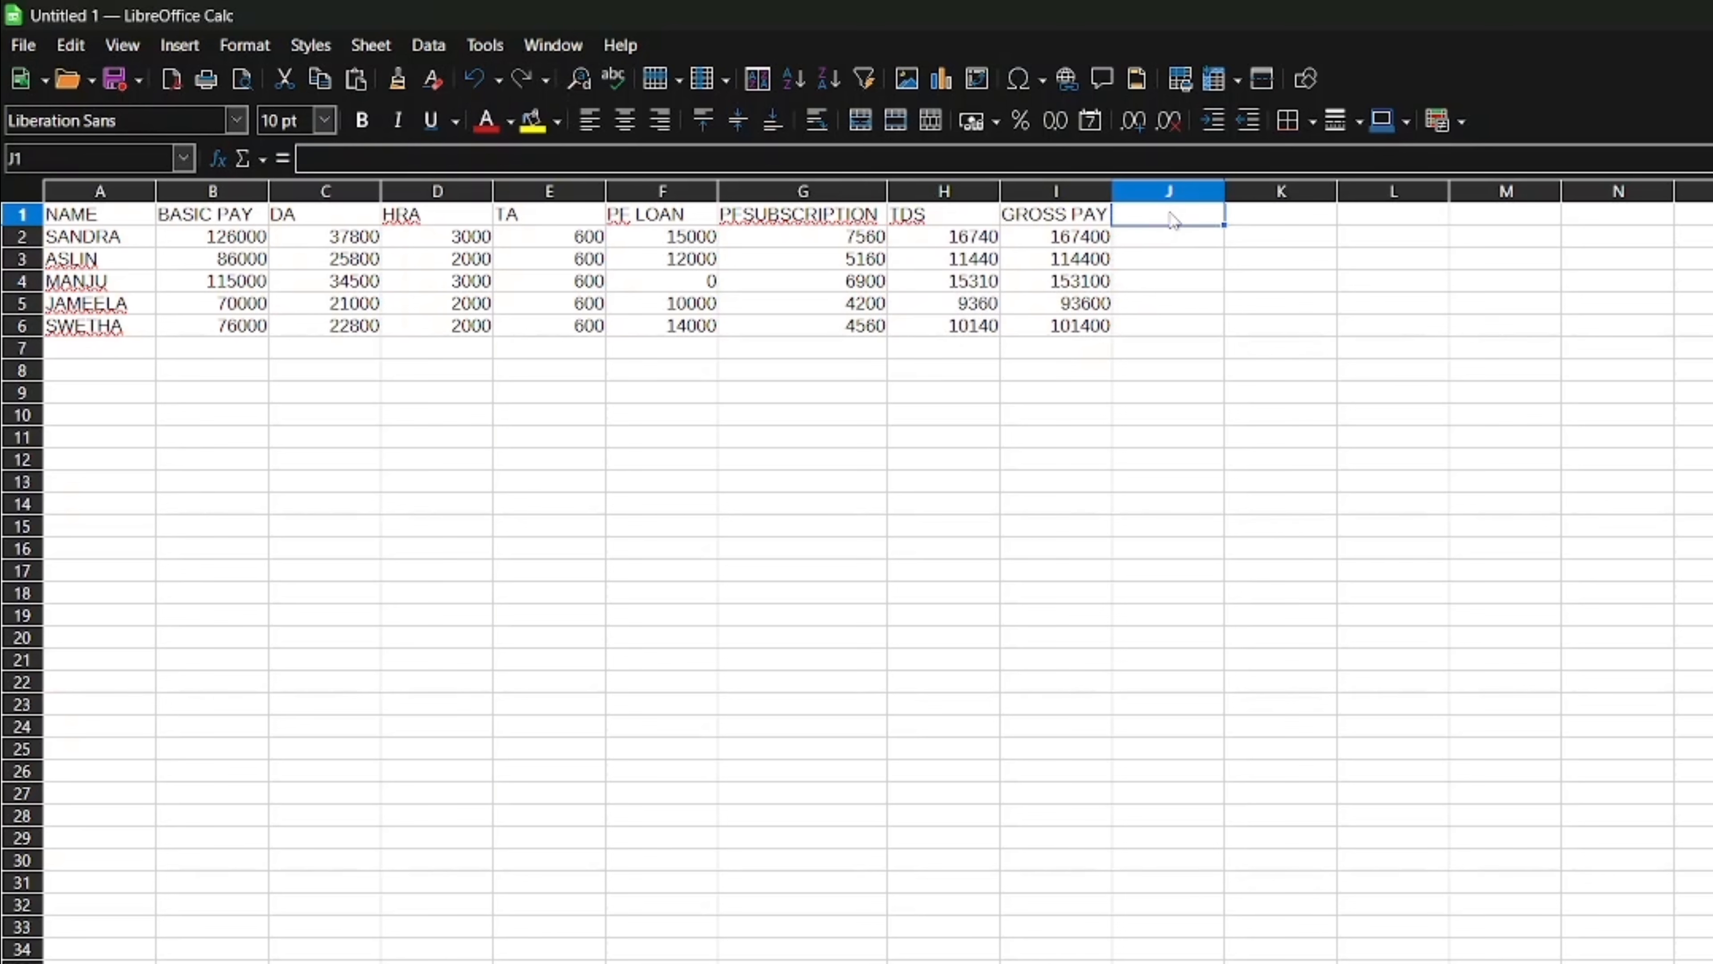
type("TOTAL")
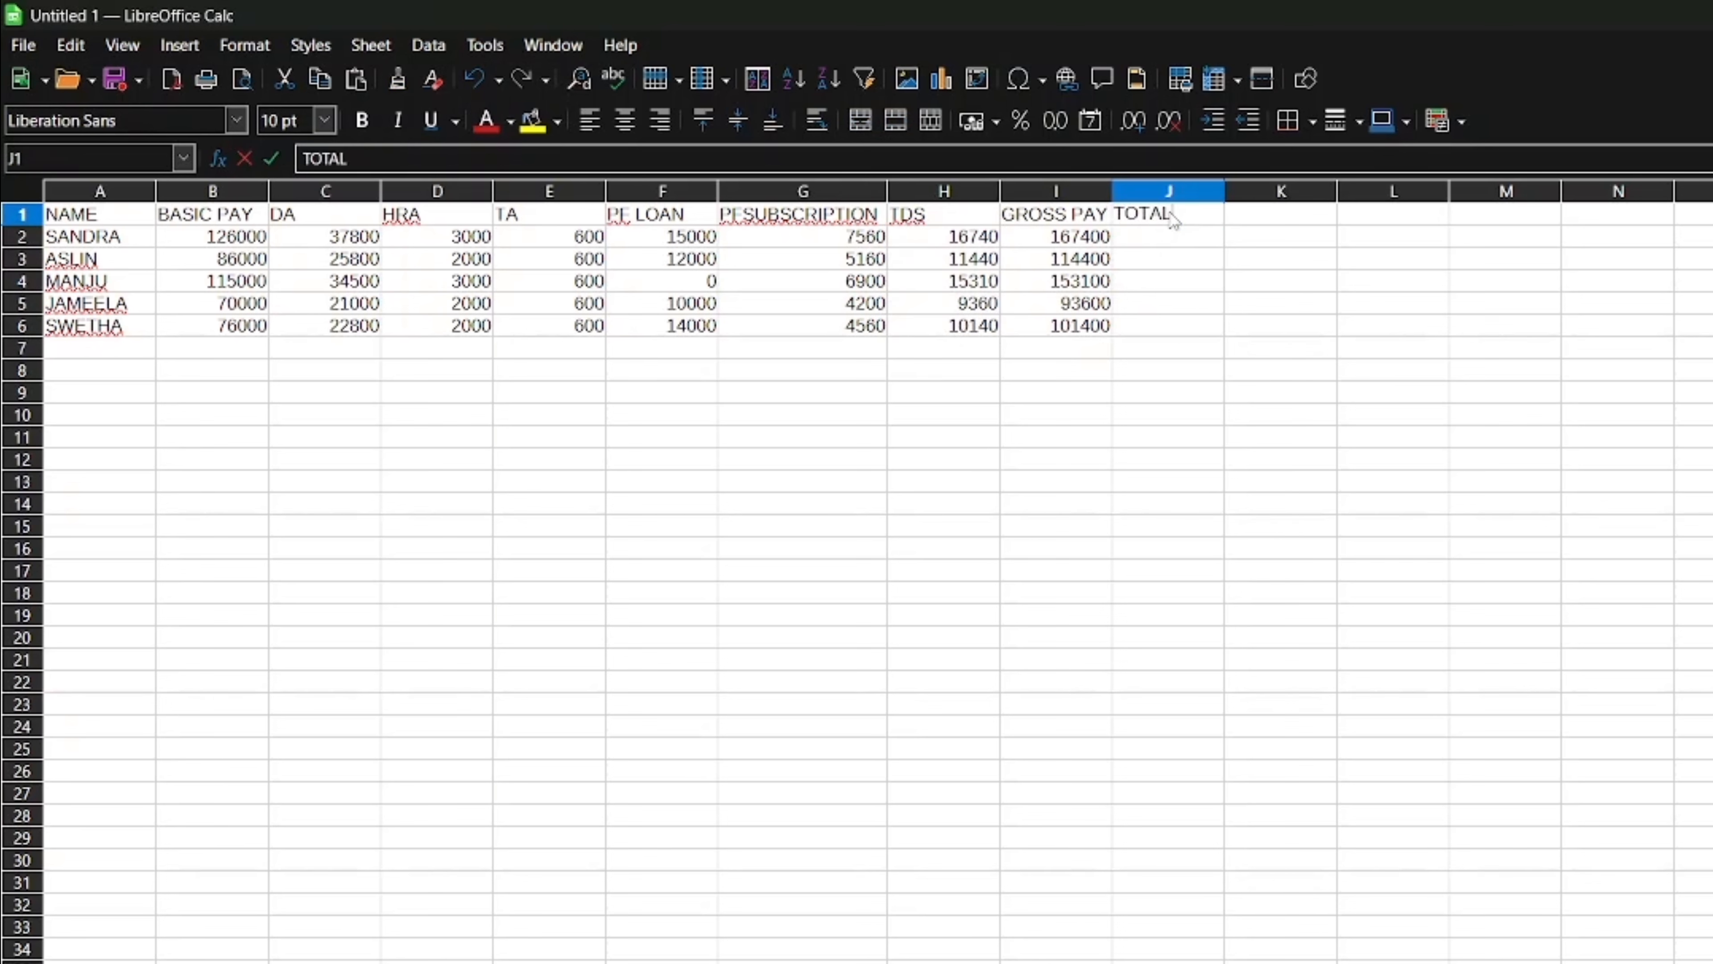
type(" DEDUCTION")
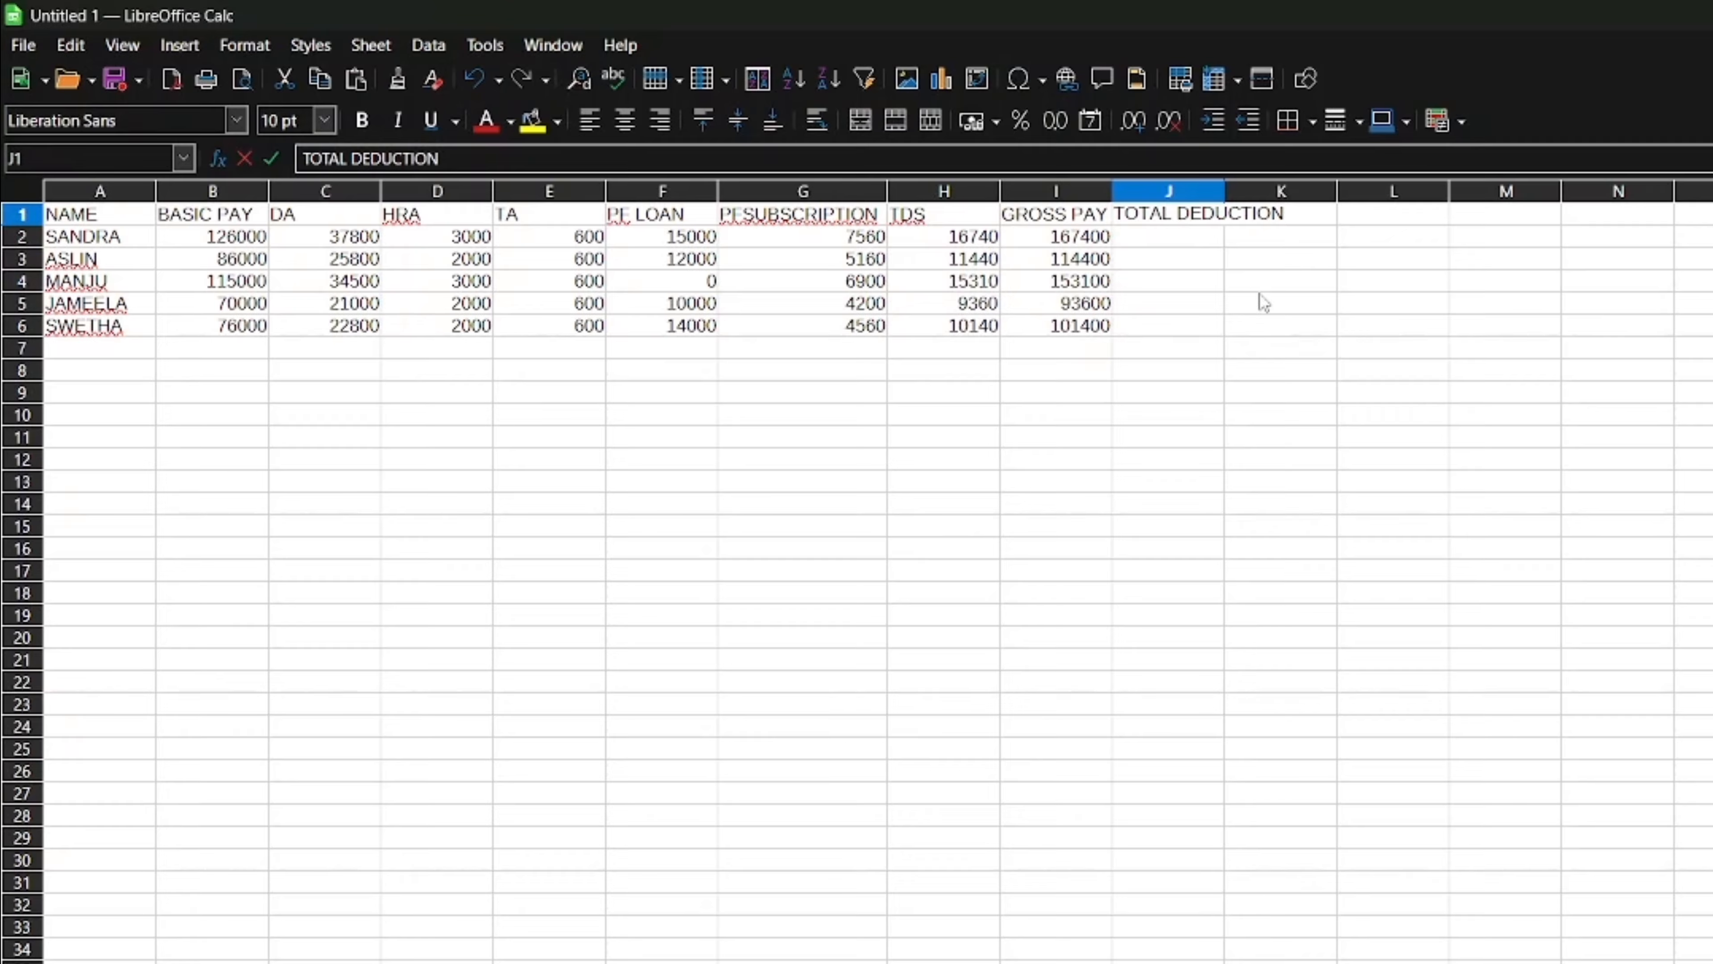
left_click_drag(1262, 303, 1310, 195)
left_click(1233, 230)
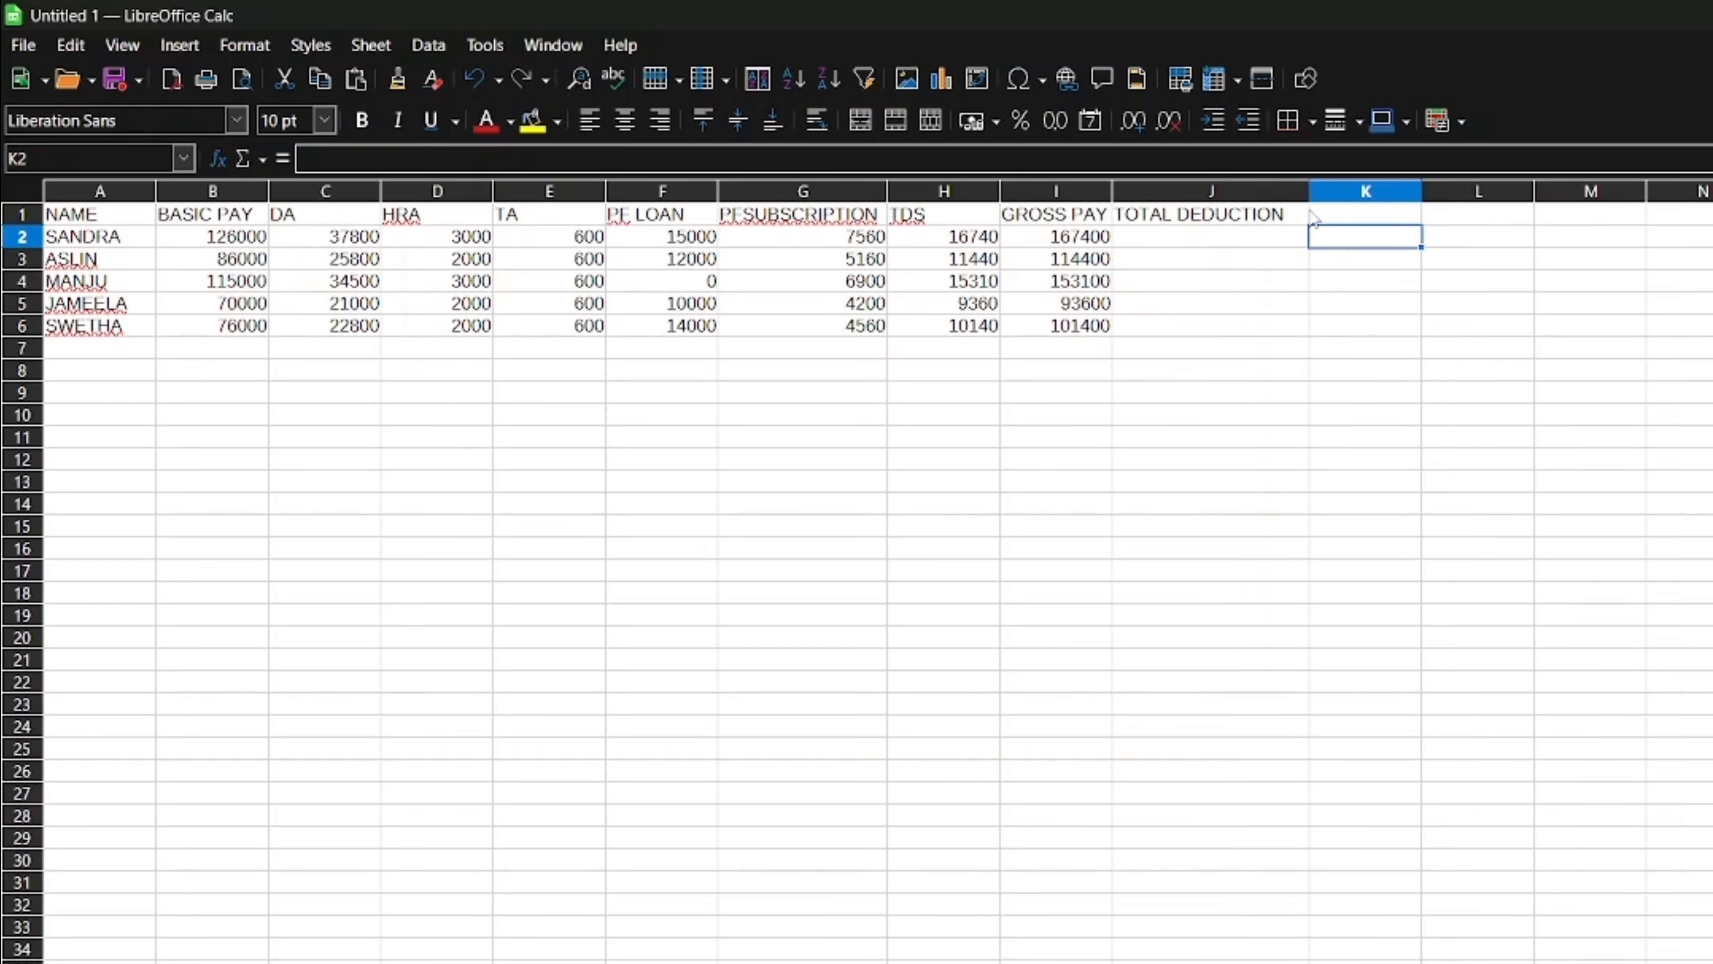
- Calculate the total deduction with =F2+G2+H2 in J2 and fill the formula down to J6
left_click(1186, 236)
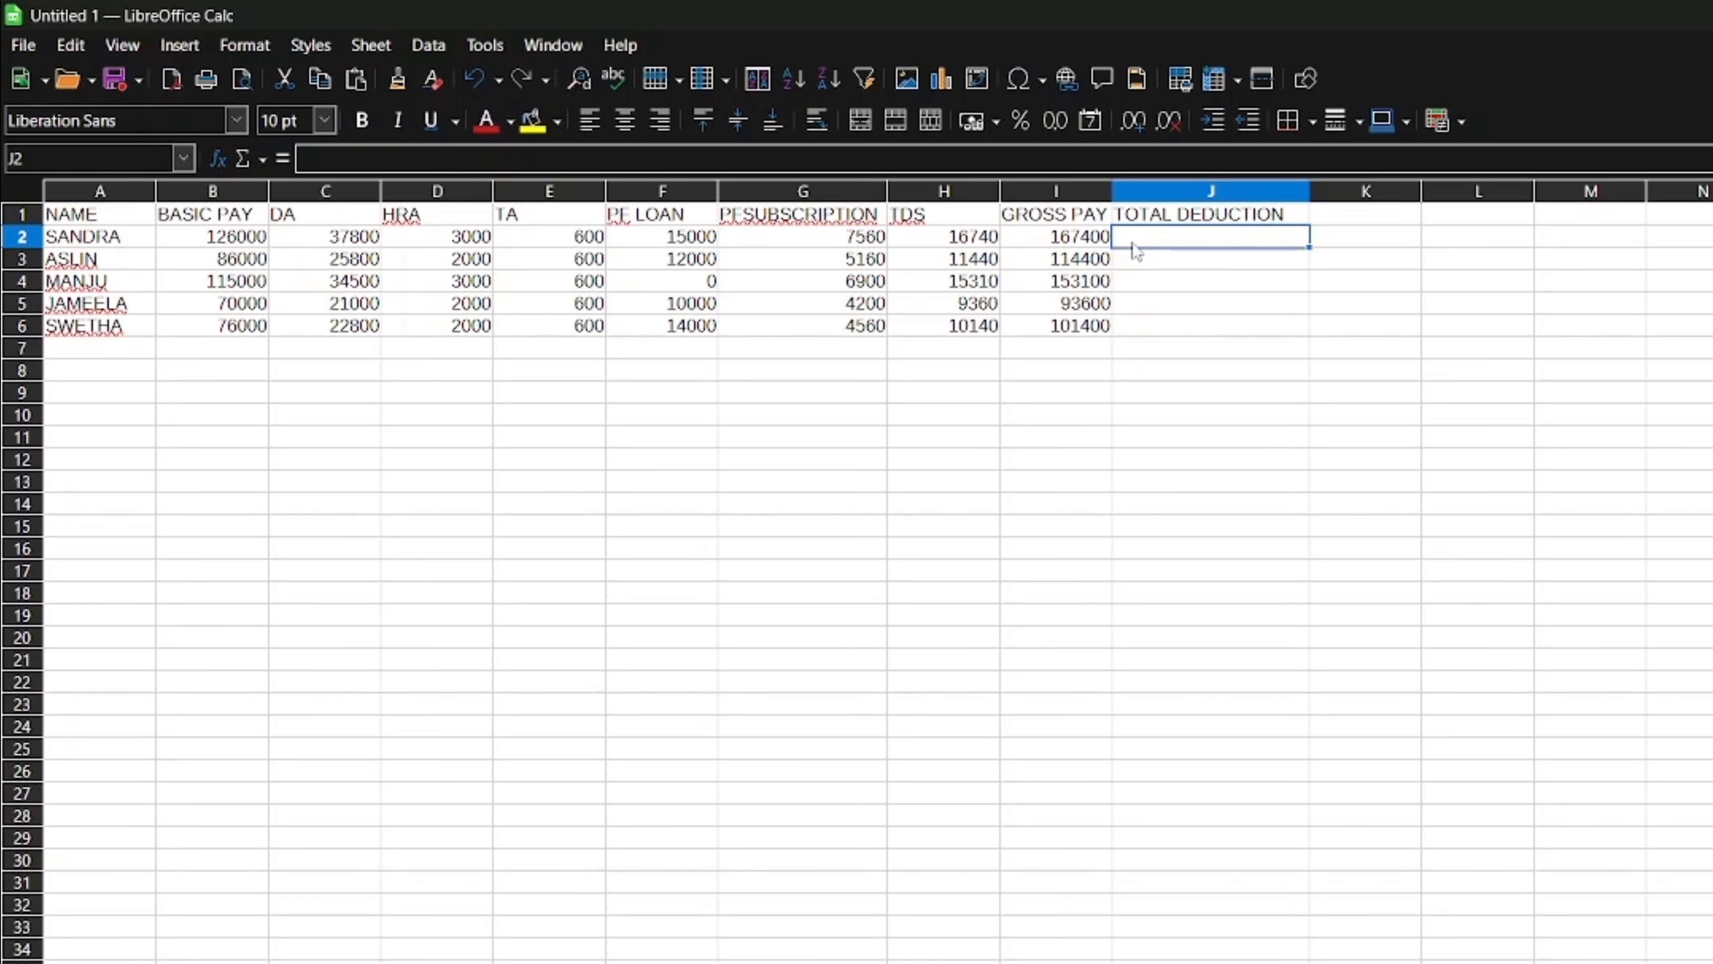
type("=")
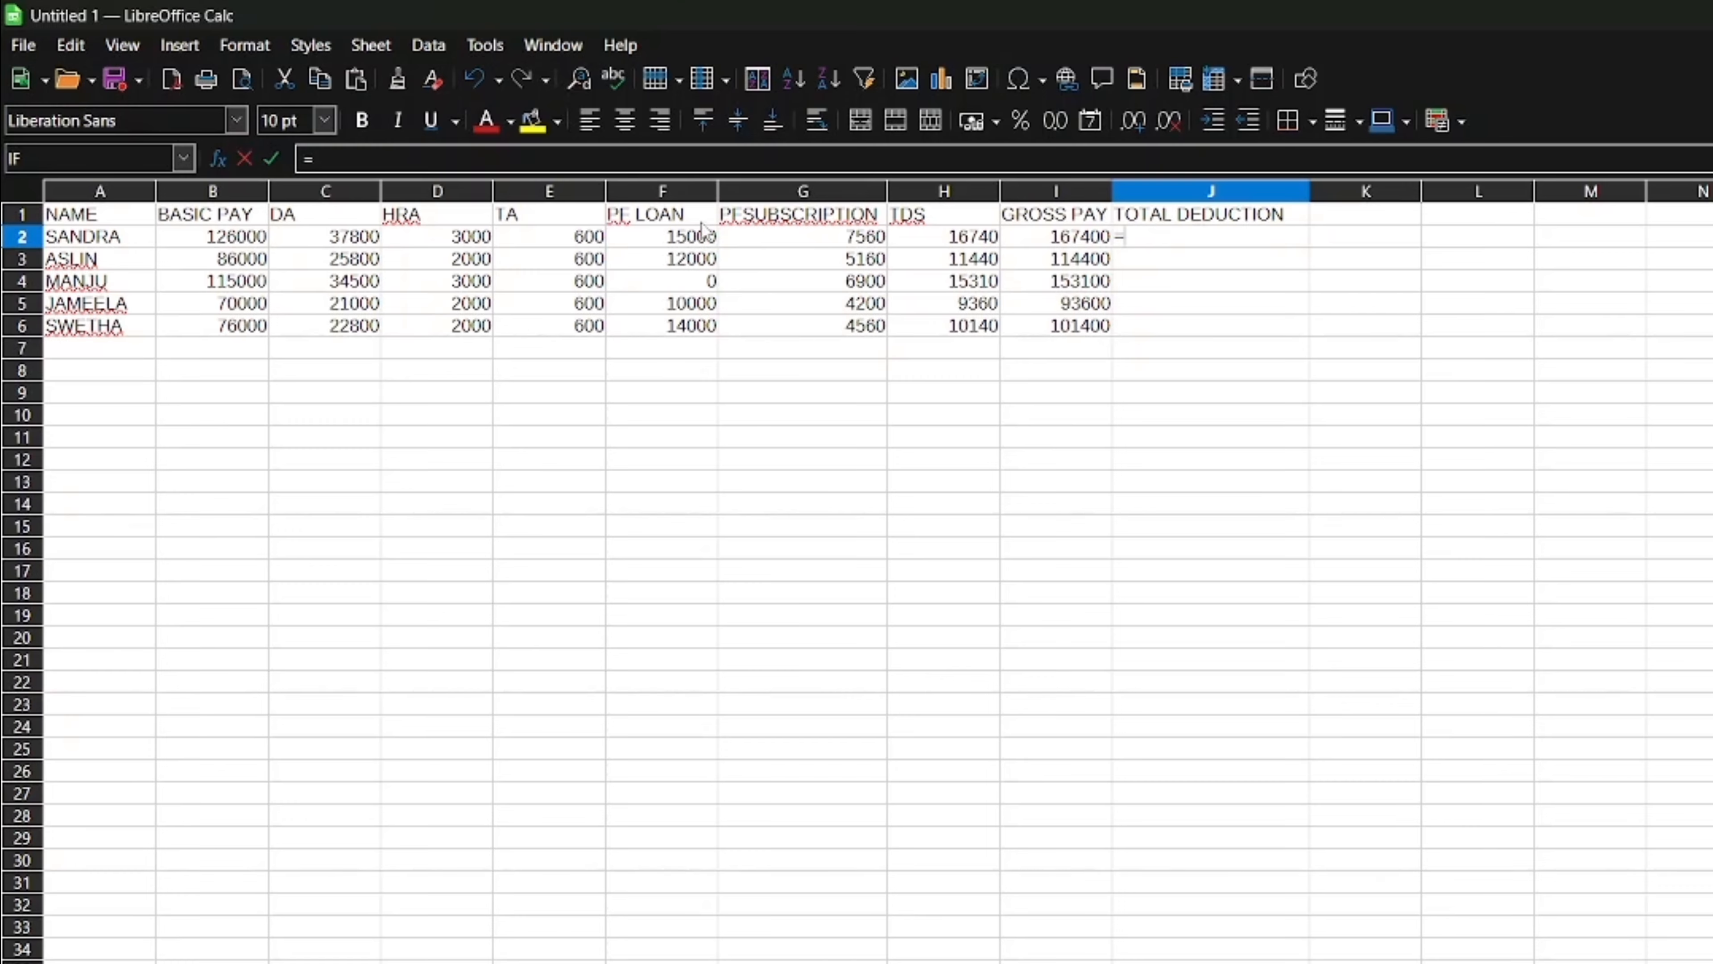
left_click(696, 243)
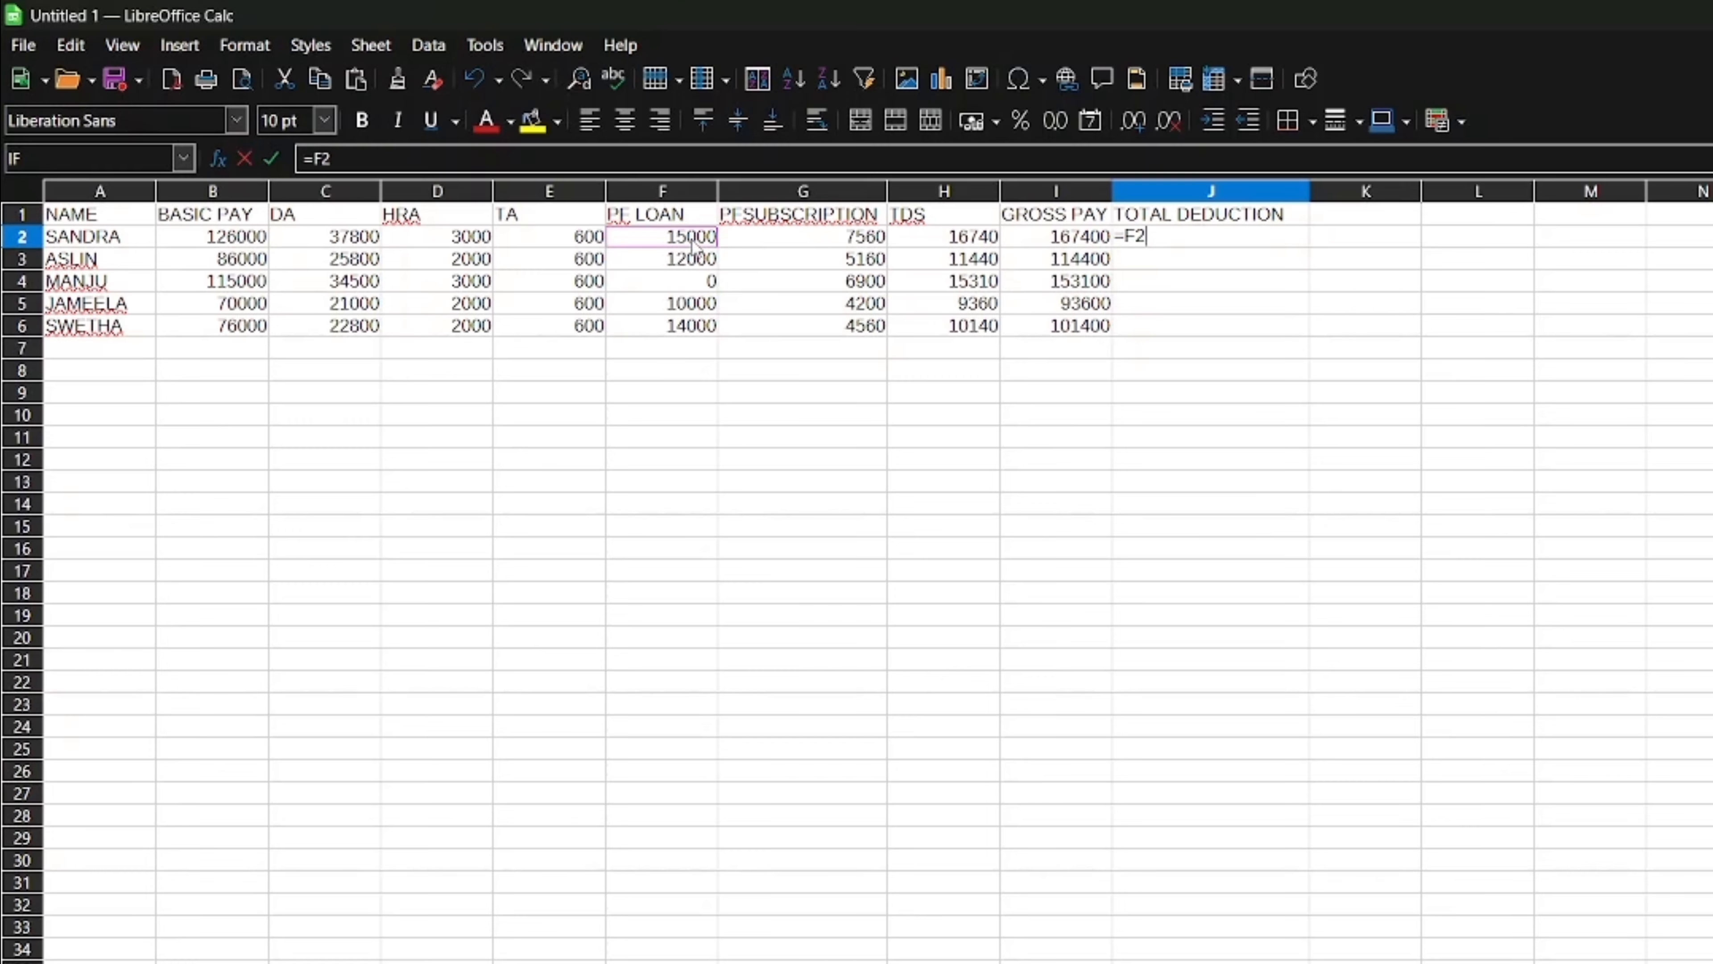
left_click(812, 236)
type("+")
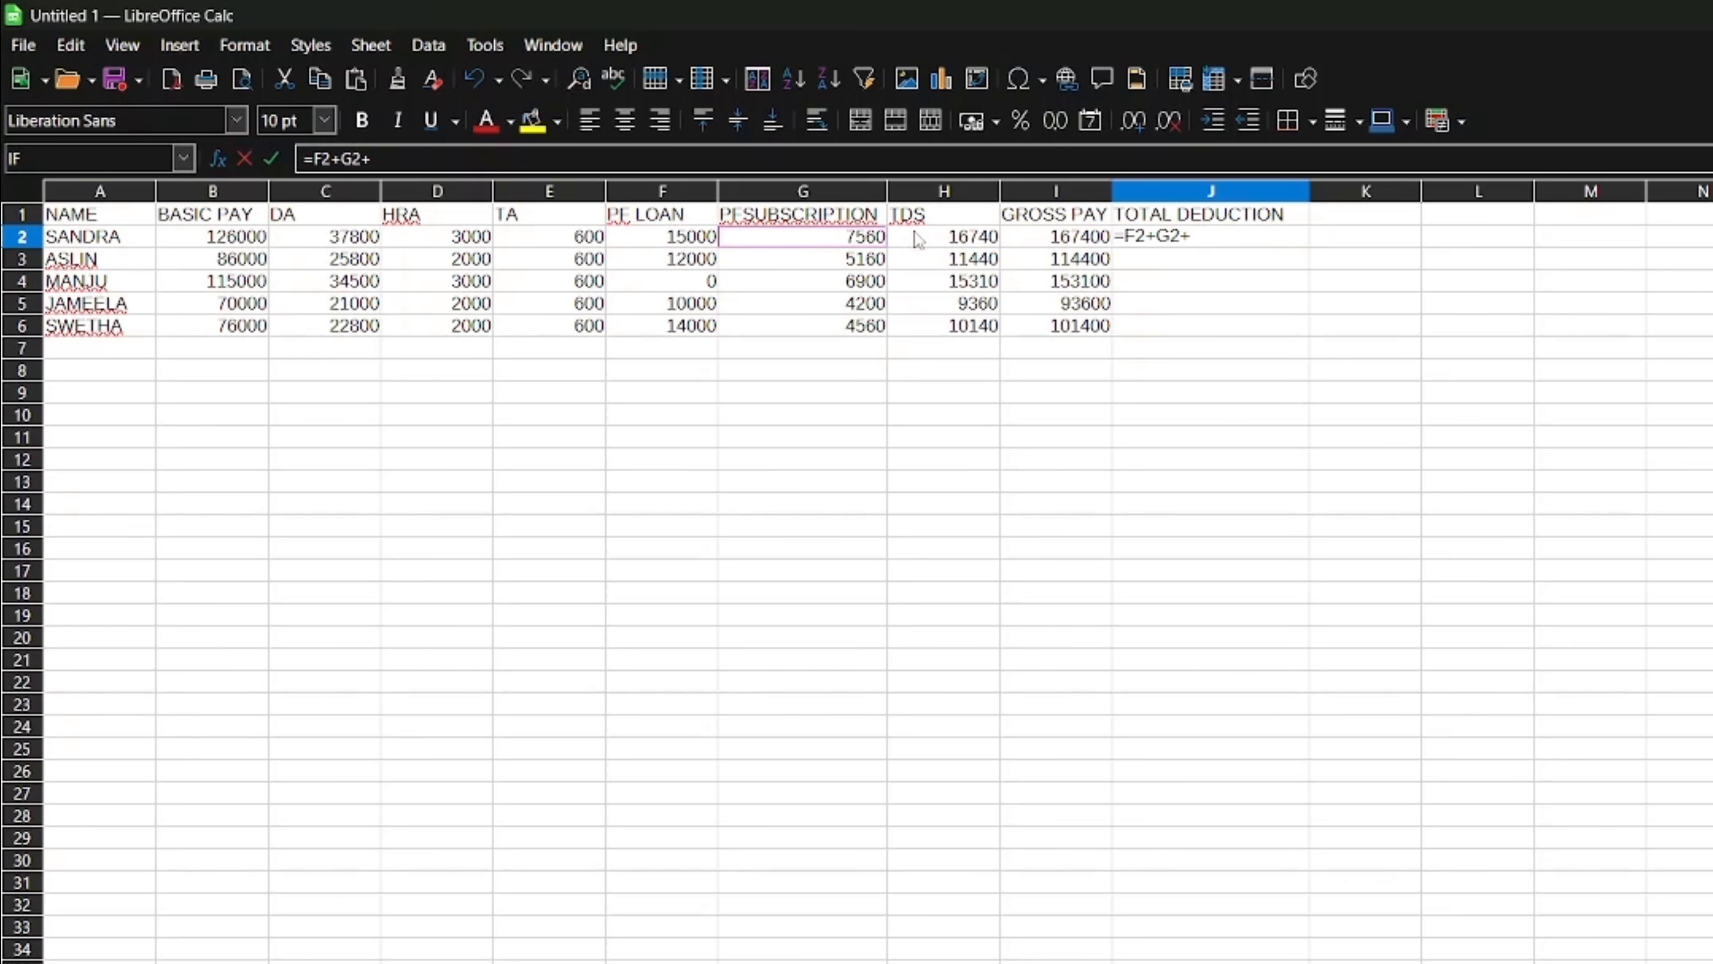
left_click(925, 237)
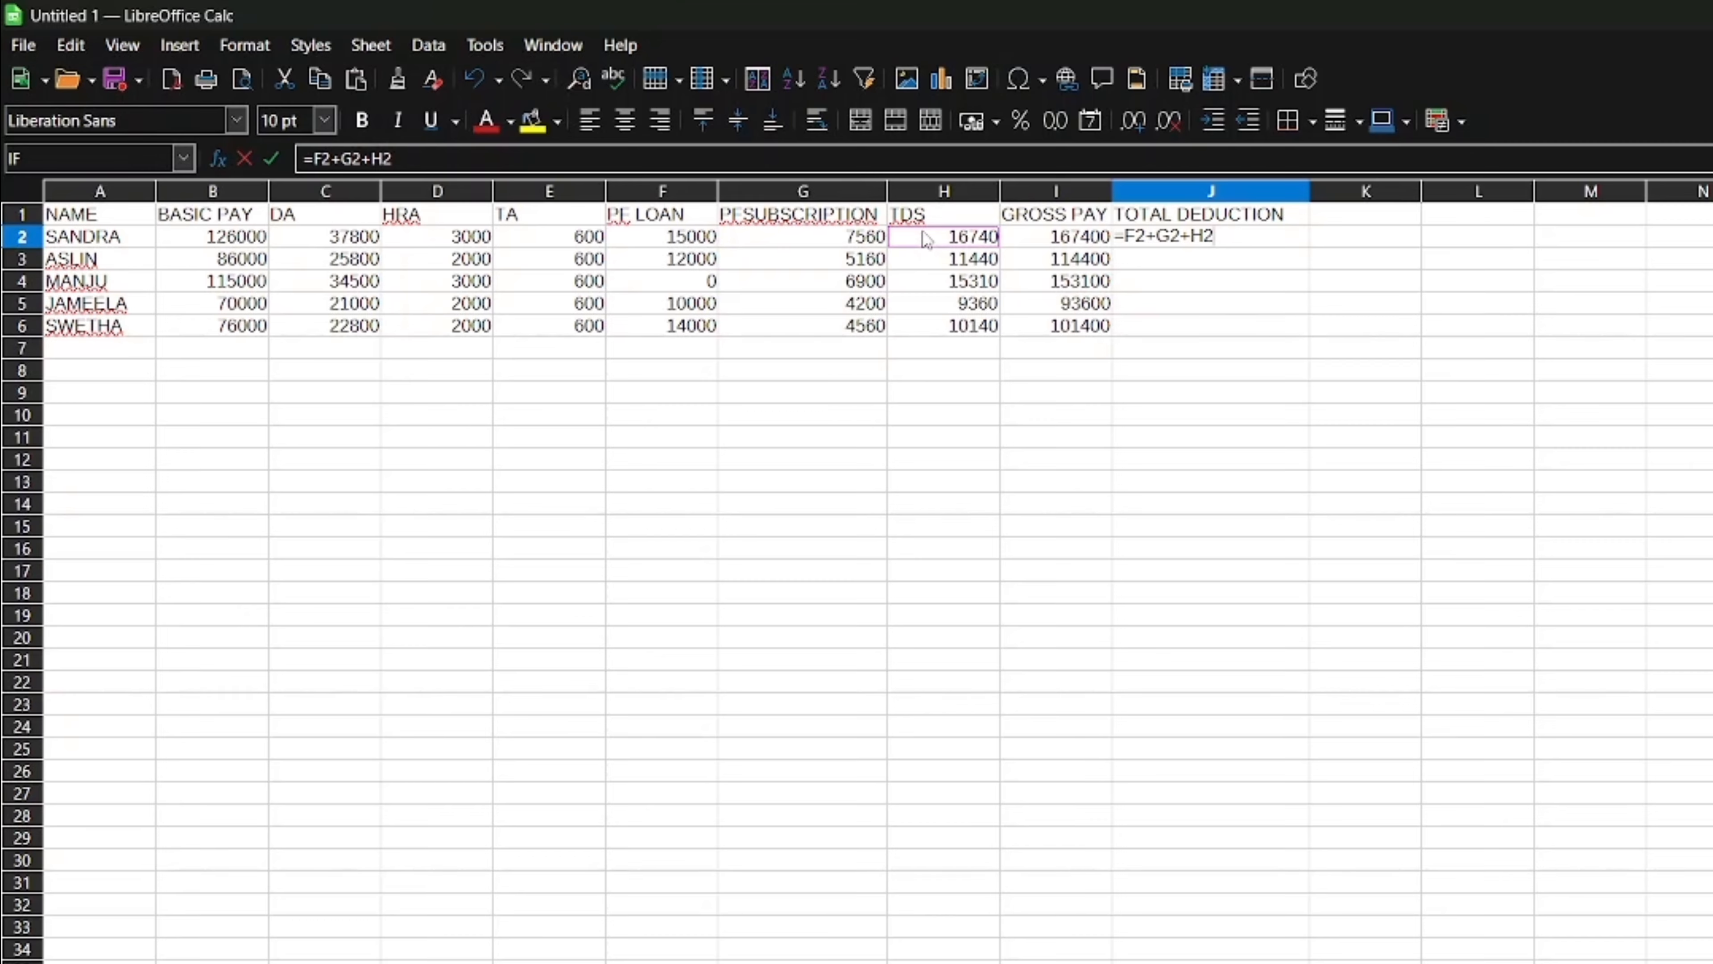
key("Return")
left_click(1273, 243)
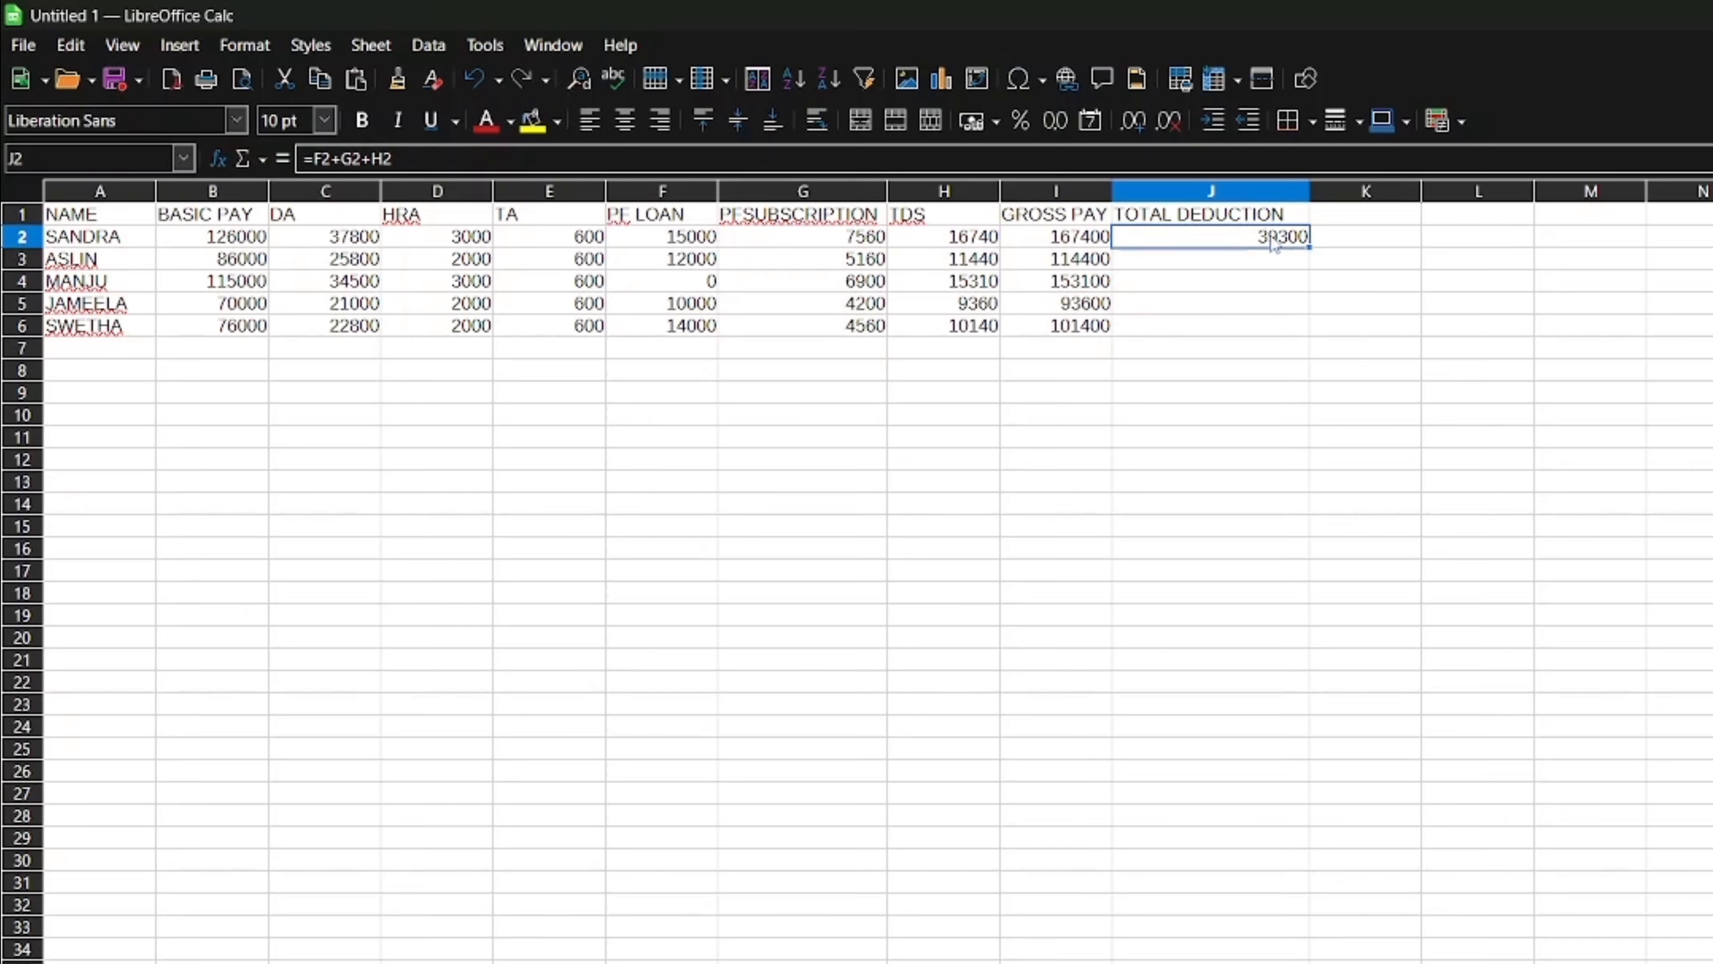
left_click_drag(1301, 250, 1304, 329)
- Enter the header NET SALARY in K1 and widen column K to fit it
left_click(1346, 224)
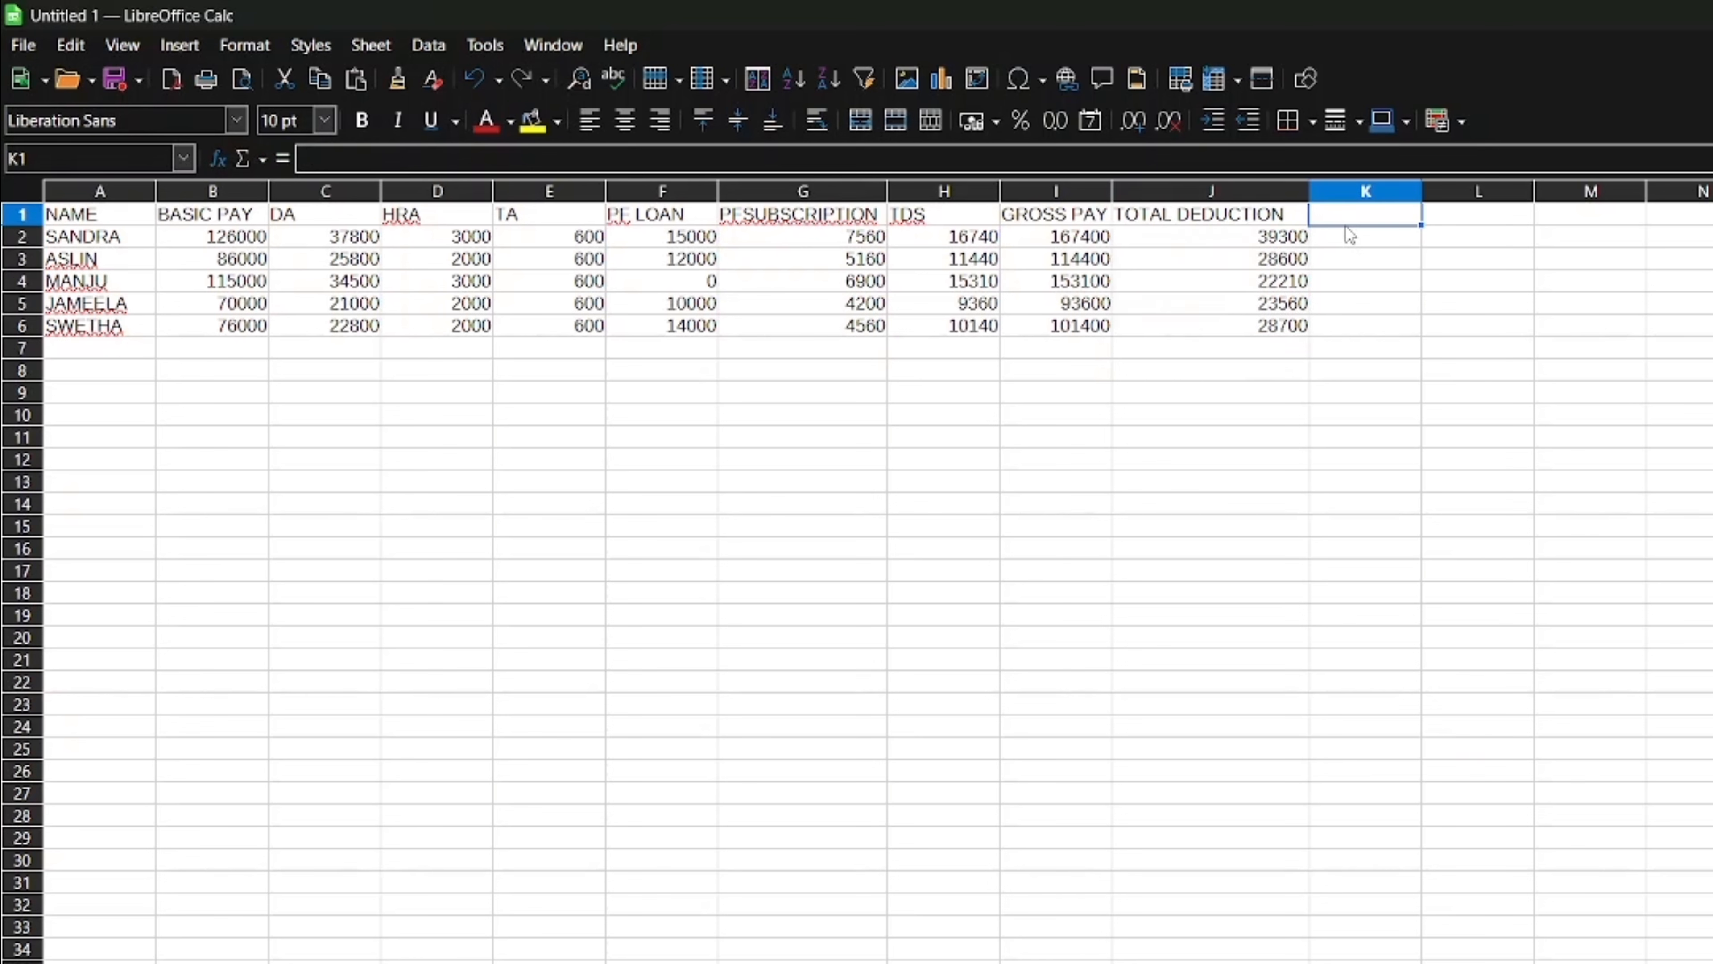
type("NET")
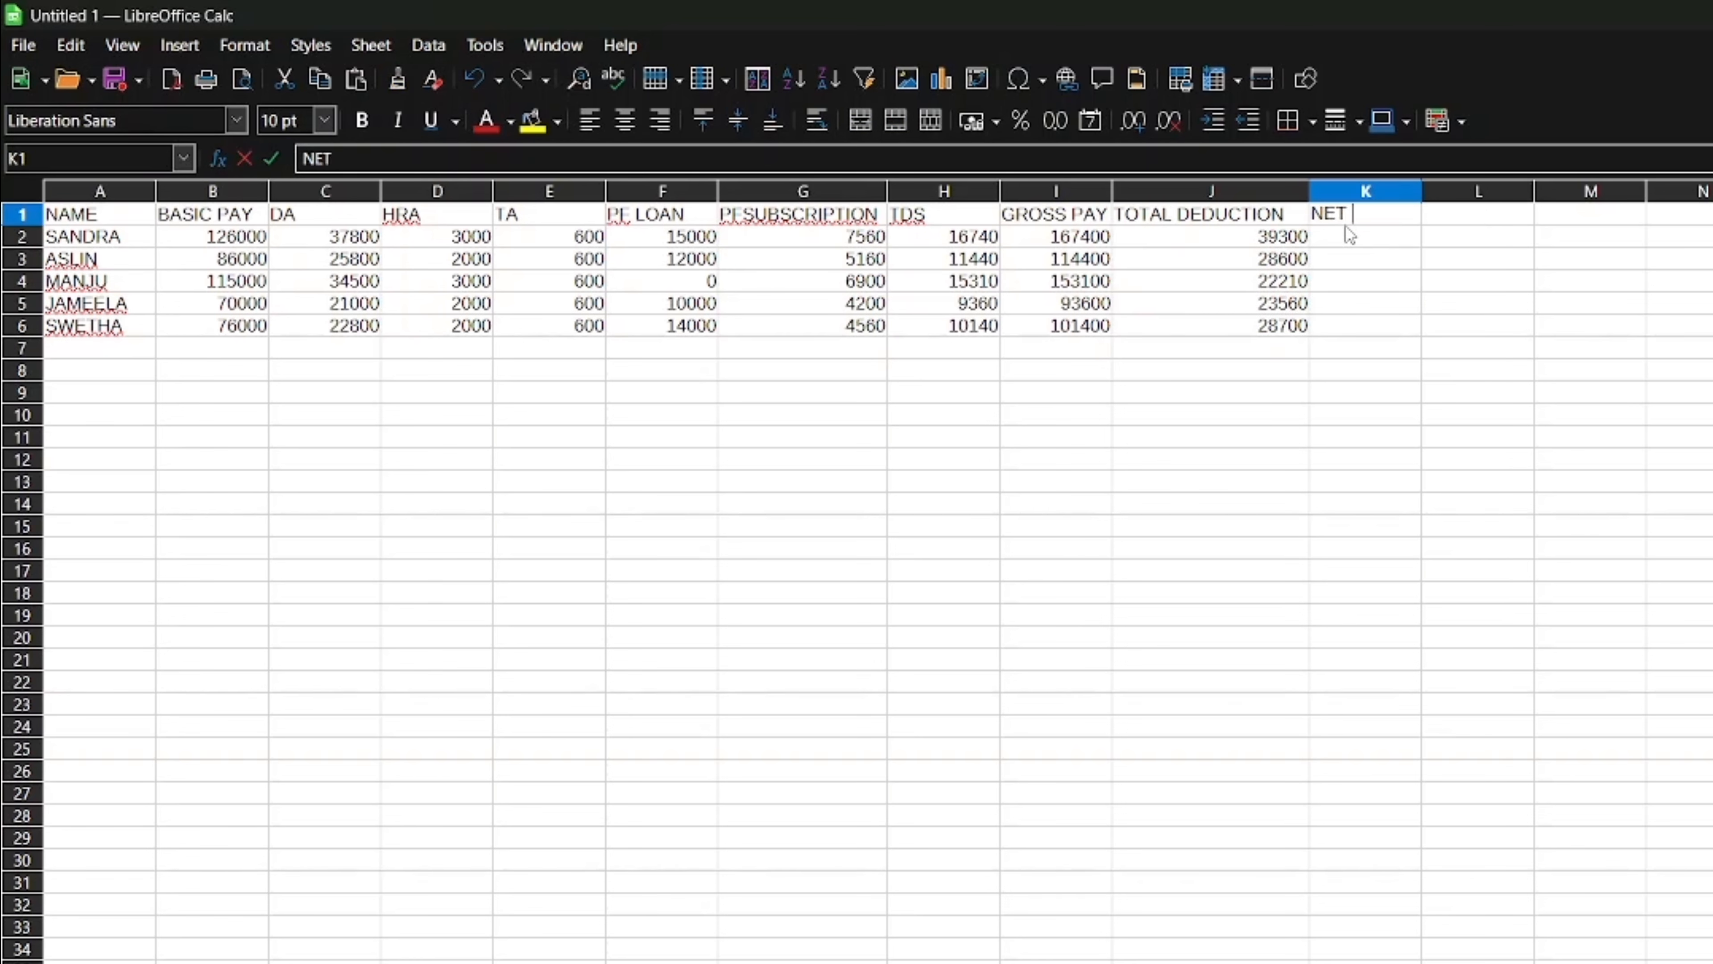
type(" SALARY")
key("Return")
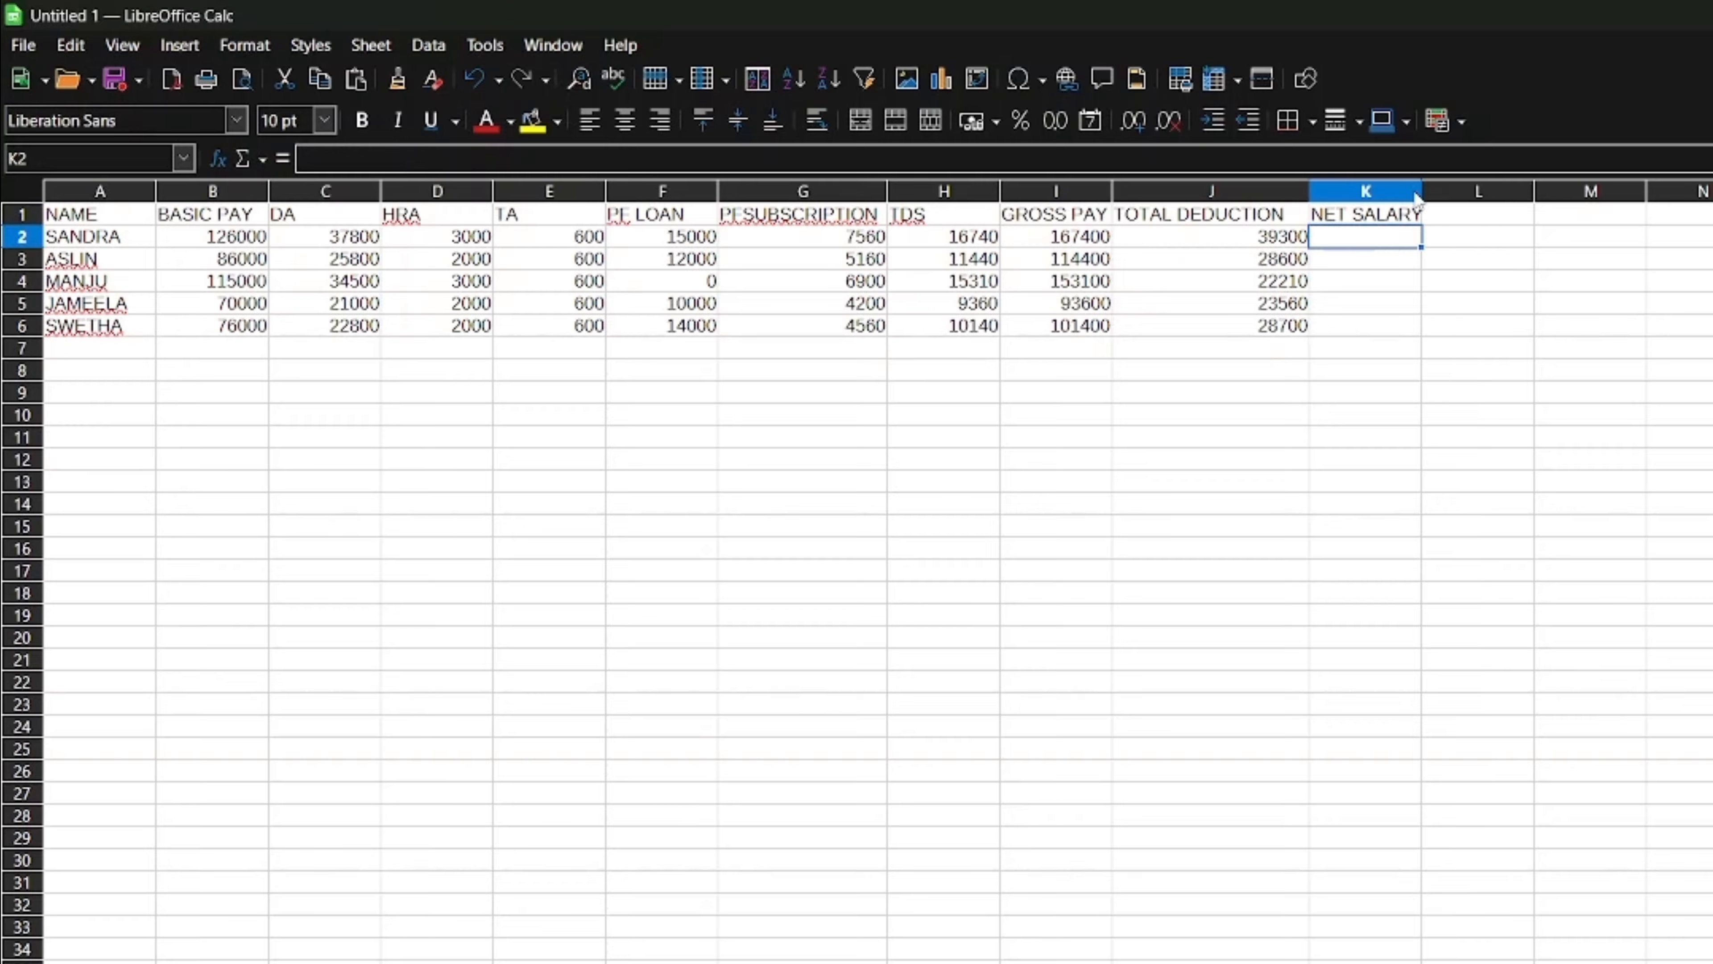
left_click_drag(1422, 192, 1437, 202)
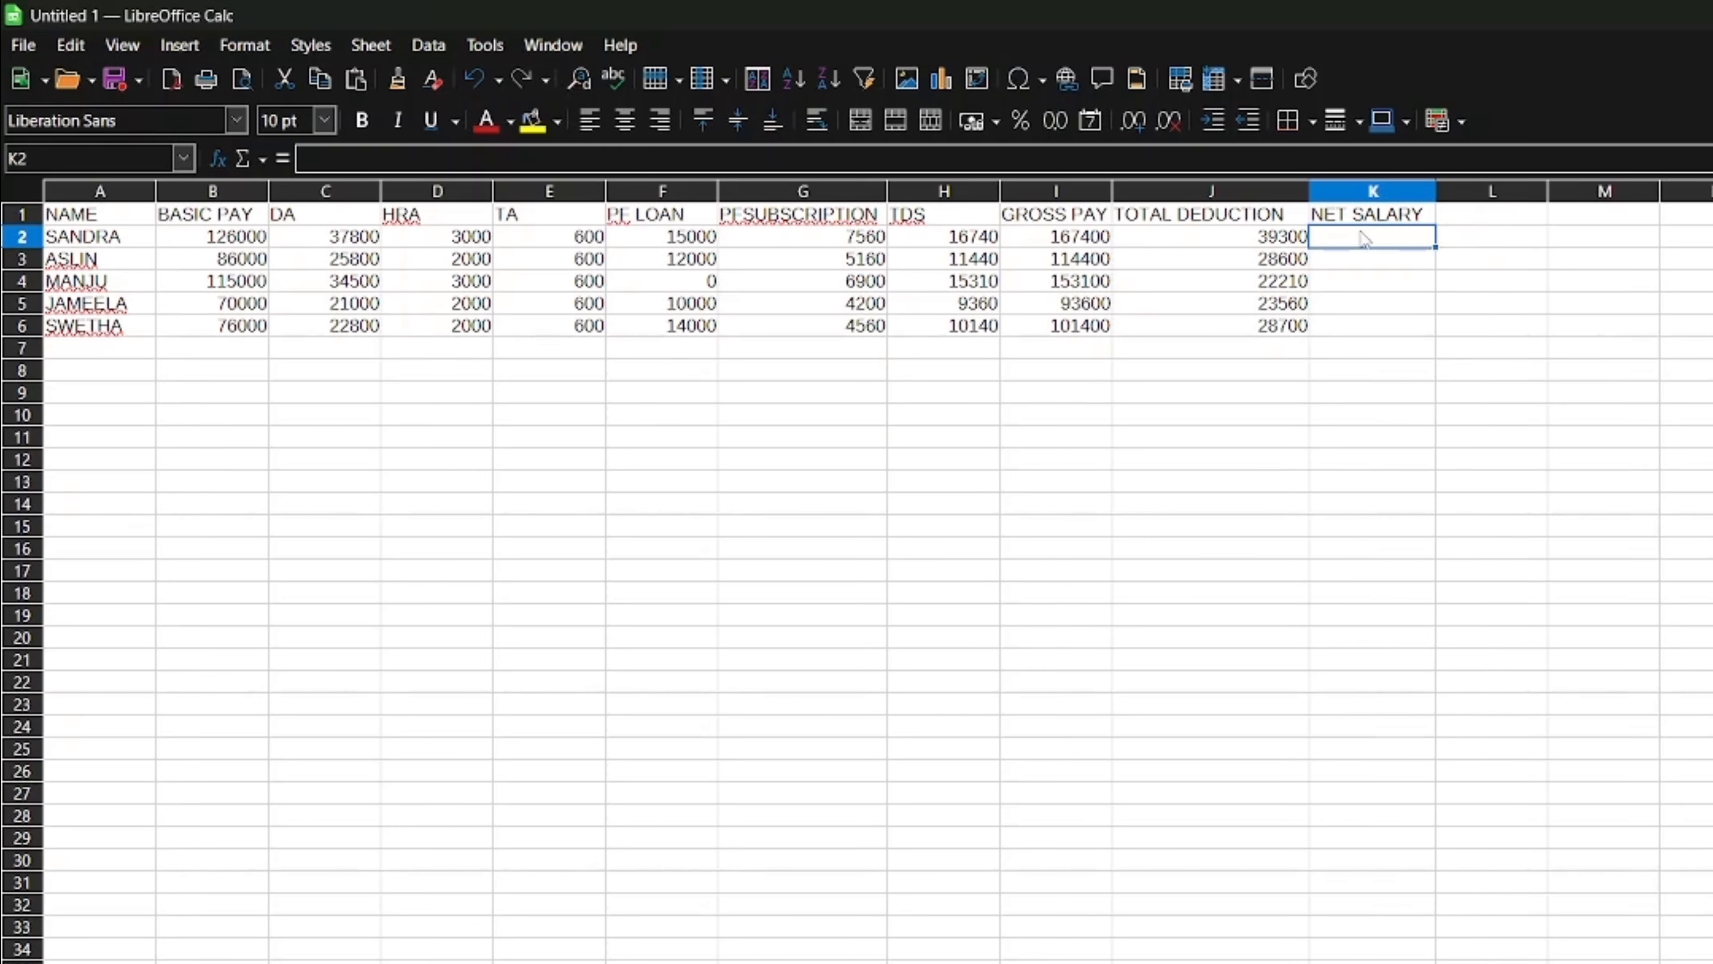
- Calculate the net salary with =I2-J2 in K2 and fill the formula down to K6
type("=")
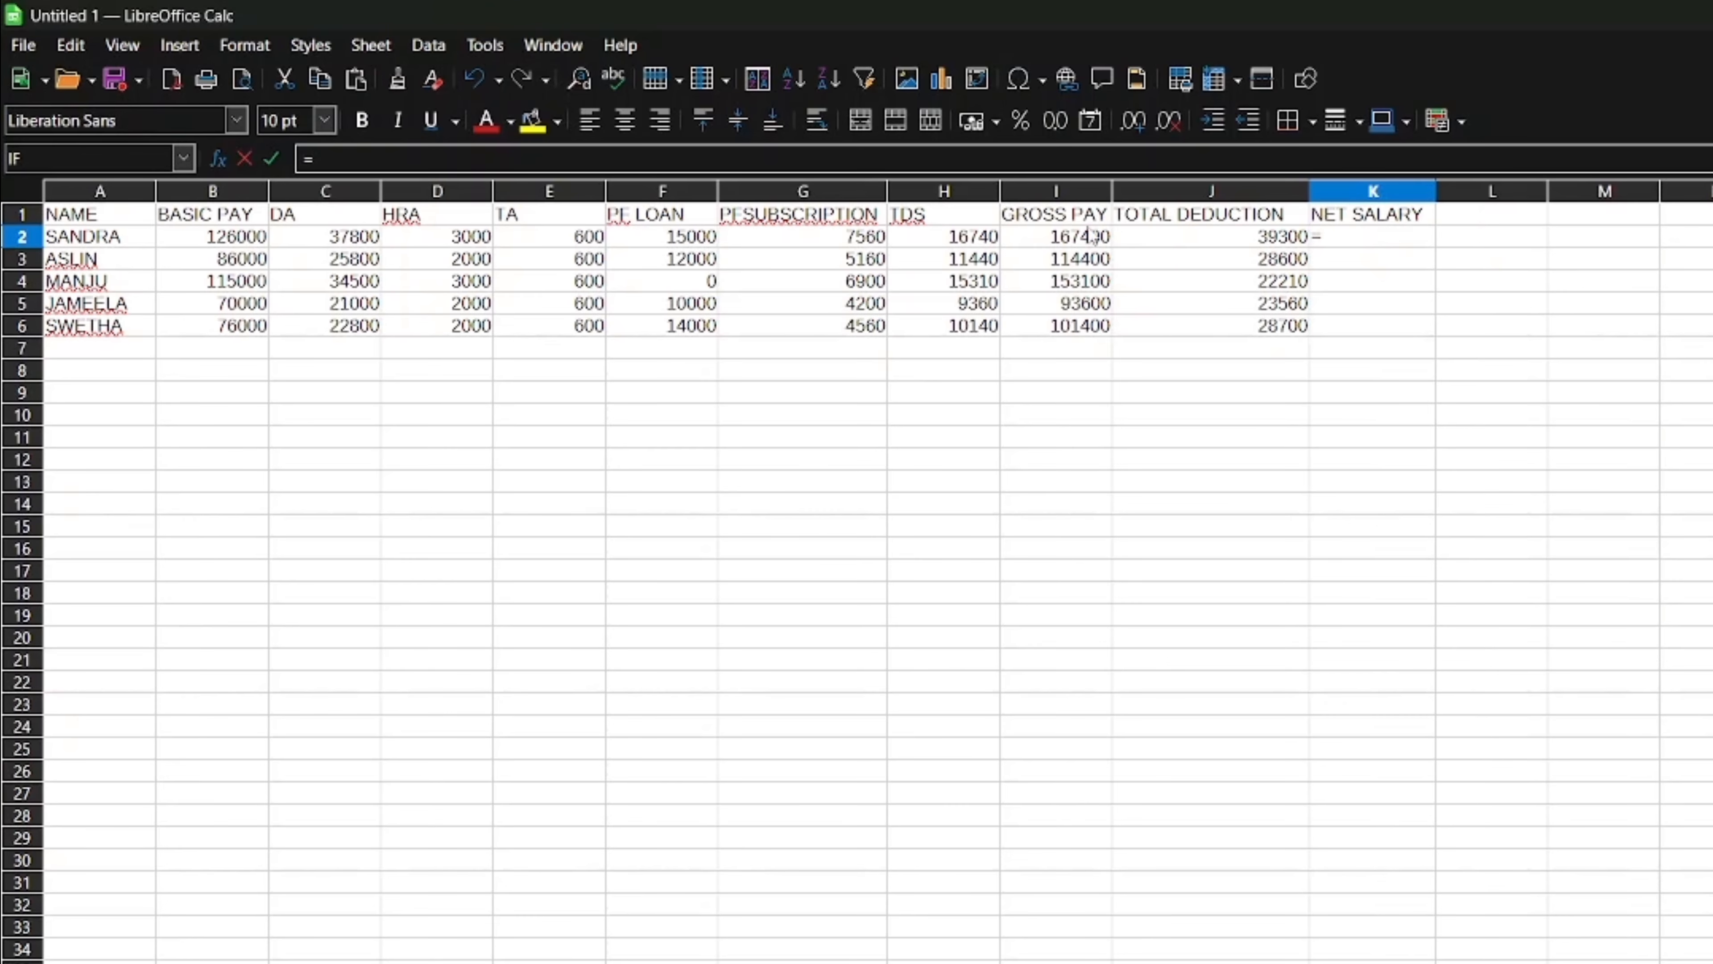
left_click(1053, 242)
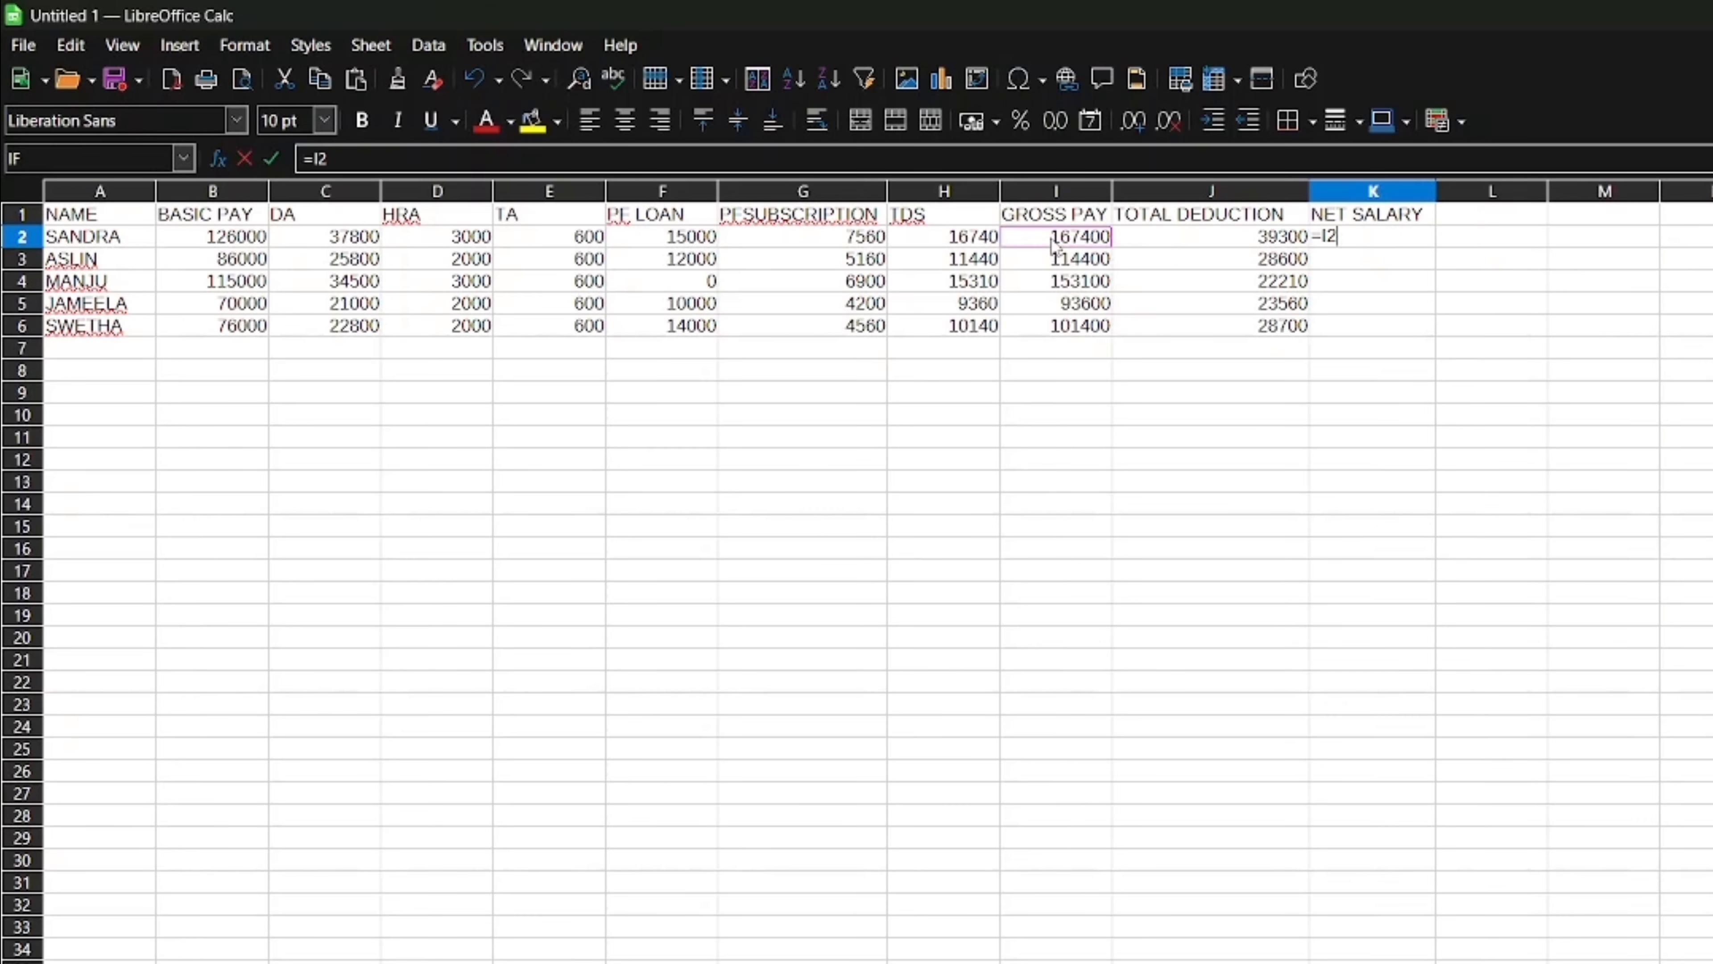
type("-")
left_click(1198, 239)
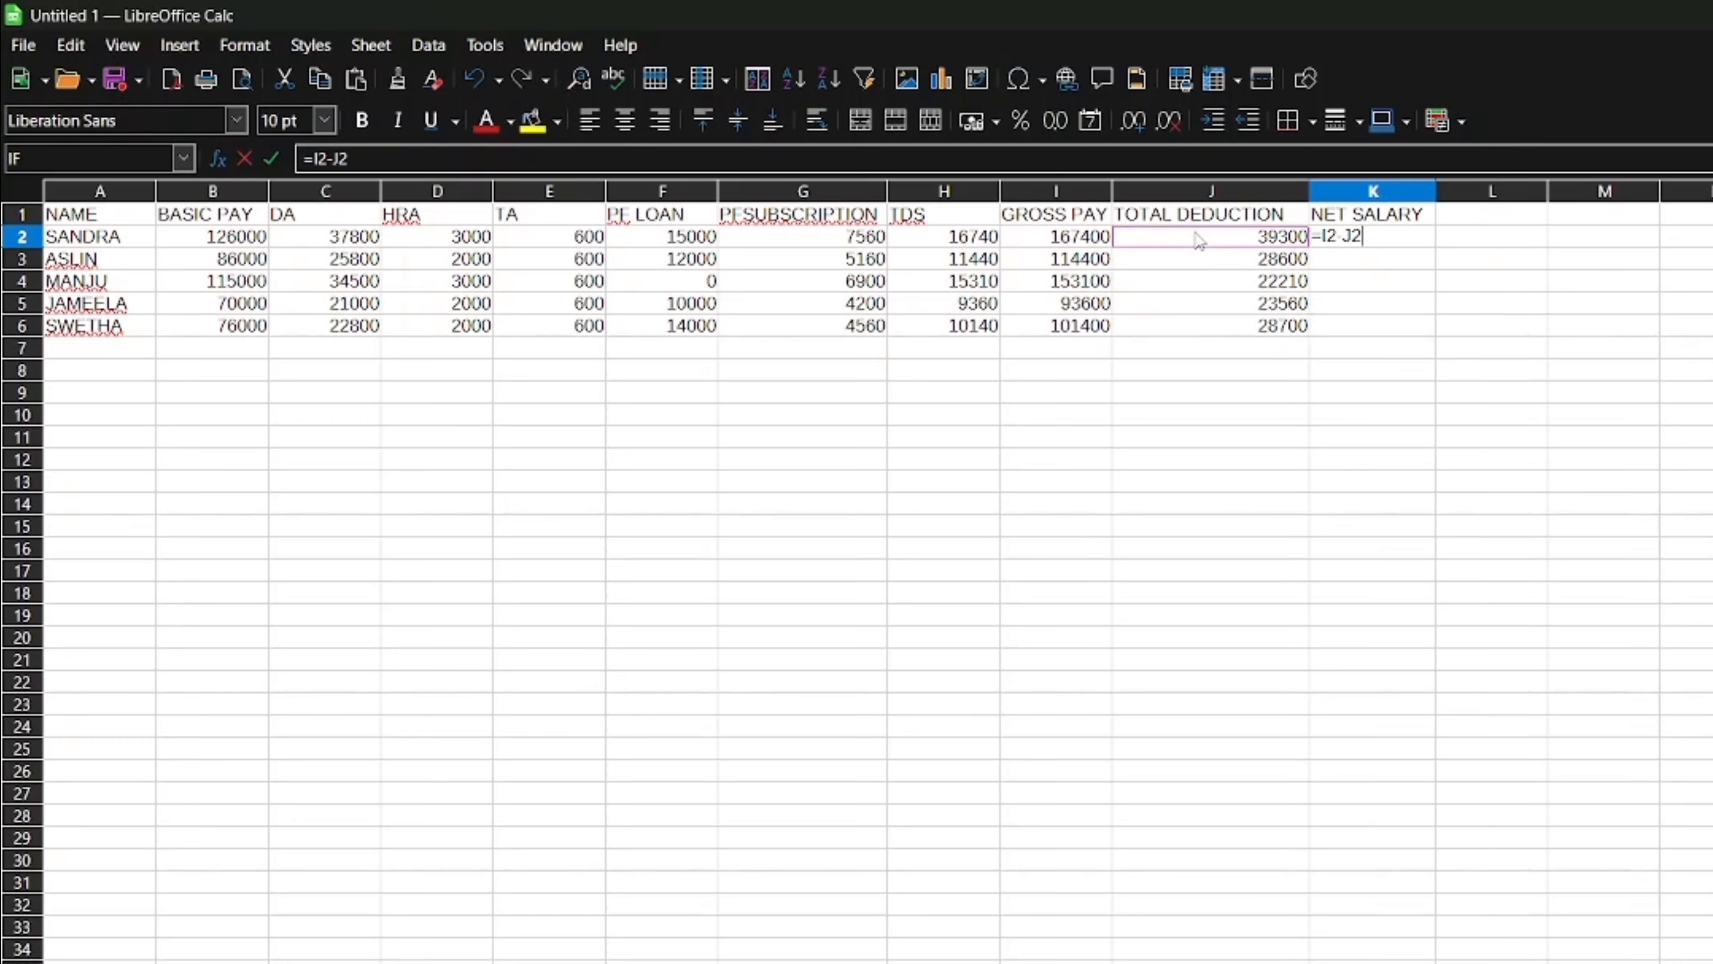
key("Return")
left_click(1349, 238)
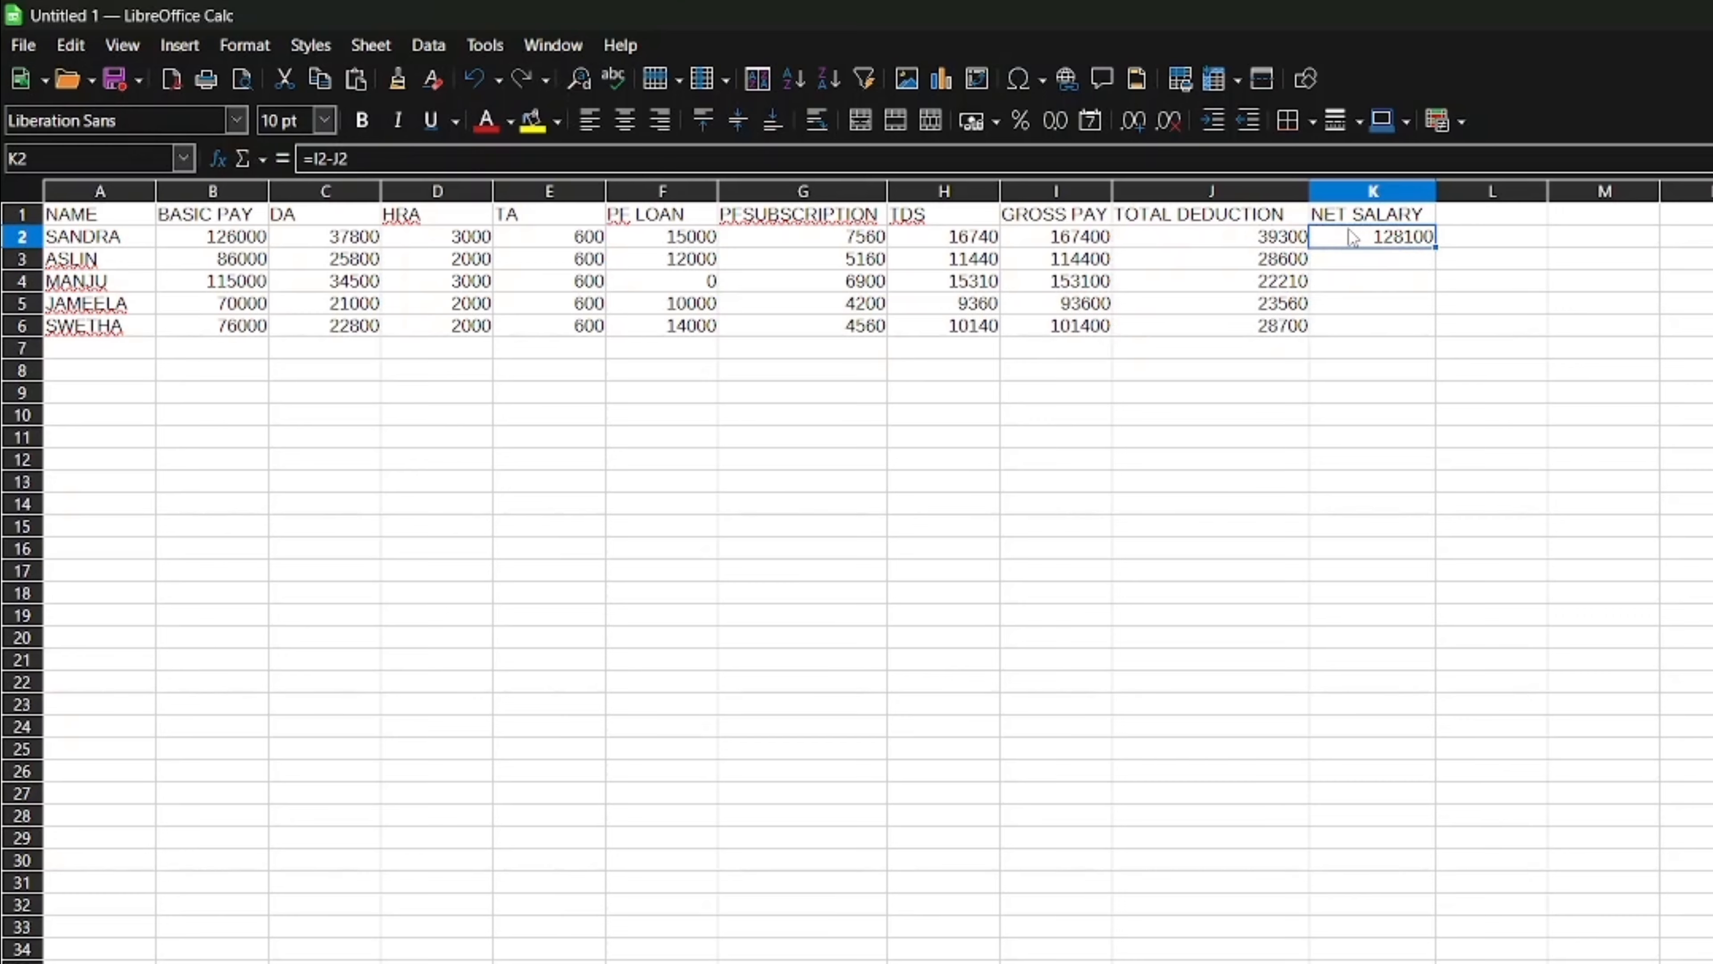
left_click_drag(1436, 247, 1429, 352)
left_click(1248, 423)
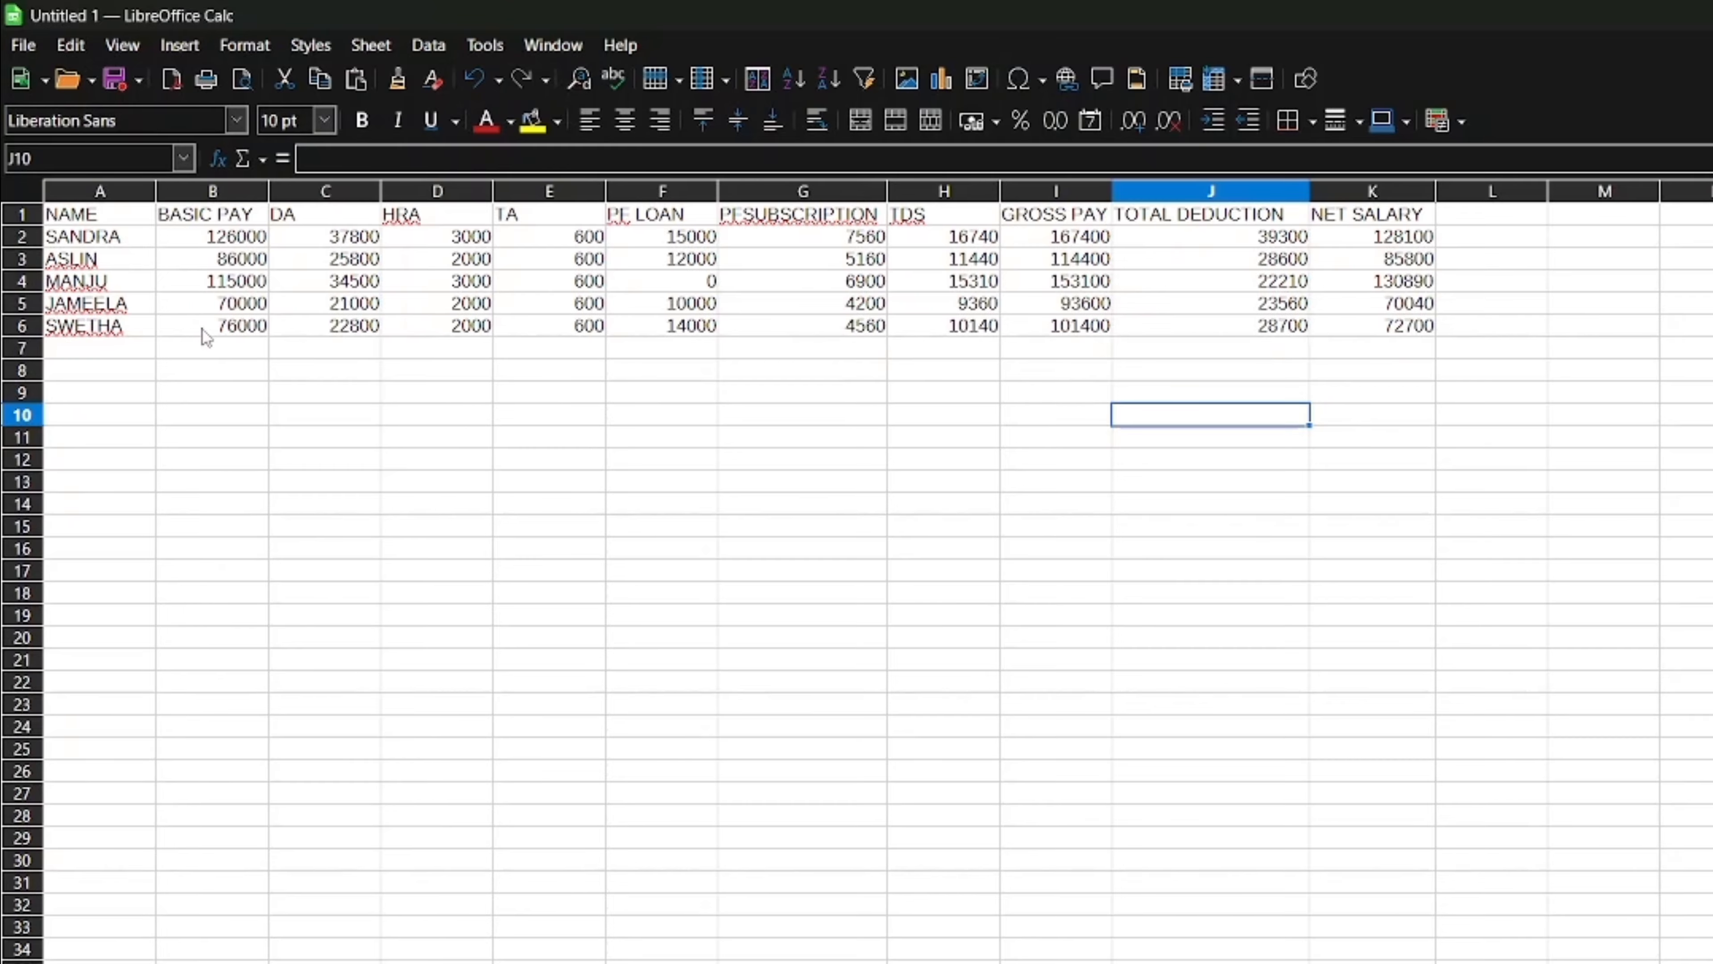
- Review the wording of payroll question 17 in the PDF and return to the Calc sheet
left_click(933, 960)
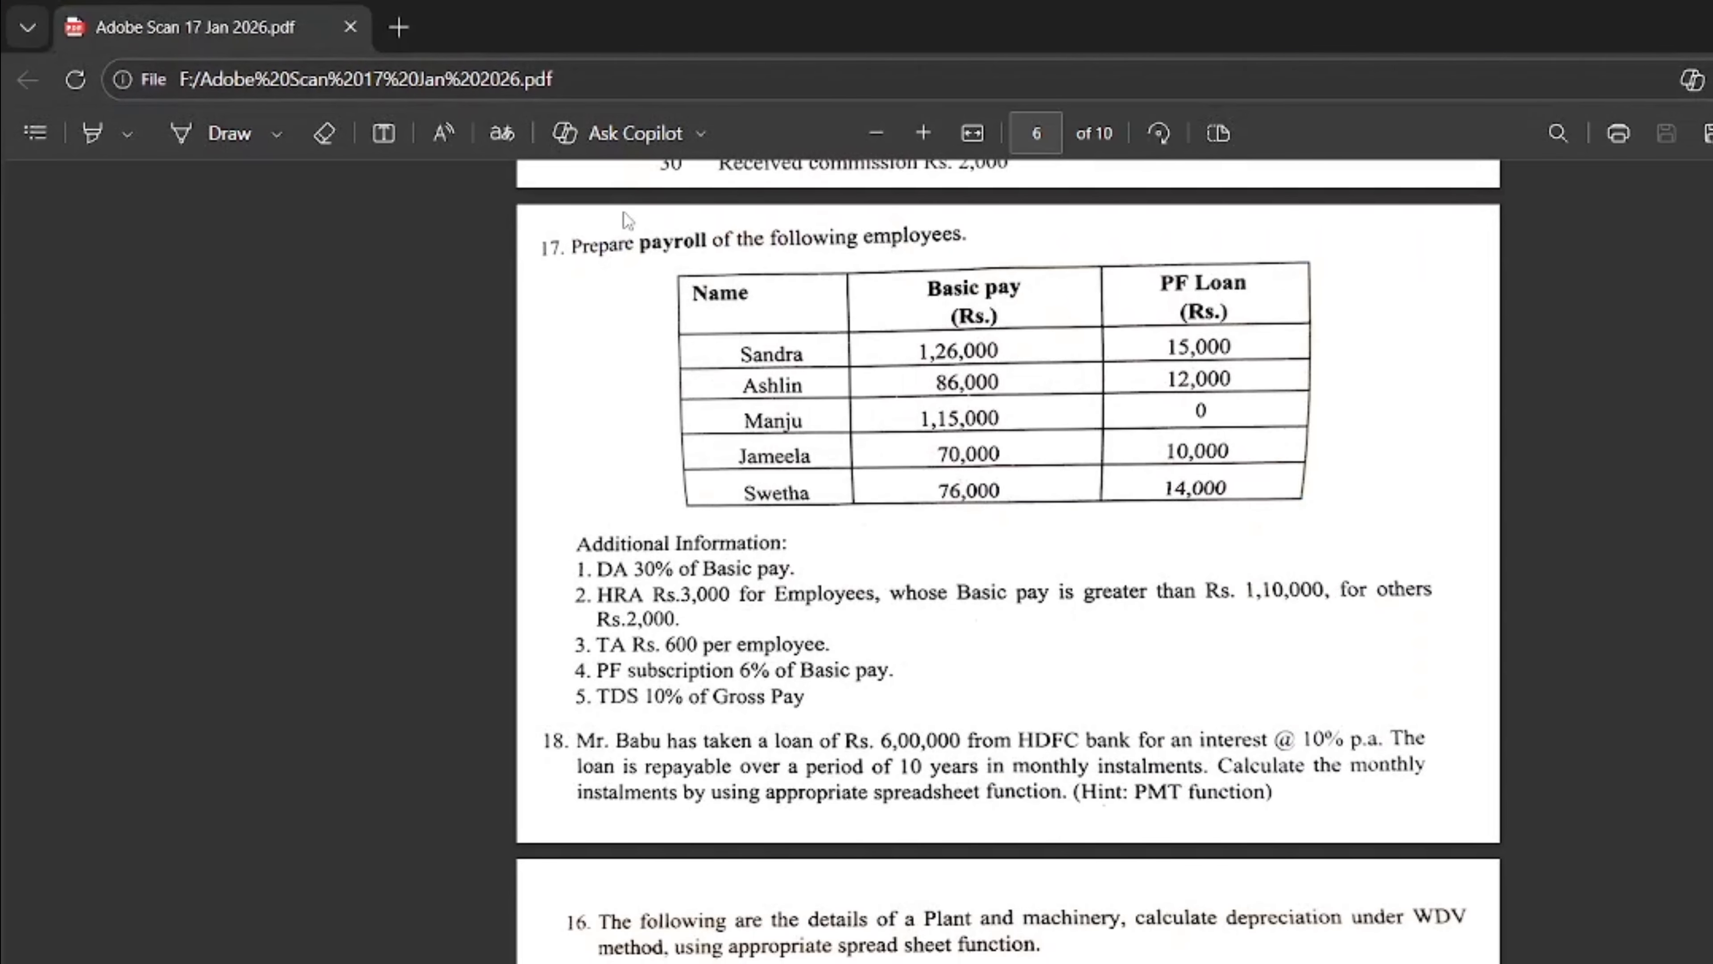
left_click_drag(624, 245, 777, 246)
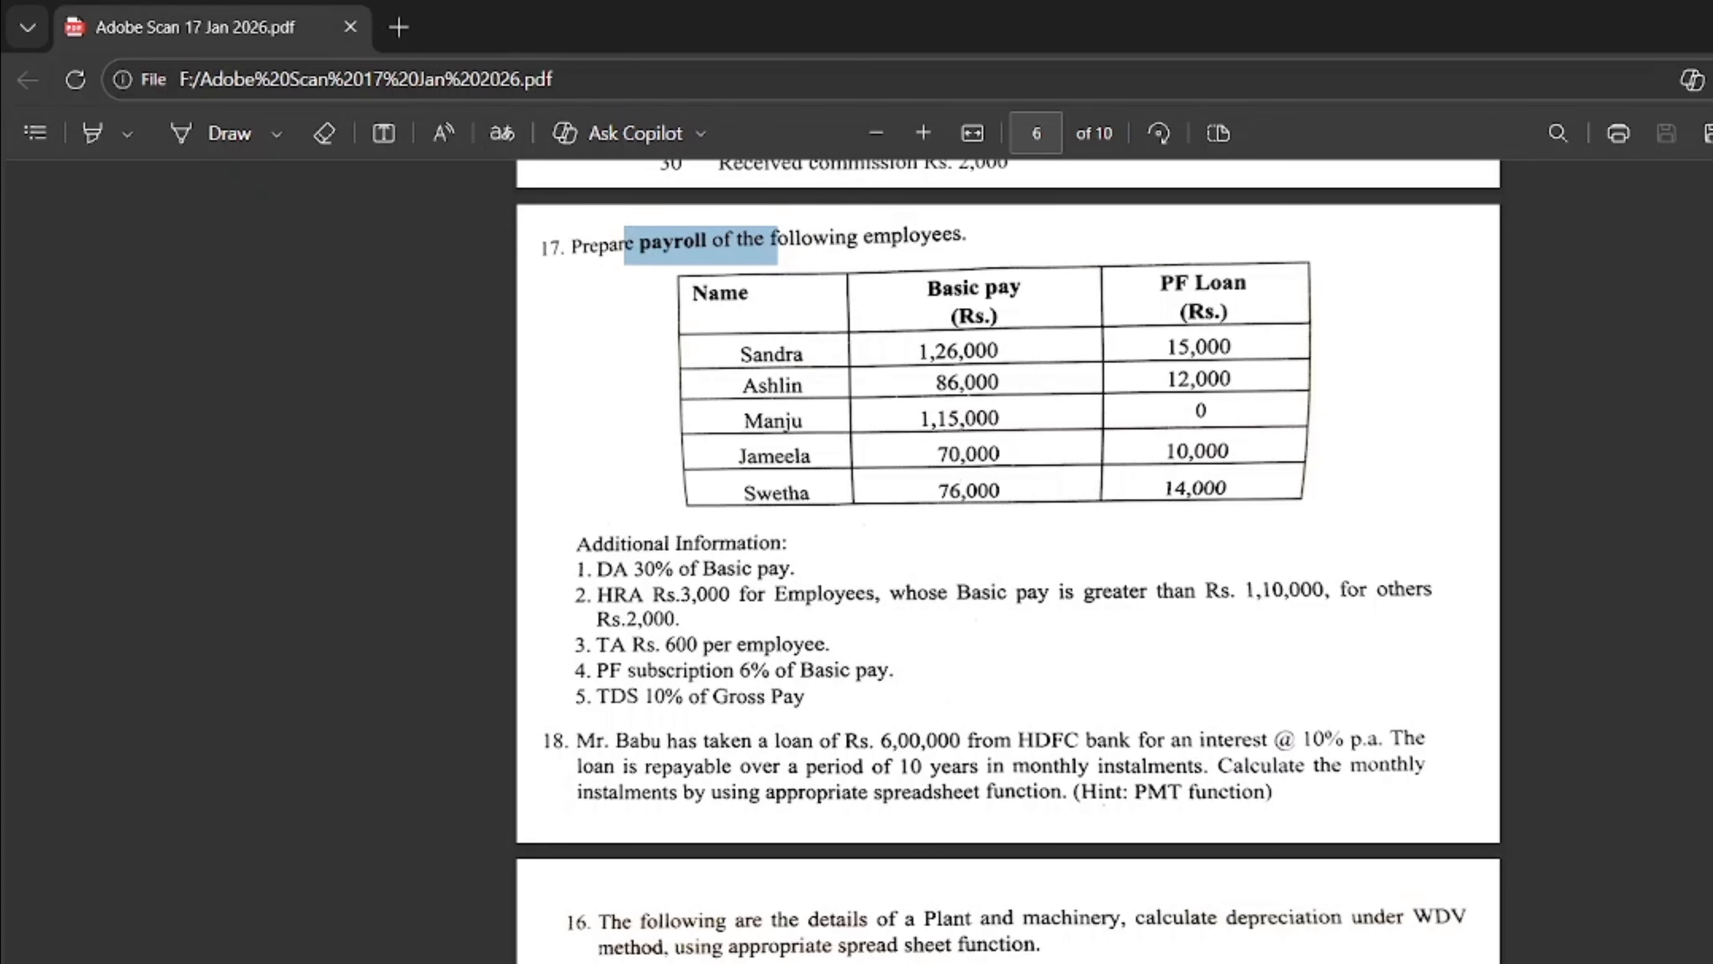
left_click(933, 960)
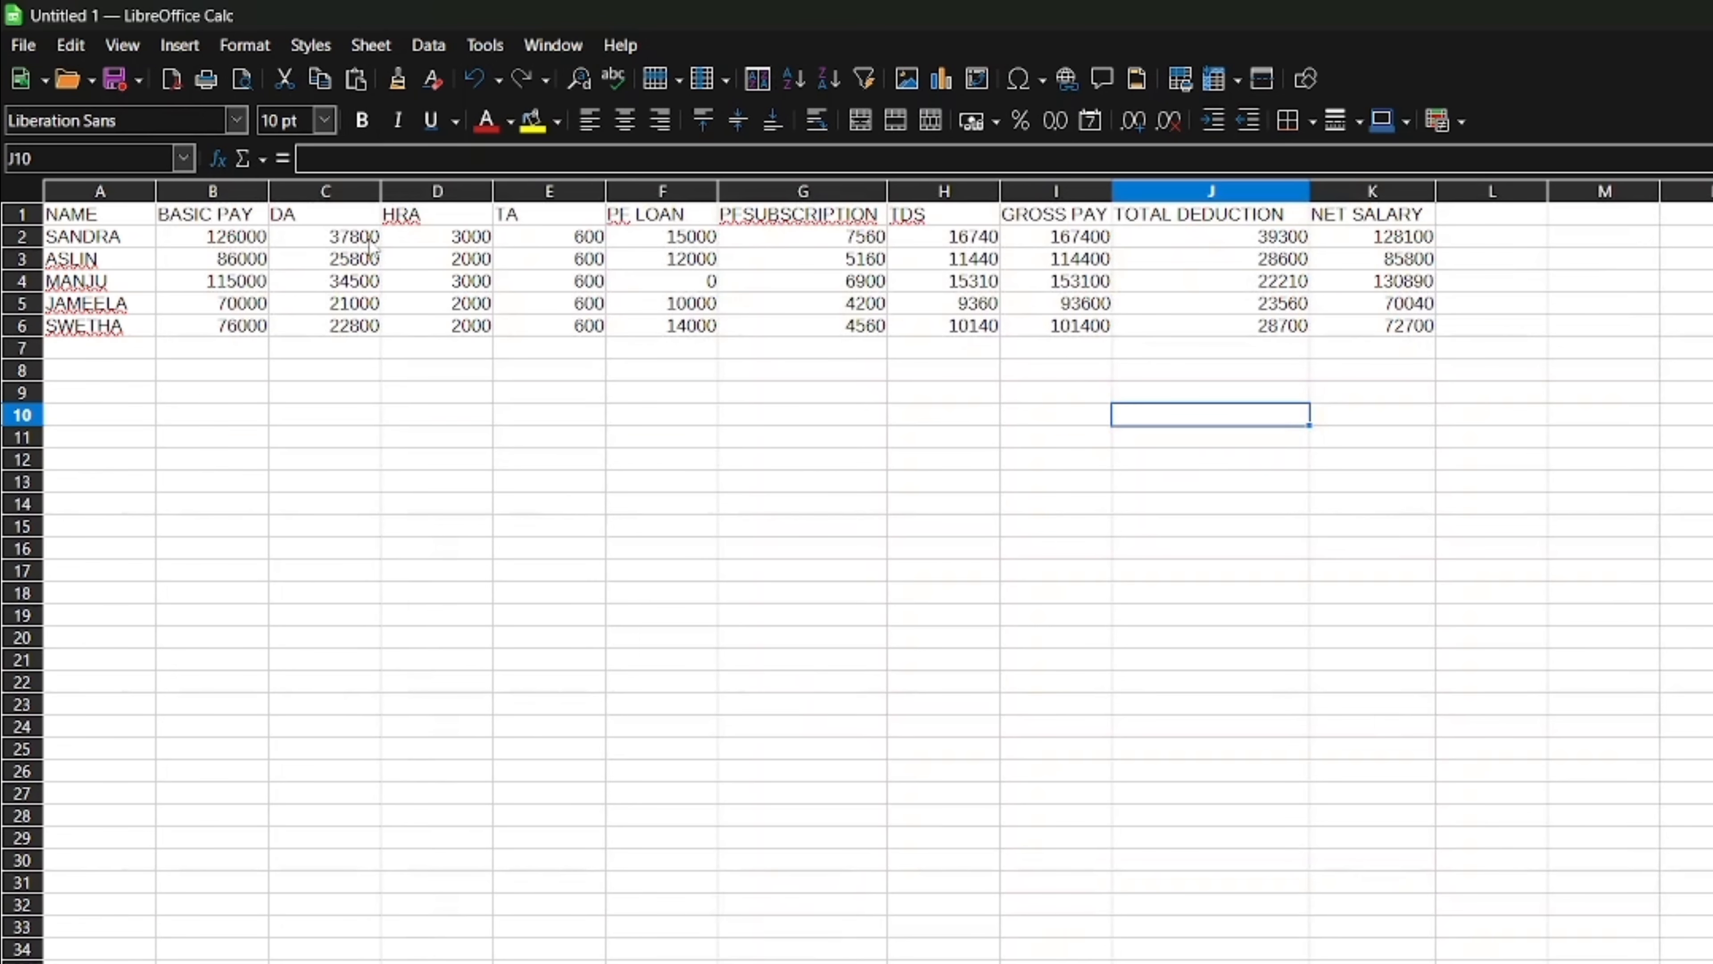